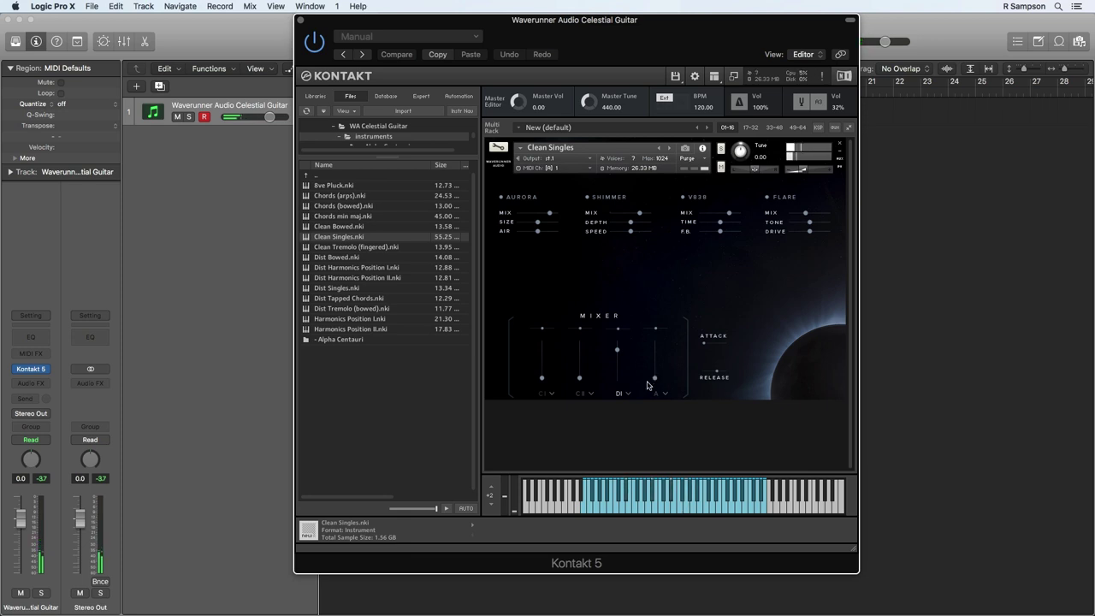
Step: Audition the A, C I and C II mixer channels of Clean Singles one at a time, and blend C I with C II panned slightly apart
left_click_drag(618, 351, 659, 341)
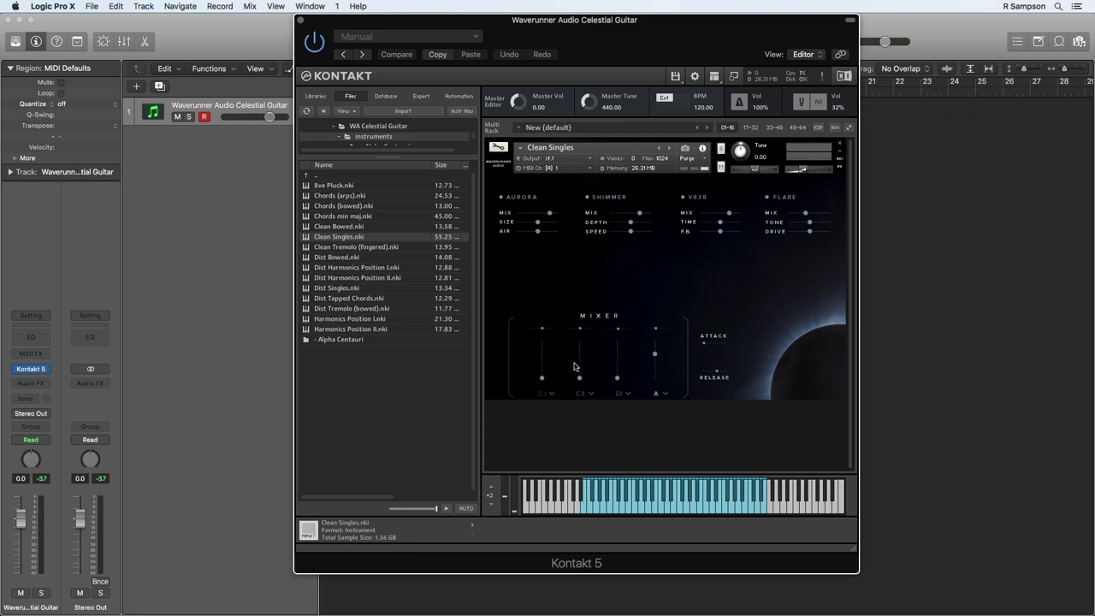
left_click_drag(656, 357, 656, 377)
left_click_drag(546, 383, 548, 350)
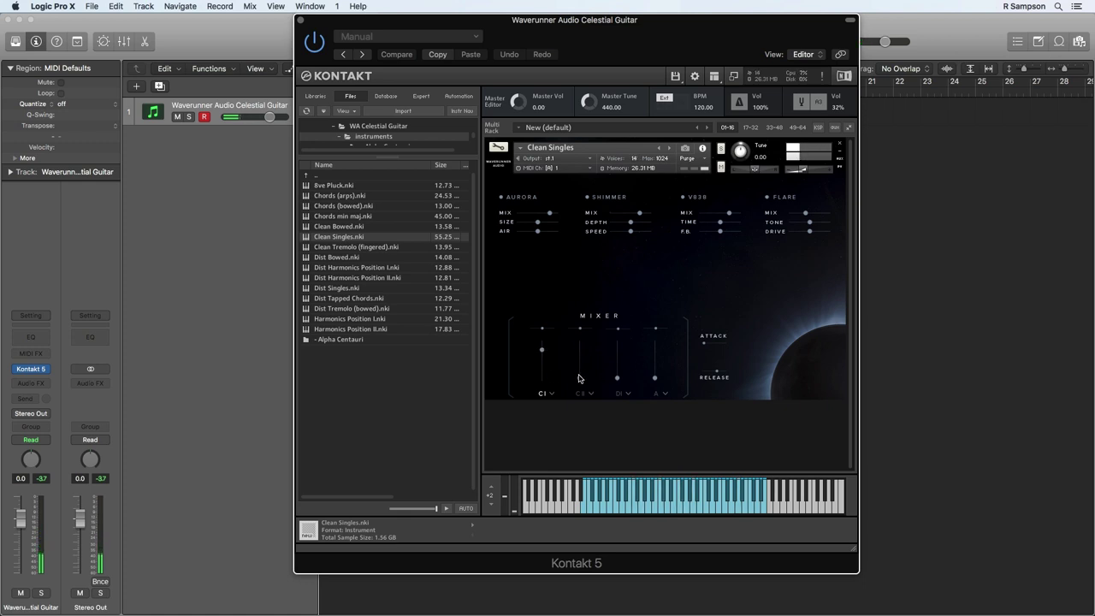
left_click_drag(580, 377, 541, 406)
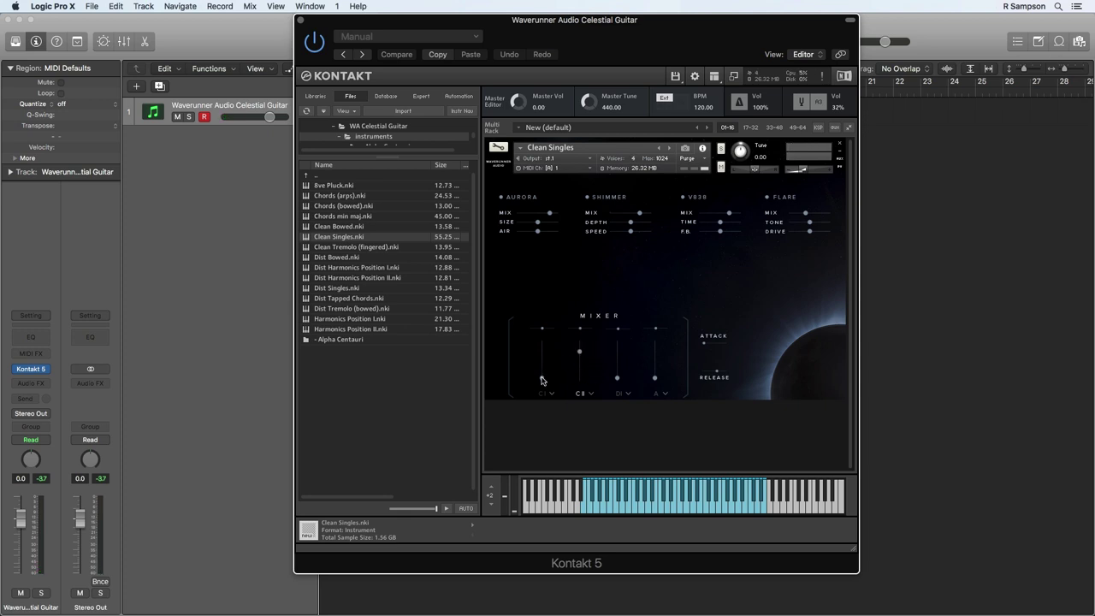
left_click_drag(547, 378, 546, 345)
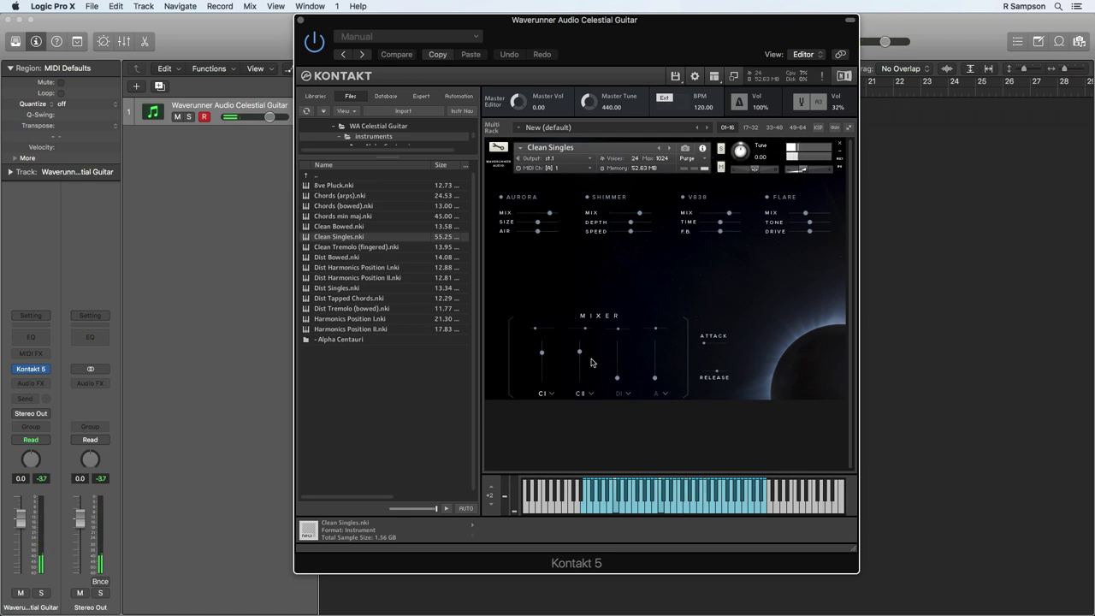
Step: Fade the mixer from C I and C II over to DI, try blending in A, and take A back out
left_click_drag(619, 377, 574, 407)
left_click_drag(542, 352, 539, 402)
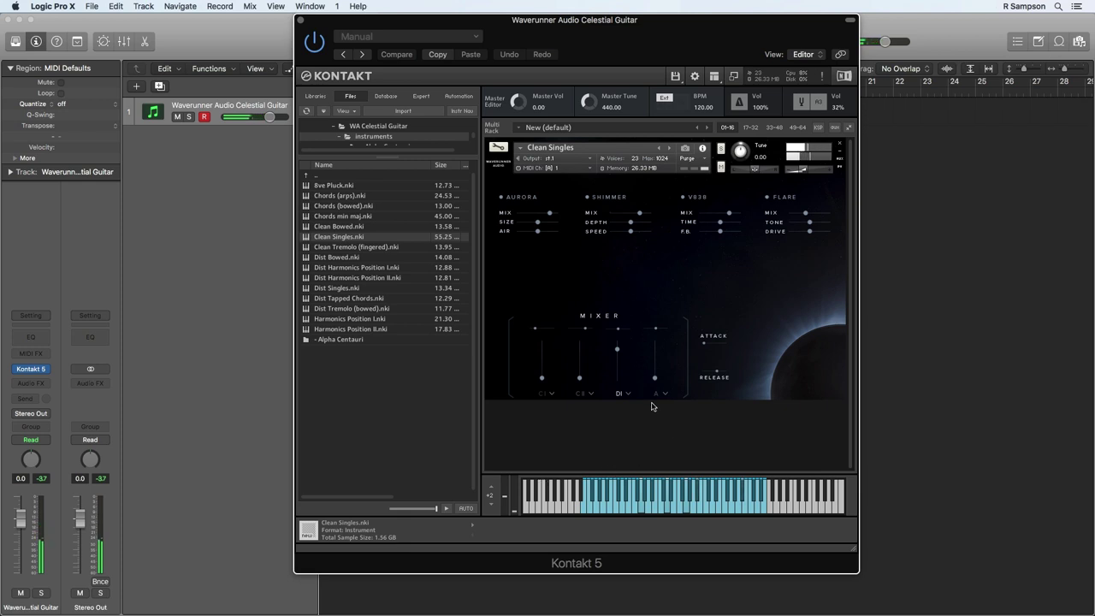
left_click_drag(657, 379, 661, 339)
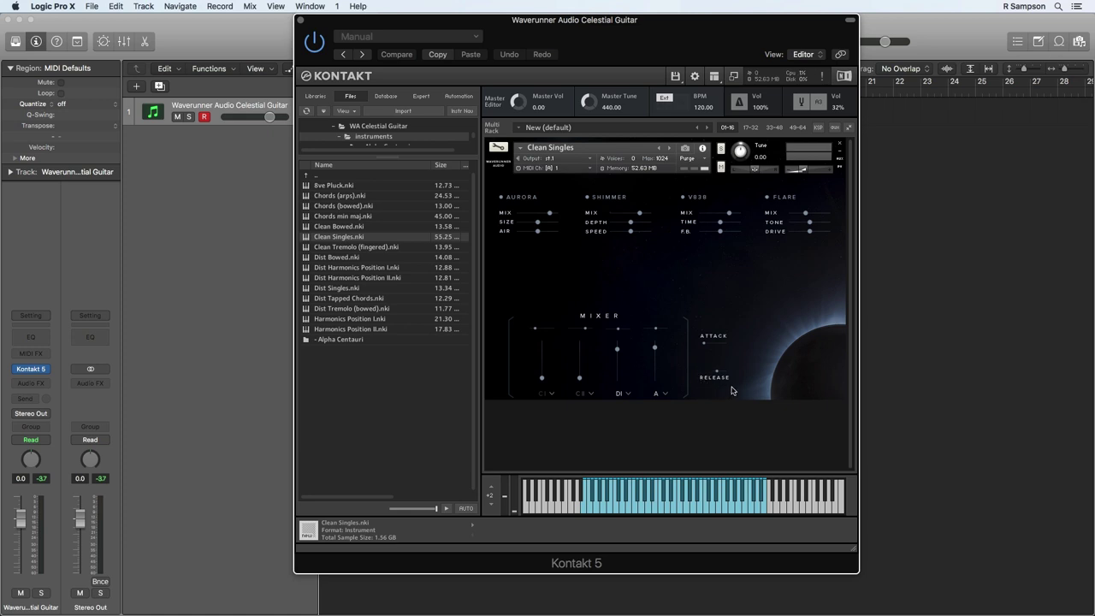
left_click_drag(656, 350, 665, 427)
Step: Audition the Aurora effect with its Mix and Size raised to maximum
mouse_move(548, 214)
left_mouse_down()
mouse_move(587, 214)
mouse_move(544, 222)
left_mouse_up()
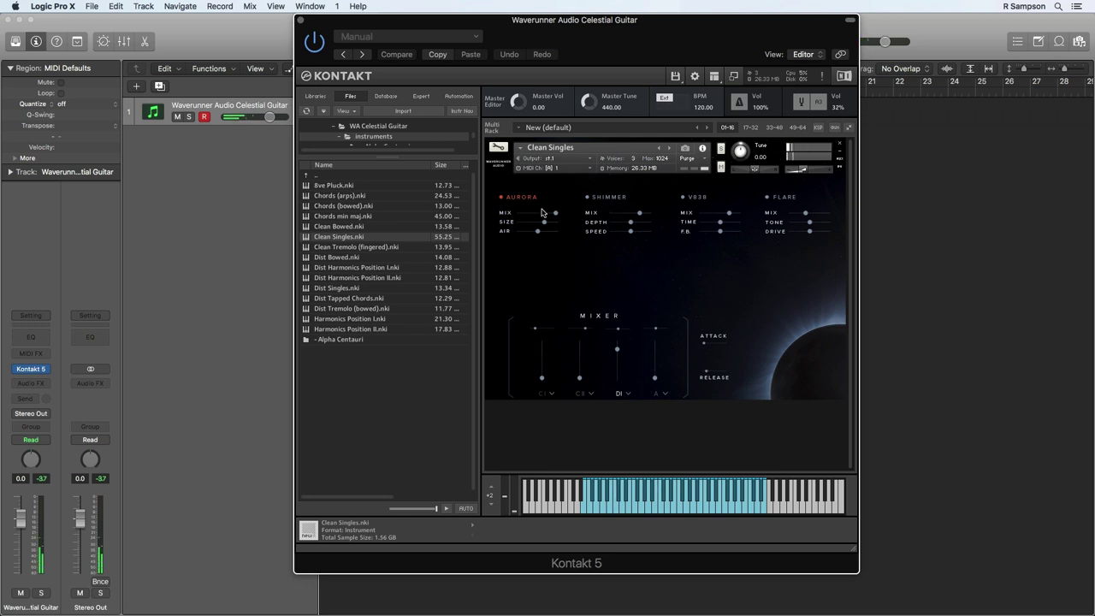
left_click_drag(544, 222, 555, 222)
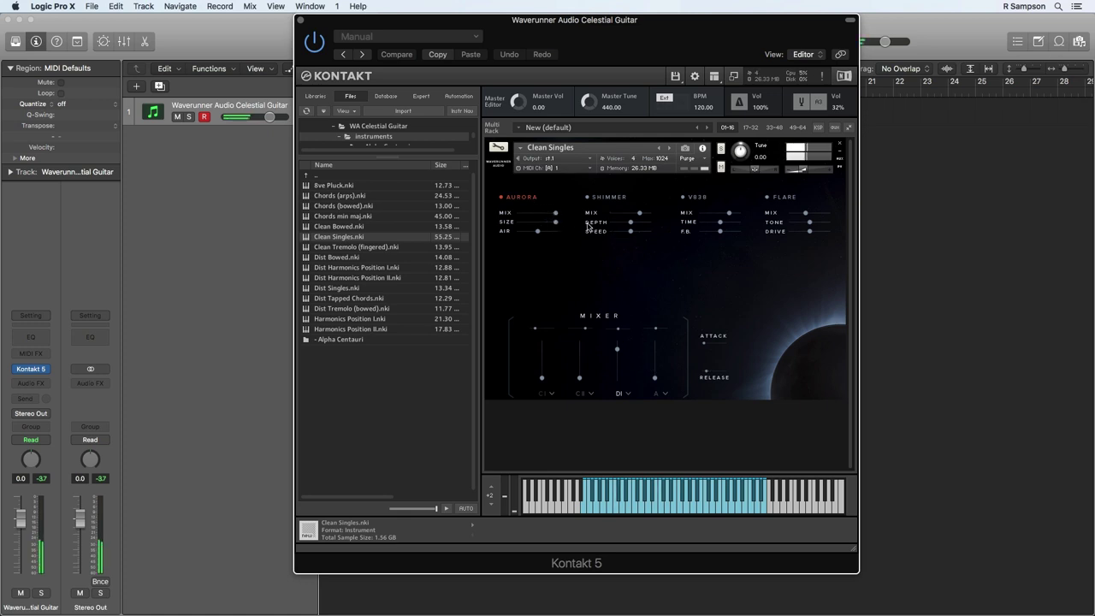
left_click(530, 199)
Step: Swap Aurora for the Shimmer effect, with Mix and Depth at maximum and Speed slightly reduced
left_click(586, 198)
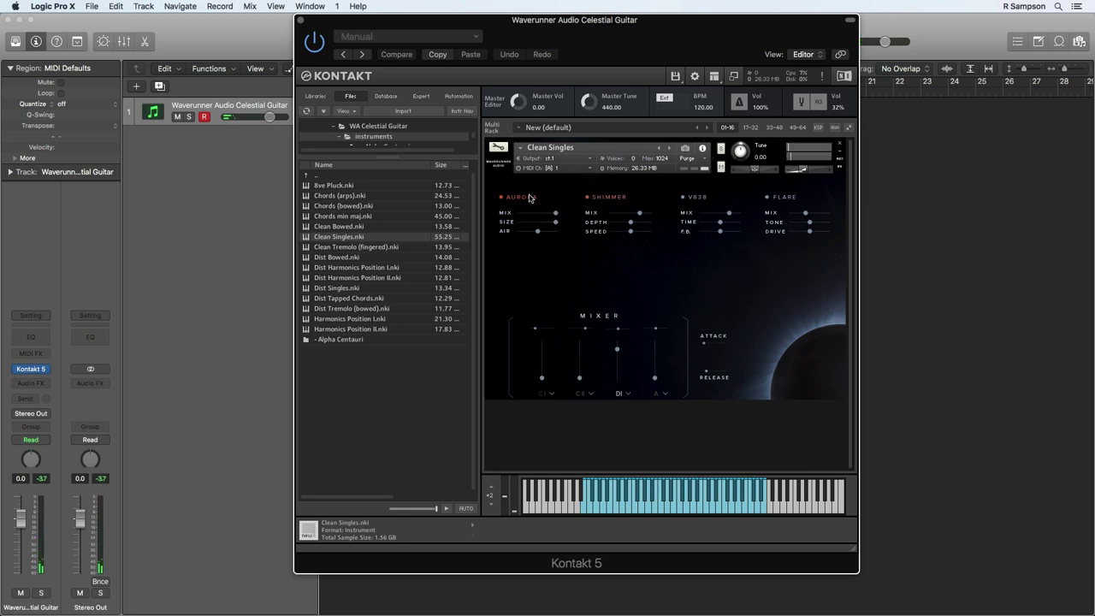
left_click(531, 199)
left_click_drag(633, 225, 649, 213)
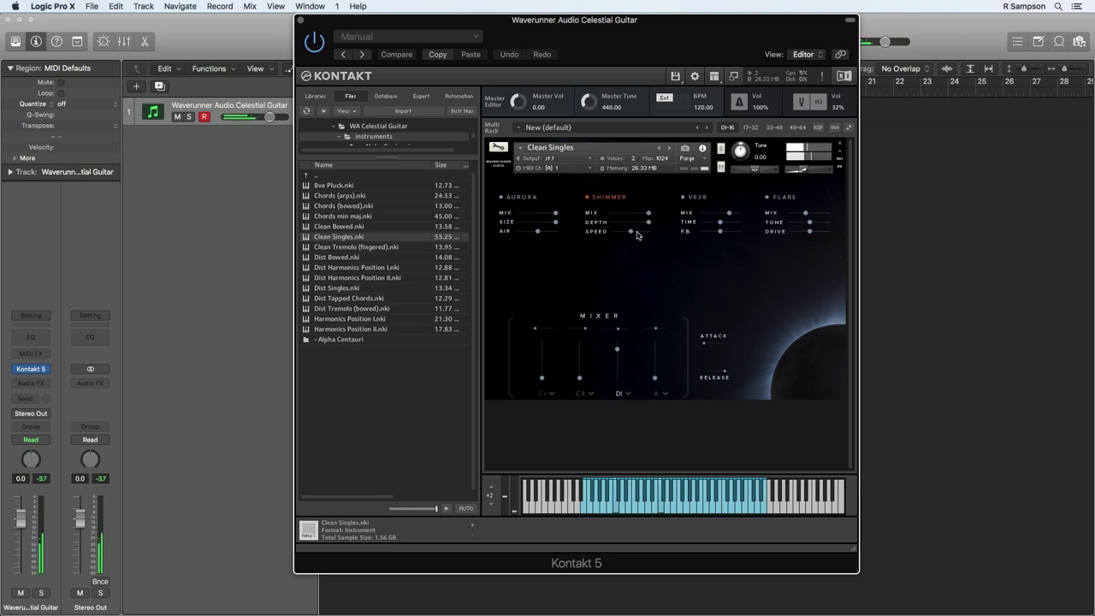
left_click_drag(632, 232, 622, 252)
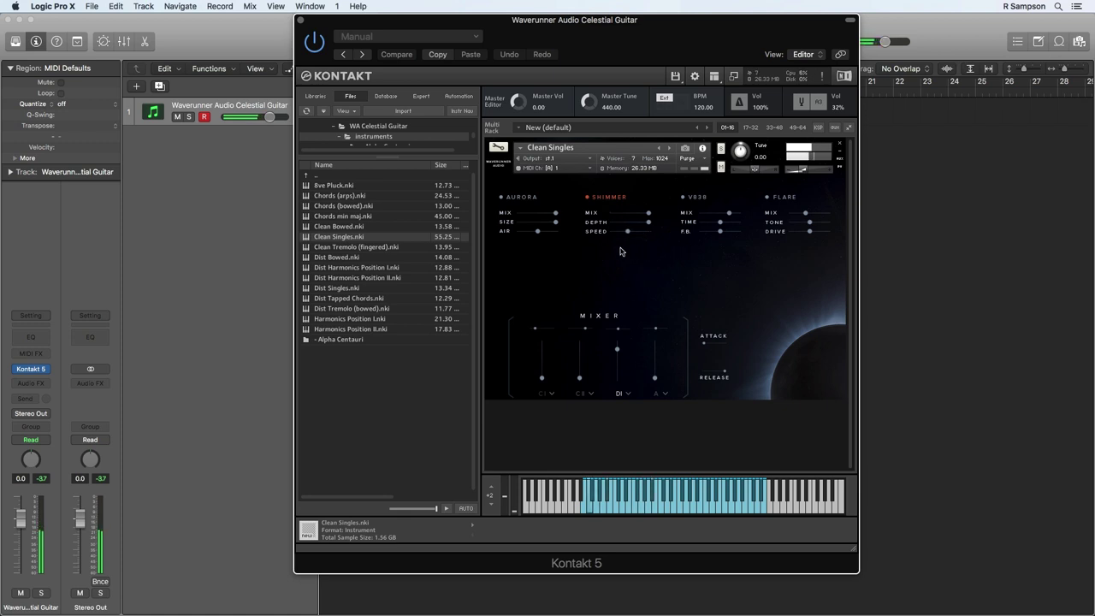
Step: Blend the A and DI mixer channels at similar levels and audition the reverb effect with maximum Mix and a shorter Time
left_click_drag(655, 378, 618, 396)
left_click_drag(620, 380, 626, 347)
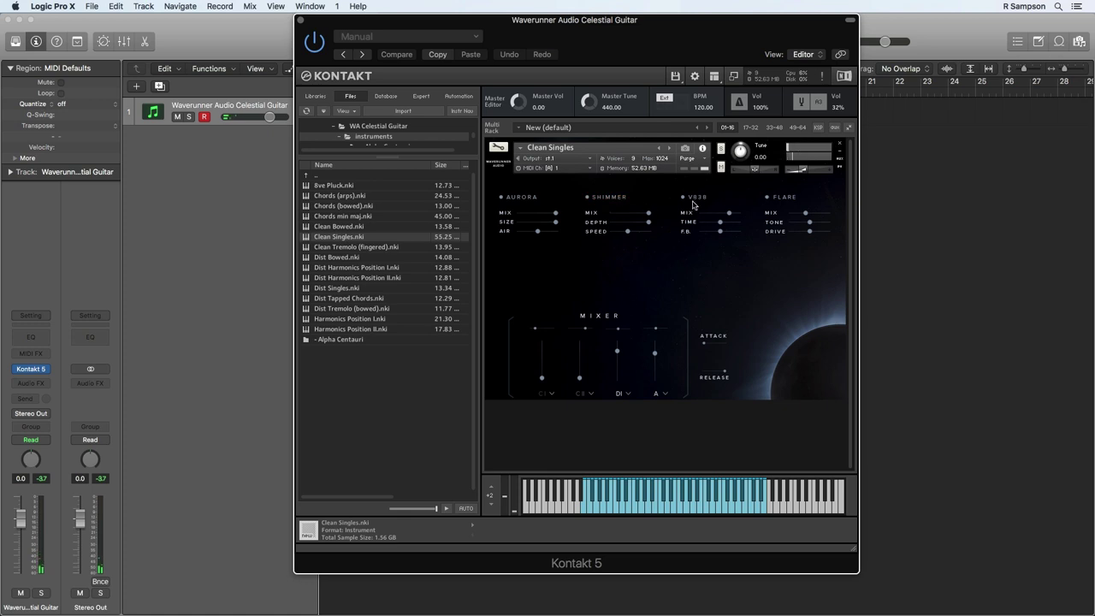
left_click_drag(722, 225, 662, 241)
left_click_drag(722, 215, 822, 219)
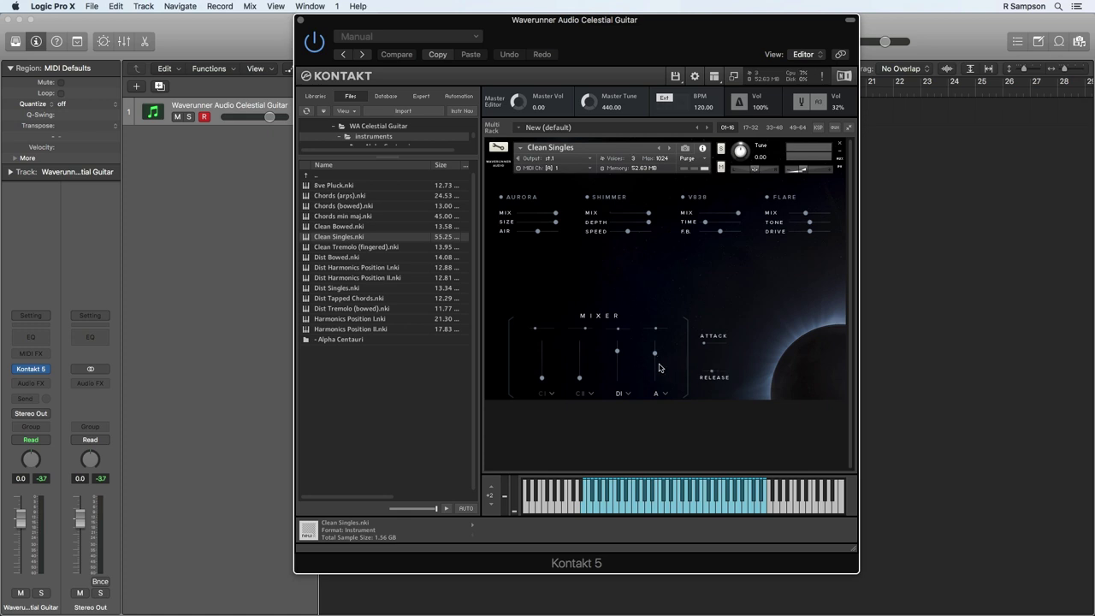
left_click(700, 198)
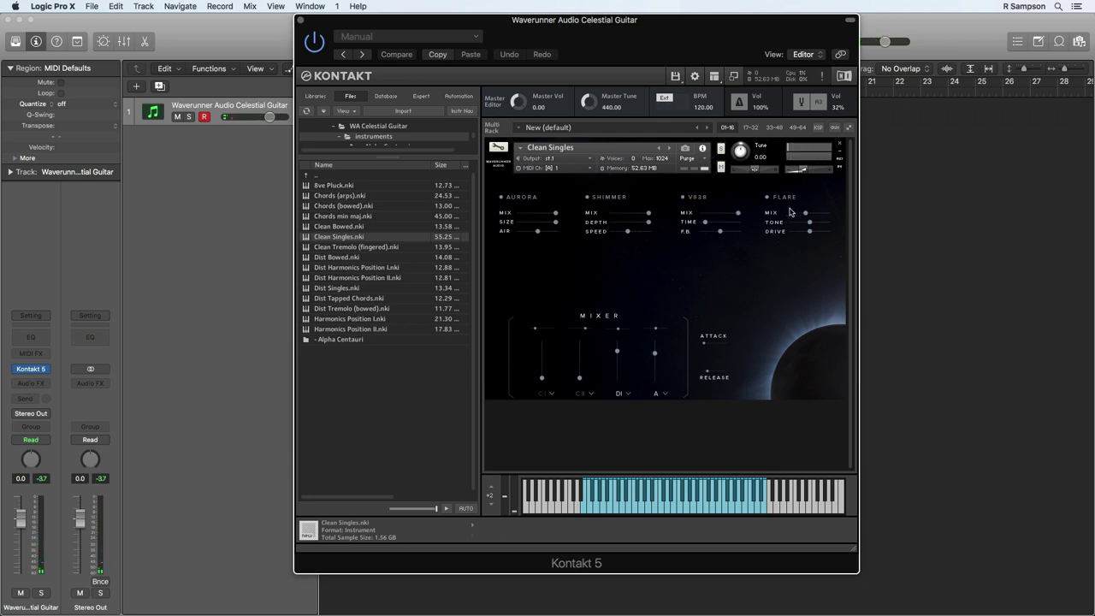
Step: Enable the Flare effect, try its Tone and Drive across their ranges, and leave Mix, Tone and Drive slightly above midway
left_click(788, 197)
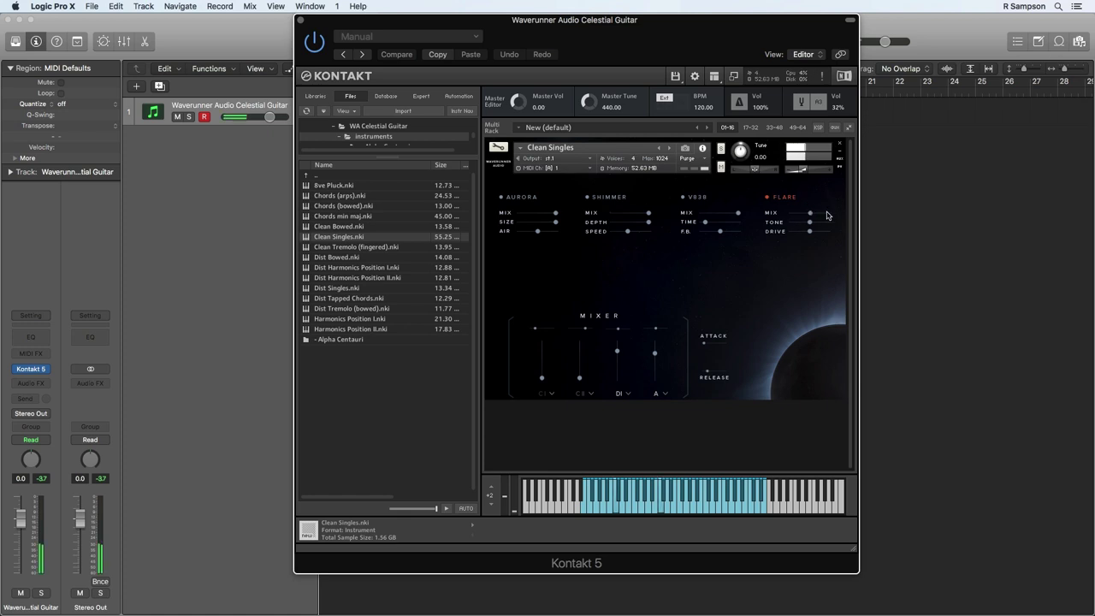
left_click_drag(821, 220, 895, 243)
left_click_drag(811, 231, 718, 231)
left_click_drag(792, 227, 880, 232)
mouse_move(814, 213)
left_mouse_down()
mouse_move(837, 221)
mouse_move(829, 229)
mouse_move(772, 215)
mouse_move(797, 220)
left_mouse_up()
Step: Add the reverb and Shimmer effects to Flare and raise C I and C II so all four mixer channels sound
left_click(702, 200)
left_click(615, 199)
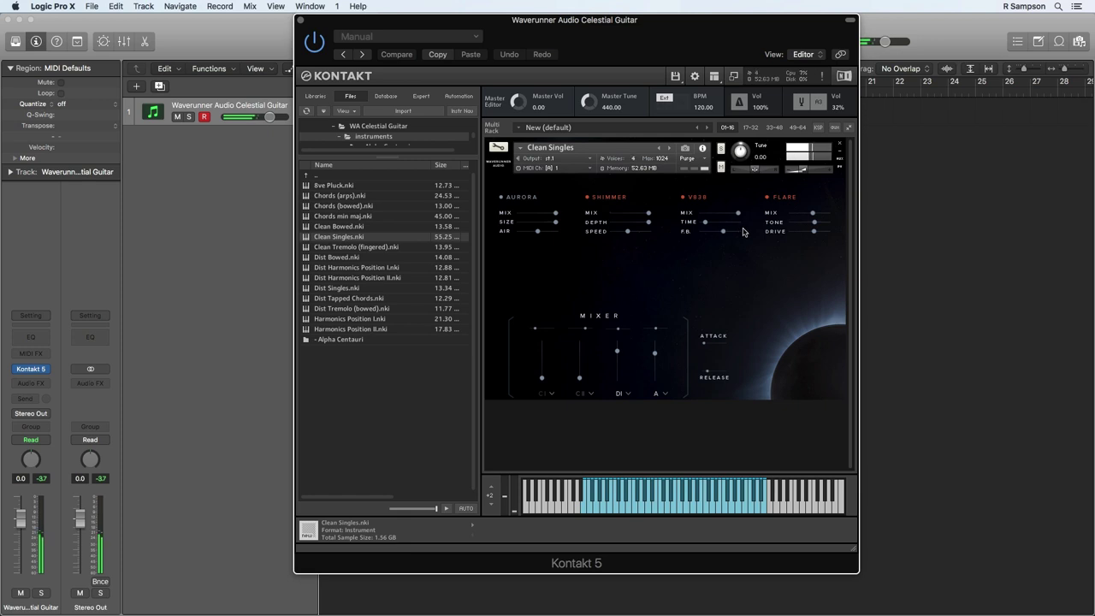
left_click_drag(577, 367, 550, 318)
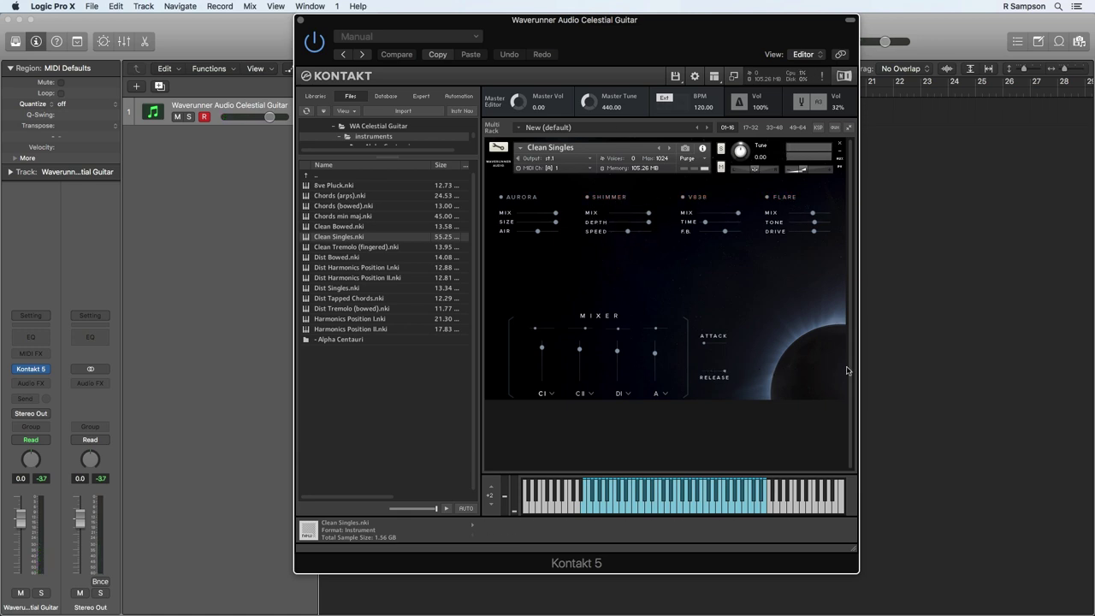
Step: Lower C II, C I and A so only DI remains in the mixer, and raise the Attack to about halfway
left_click(579, 388)
left_click_drag(541, 349, 541, 431)
left_click_drag(657, 362, 652, 416)
left_click_drag(707, 345, 760, 349)
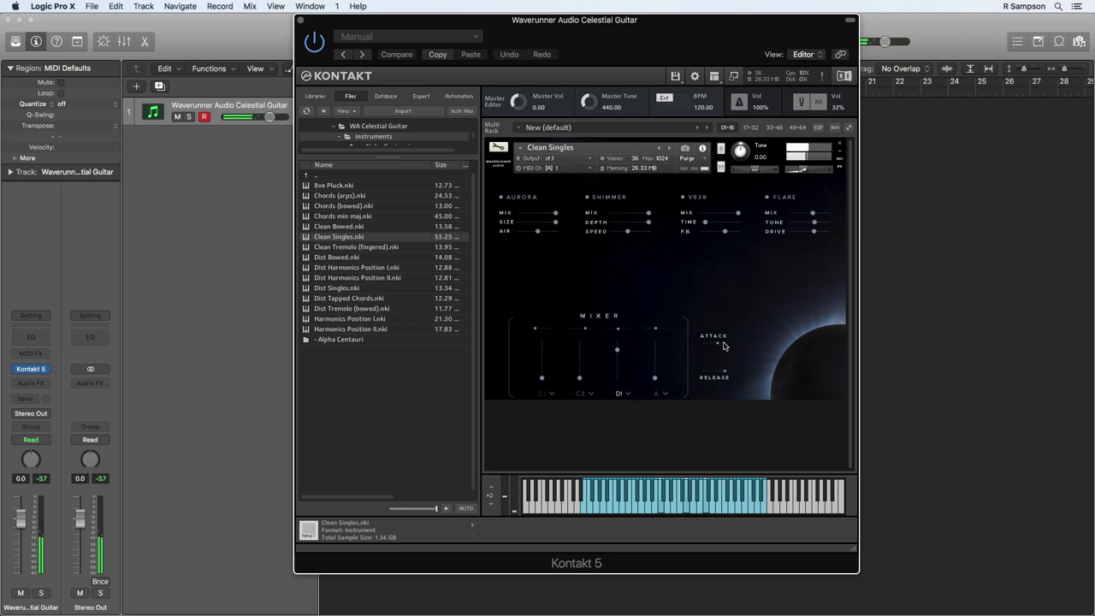
Step: Switch the mixer from DI to A alone and layer the Shimmer, Flare and reverb effects on it
left_click_drag(655, 378, 618, 377)
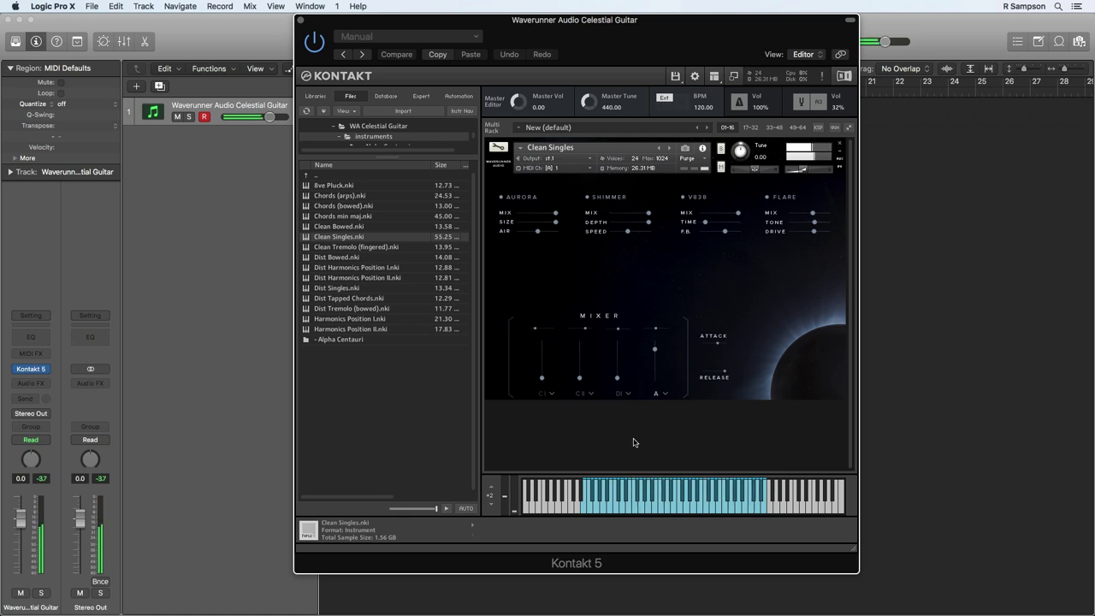
left_click(613, 198)
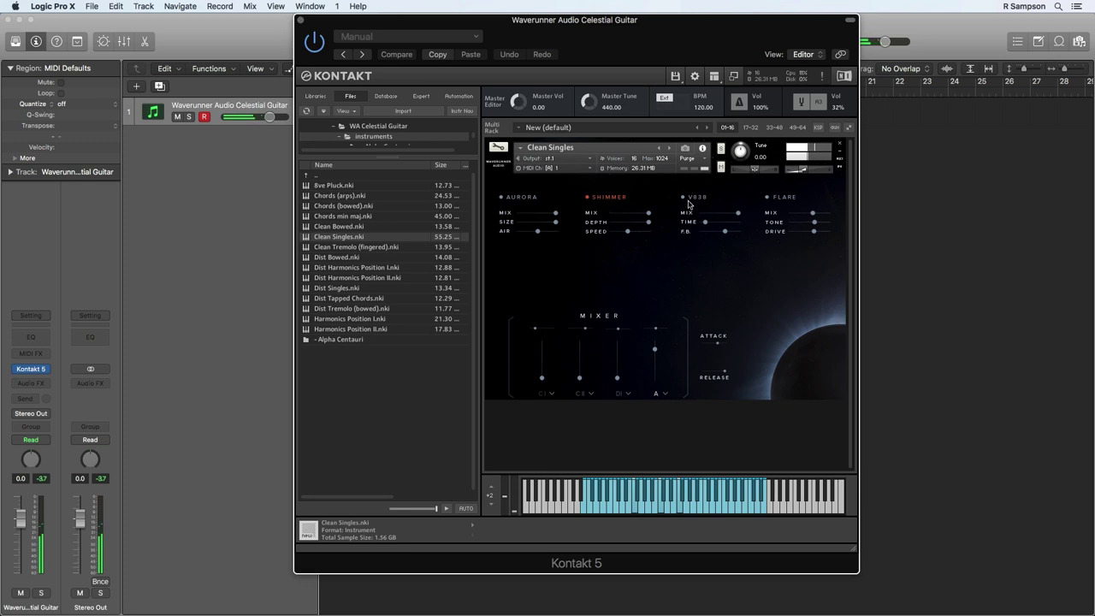
left_click(786, 198)
left_click(696, 200)
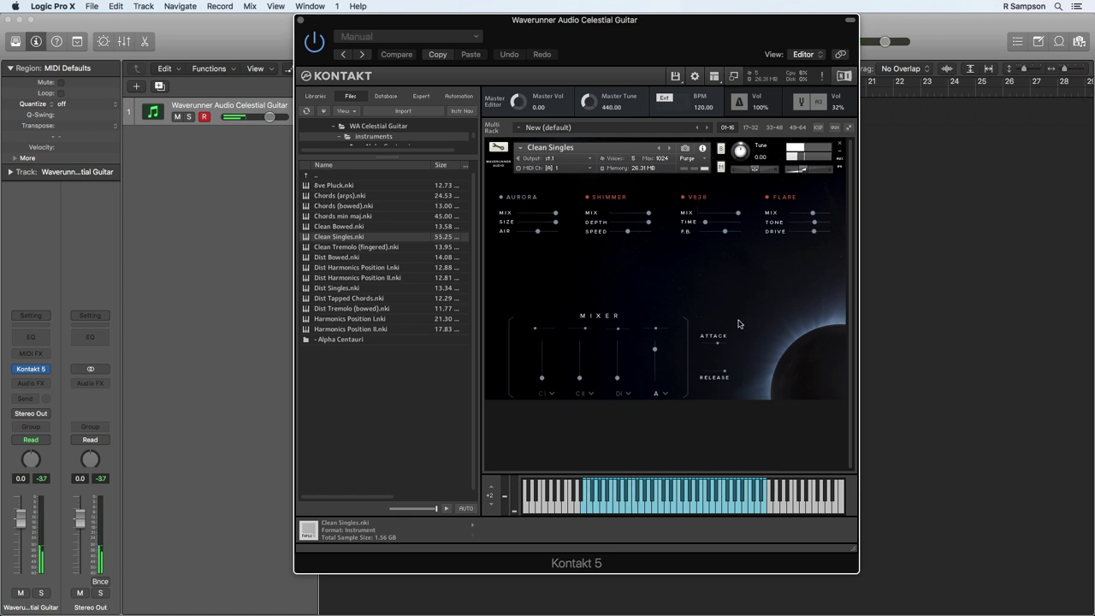
Step: Return the Attack to its minimum and switch the mixer from A back to DI alone
left_click_drag(717, 343, 677, 340)
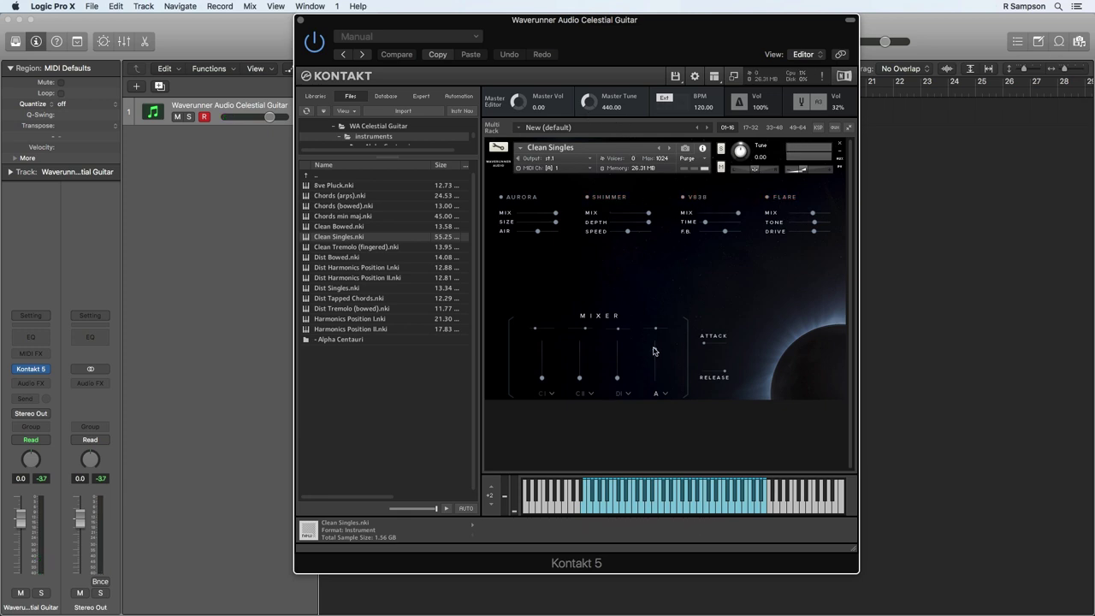
left_click_drag(653, 350, 624, 340)
Step: Replace Clean Singles with the 8ve Pluck instrument, discarding the changes
left_click_drag(334, 186, 687, 245)
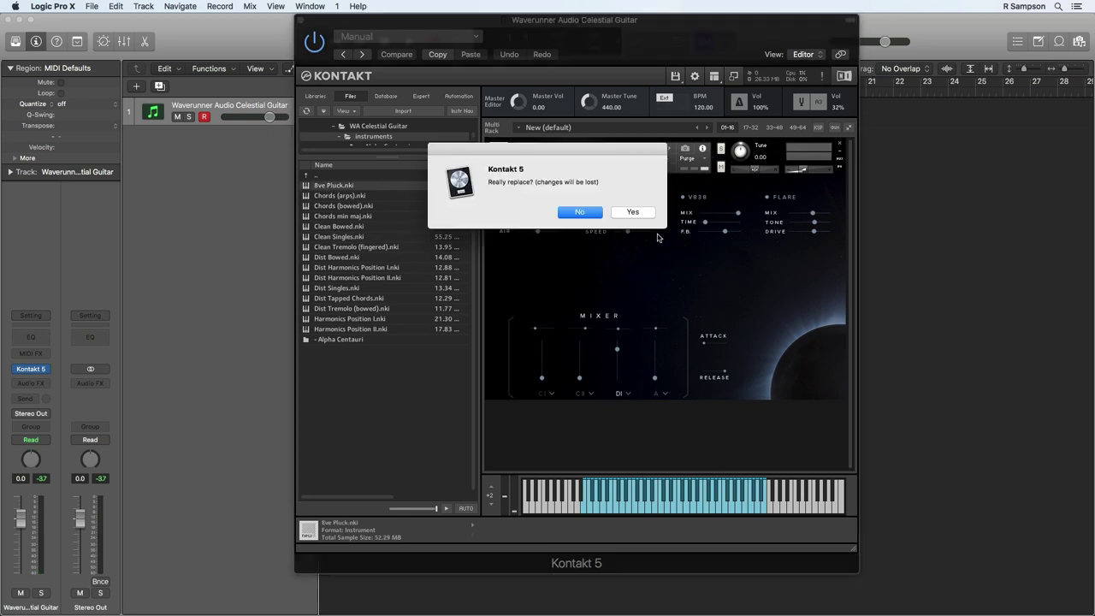
left_click(638, 213)
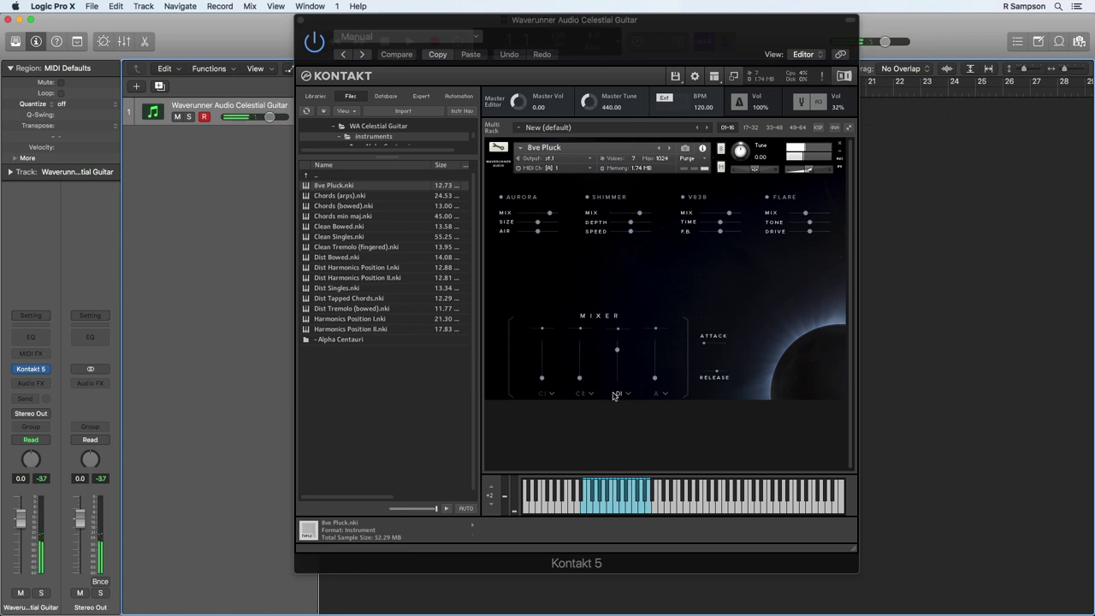
Step: Load the Chords (arps) instrument in place of 8ve Pluck and switch its mixer from DI to A
double_click(336, 197)
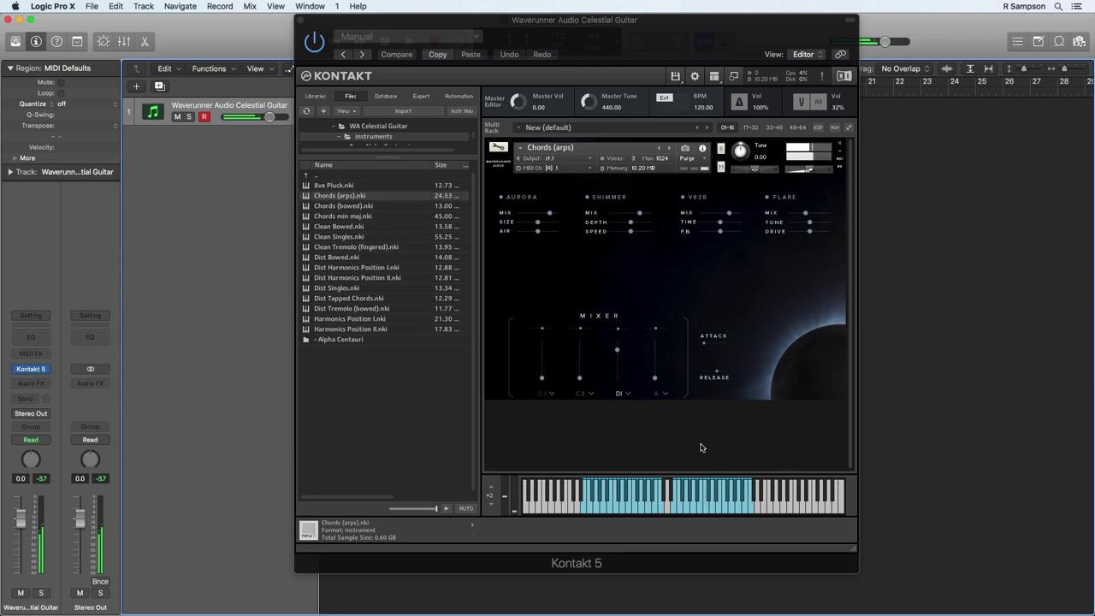
left_click_drag(655, 377, 621, 399)
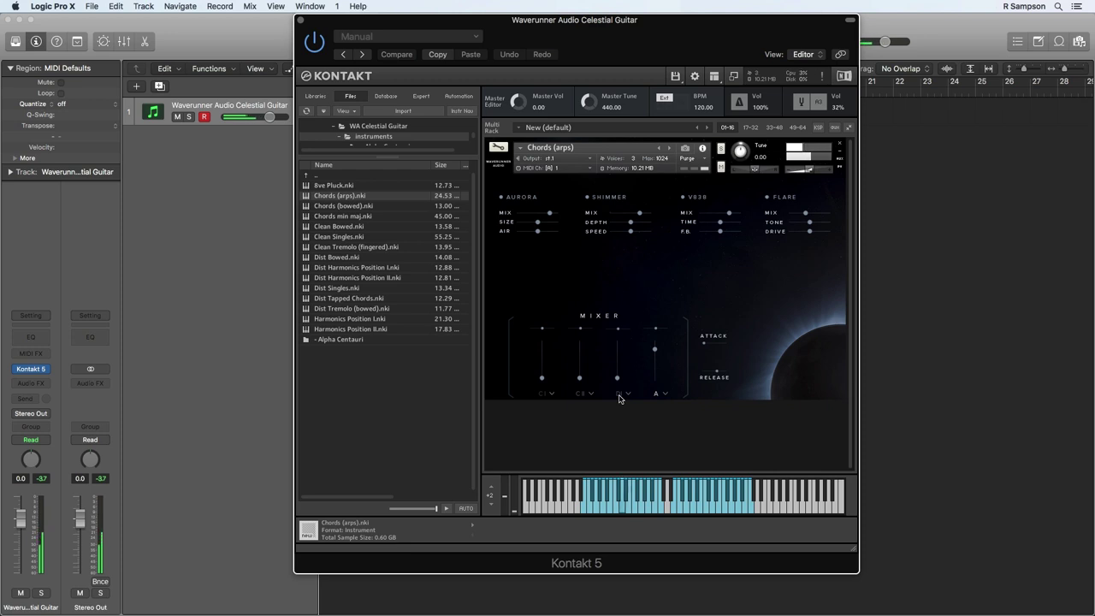
Step: Replace Chords (arps) with the Chords (bowed) instrument, discarding the changes
key("Down")
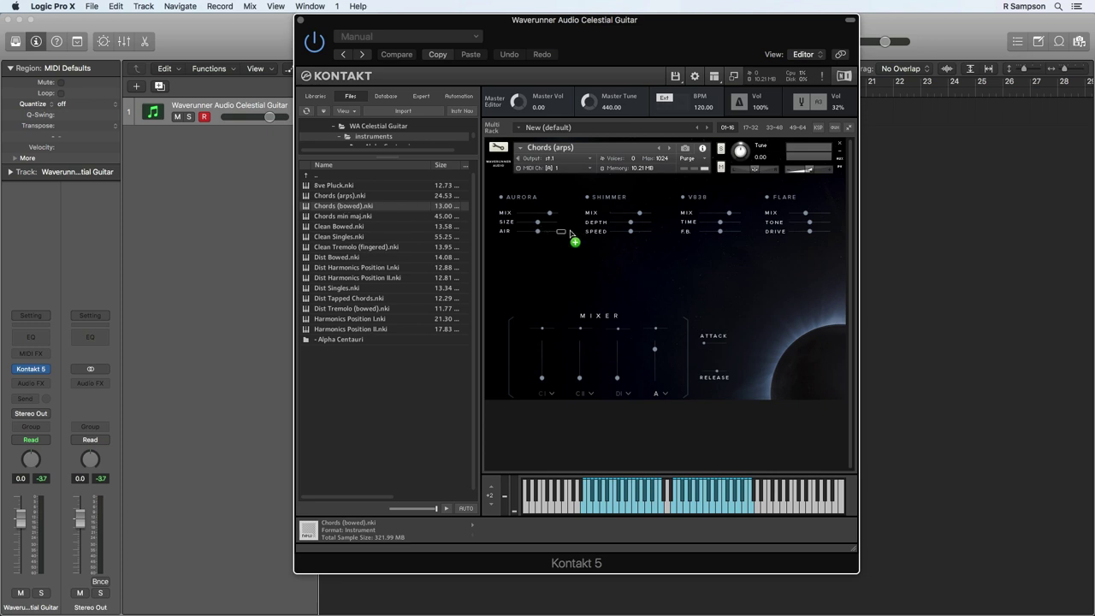
key("Return")
left_click(629, 213)
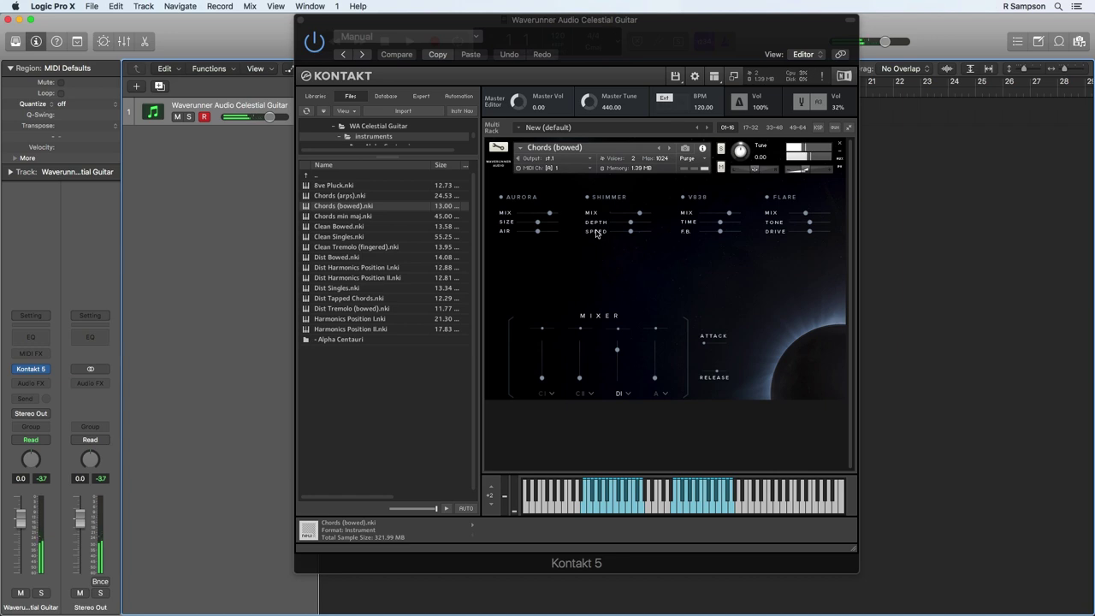
Step: Audition A alone in the Chords (bowed) mixer, and replace it with a blend of C I and C II panned slightly apart
left_click_drag(655, 378, 633, 412)
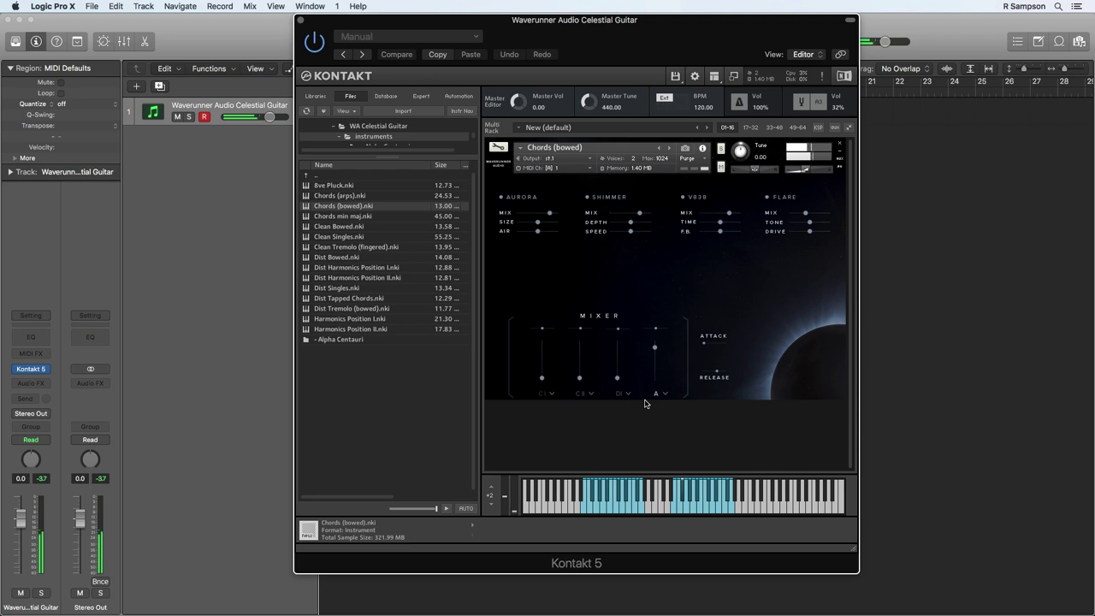
left_click_drag(543, 377, 552, 334)
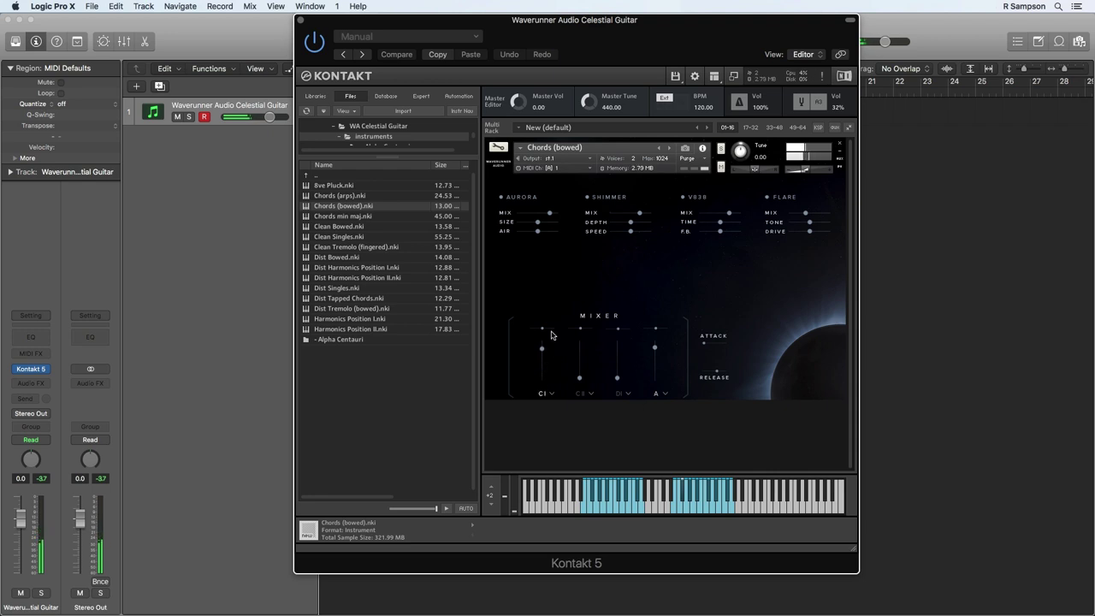
left_click_drag(580, 378, 588, 341)
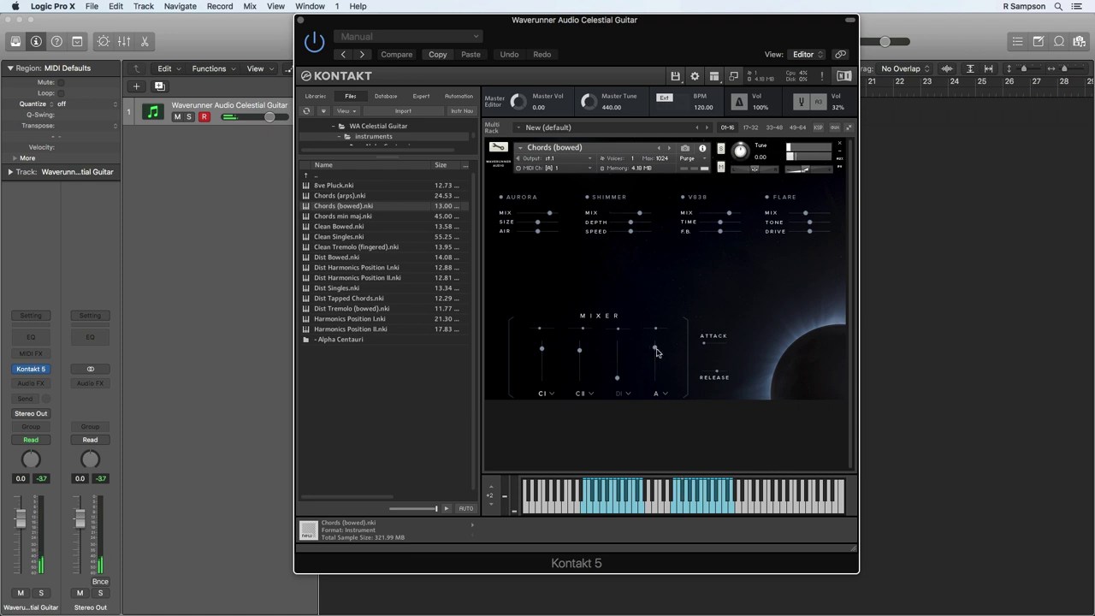
left_click_drag(658, 351, 657, 381)
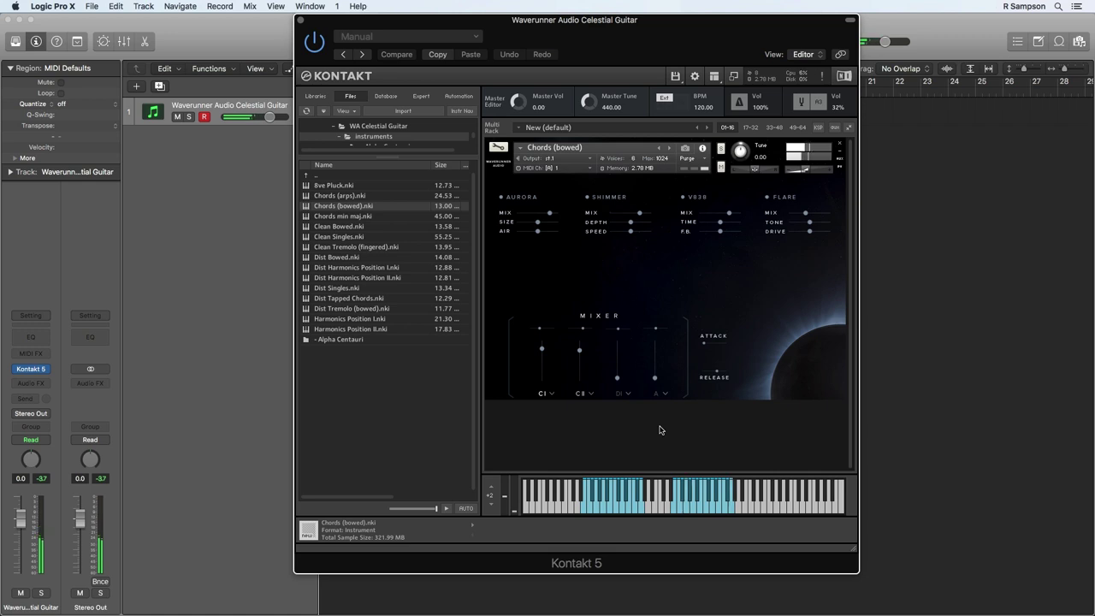
Step: Enable the Shimmer effect on Chords (bowed), with Mix at maximum and an increased Depth
left_click(623, 198)
left_click_drag(630, 224, 680, 218)
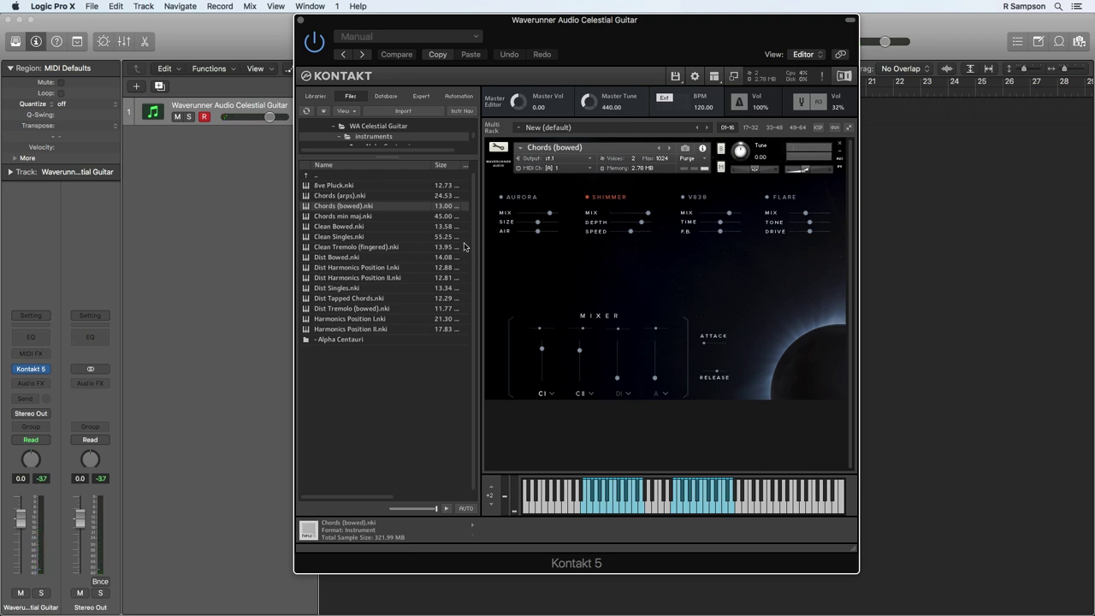
Step: Replace Chords (bowed) with the Chords min maj instrument, discarding the changes
left_click(362, 221)
double_click(346, 221)
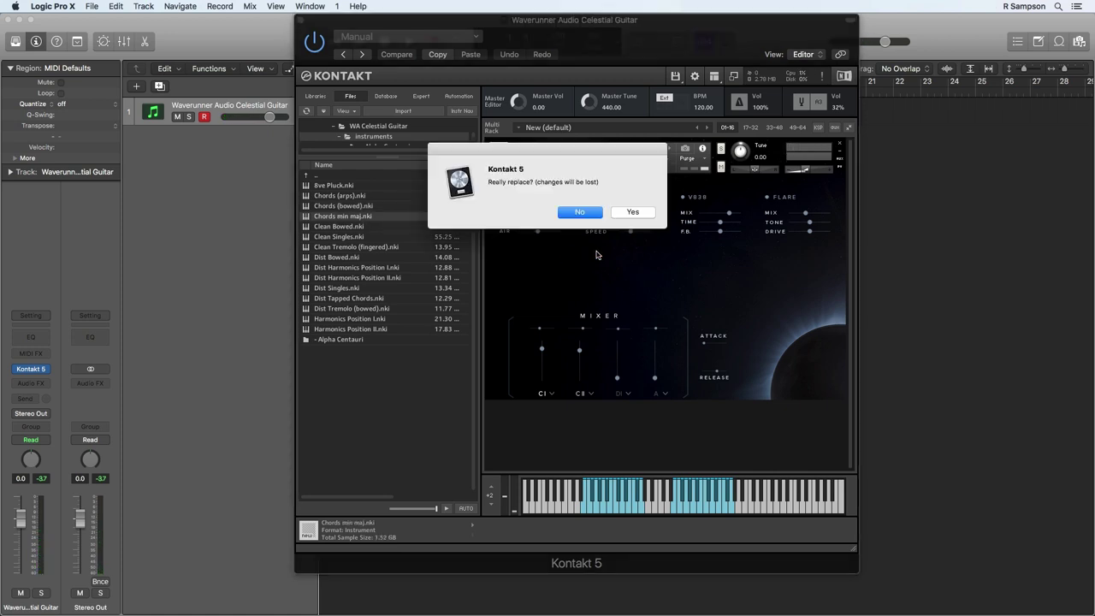
left_click(640, 214)
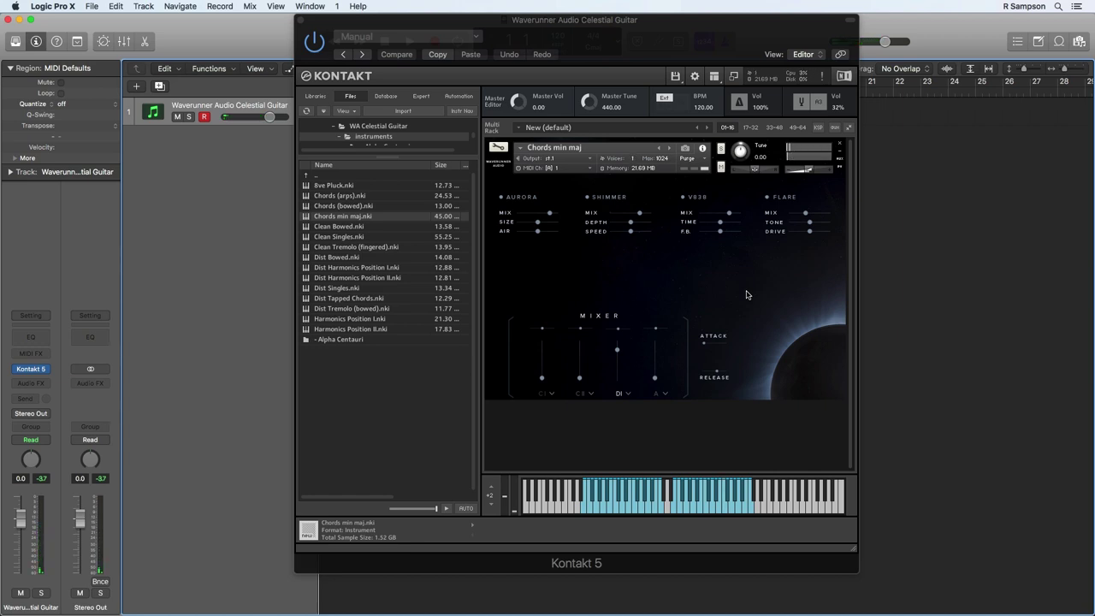
Step: Audition A, C II, C I and DI in the Chords min maj mixer, finishing with A alone
left_click_drag(656, 378, 626, 412)
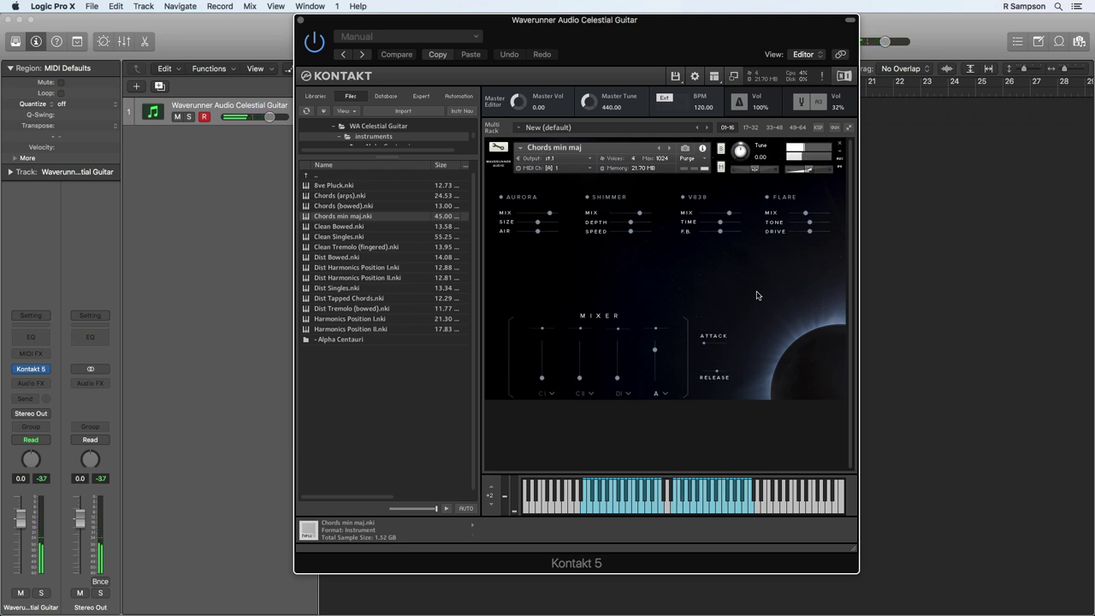
left_click_drag(579, 376, 589, 332)
left_click_drag(617, 378, 641, 399)
left_click_drag(581, 353, 580, 408)
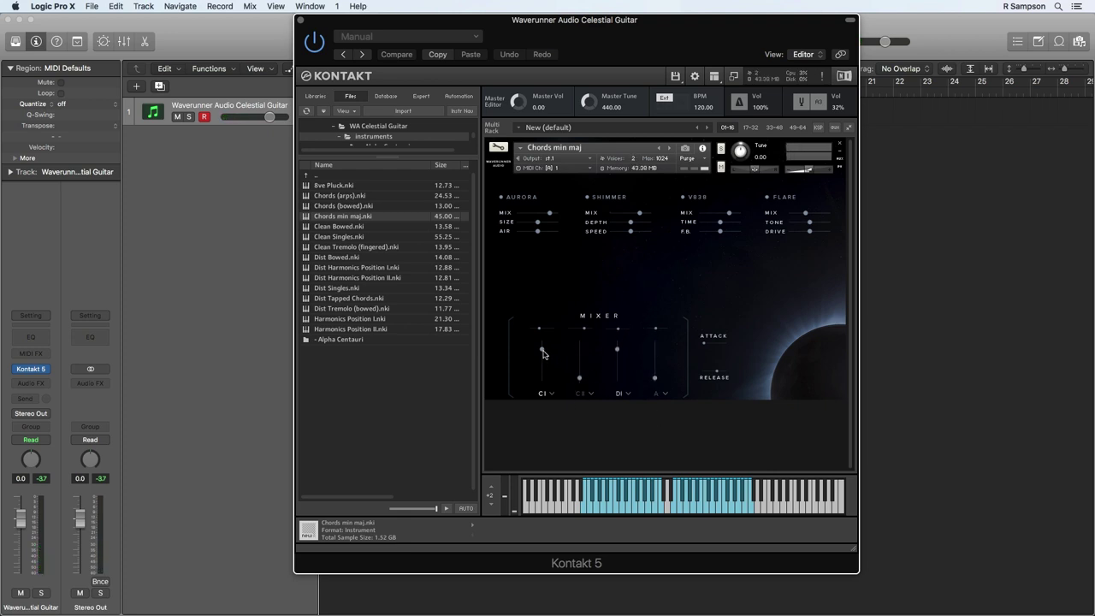
left_click_drag(544, 352, 550, 428)
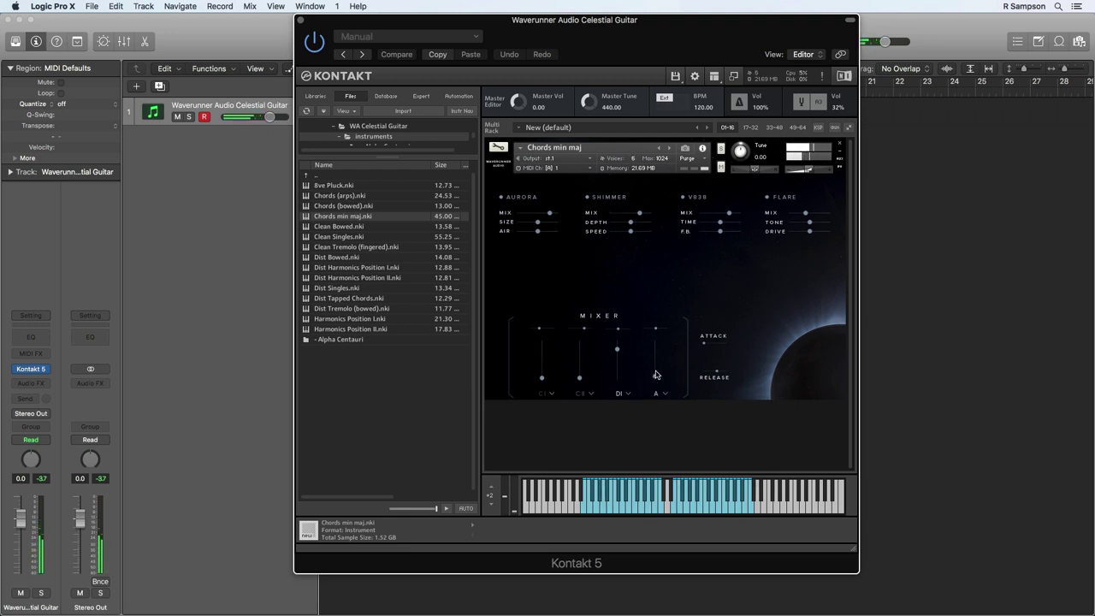
left_click_drag(655, 377, 617, 378)
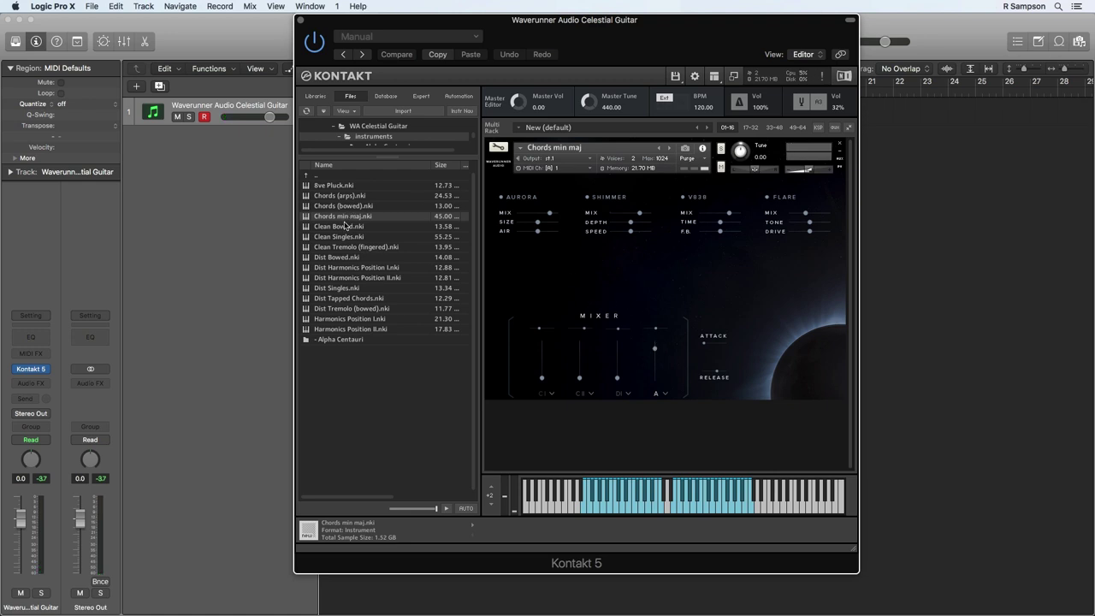
Step: Replace Chords min maj with the Clean Bowed instrument, discarding the changes, and switch its mixer from DI to A
left_click_drag(346, 227, 661, 254)
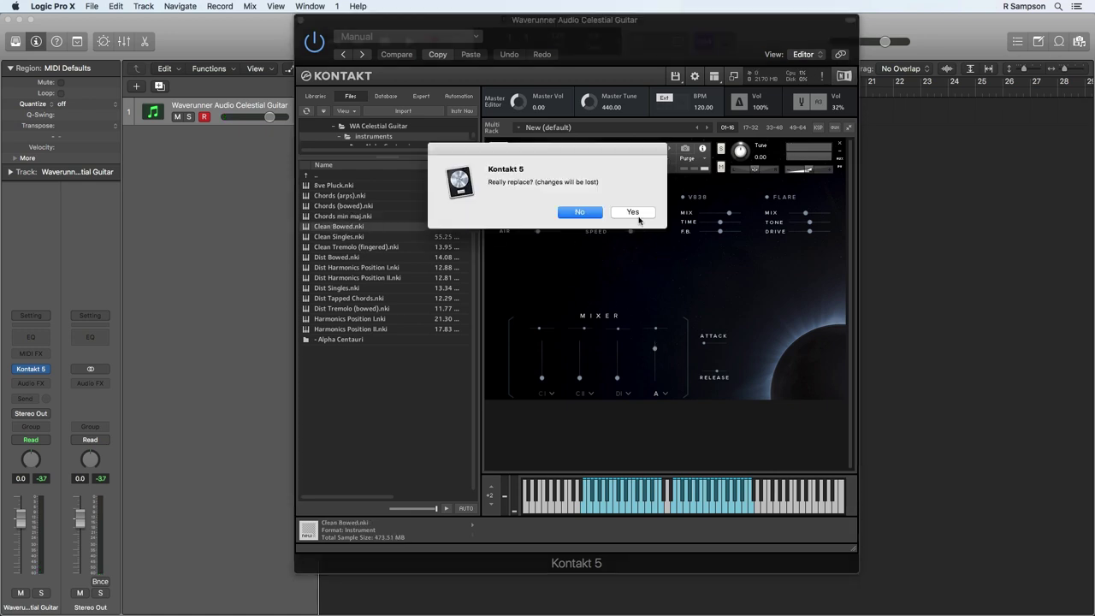
left_click(634, 212)
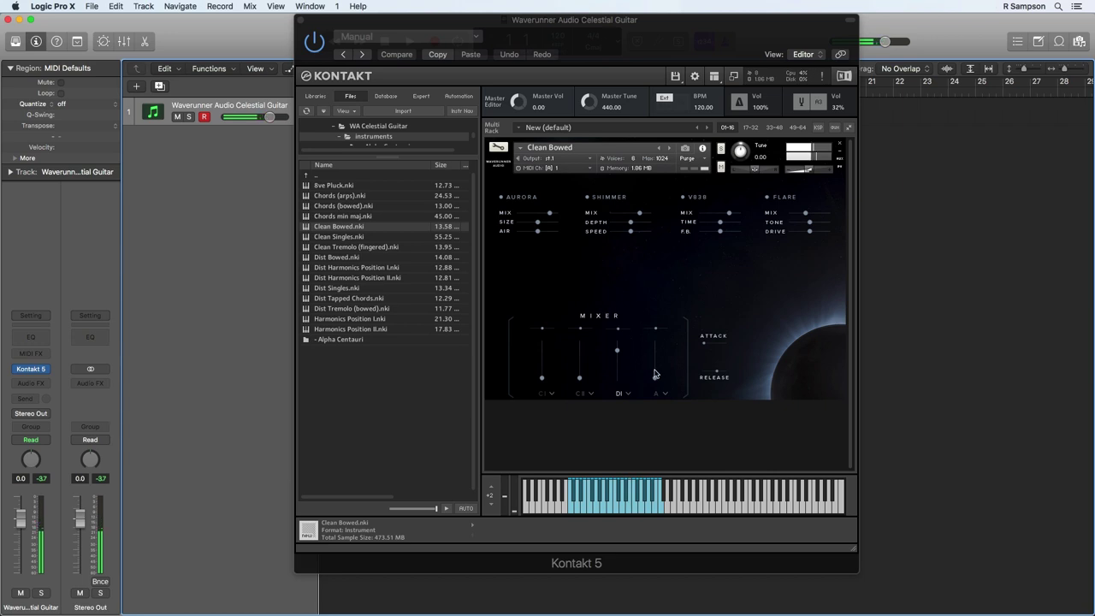
left_click_drag(656, 374, 622, 406)
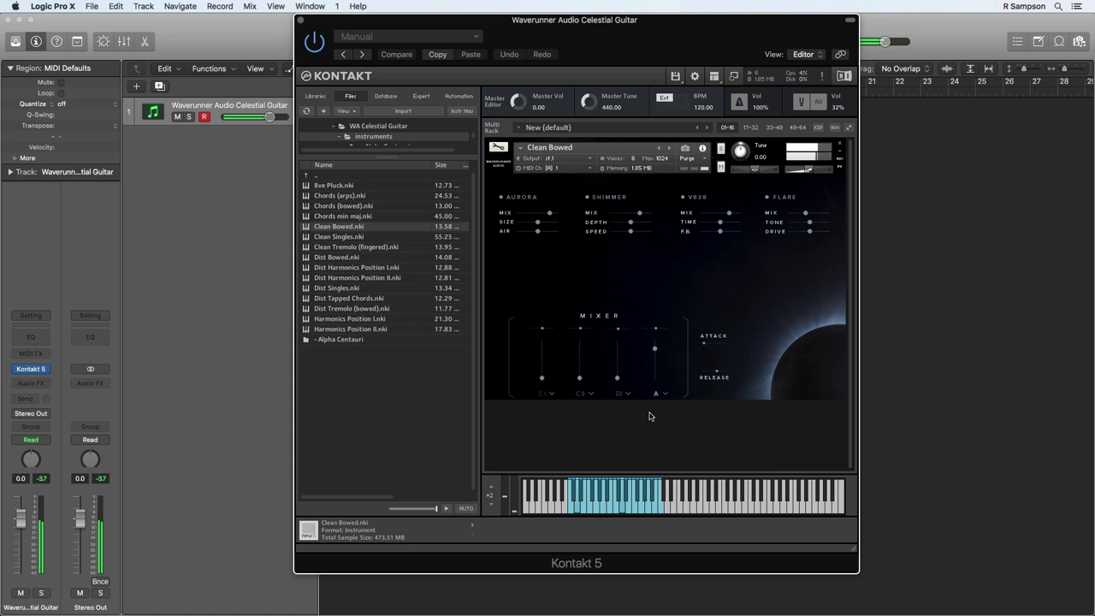
Step: Blend C I, C II and A in the Clean Bowed mixer, with C I panned slightly right and C II slightly left
left_click_drag(579, 377, 588, 331)
left_click_drag(655, 348, 657, 394)
left_click_drag(543, 378, 580, 369)
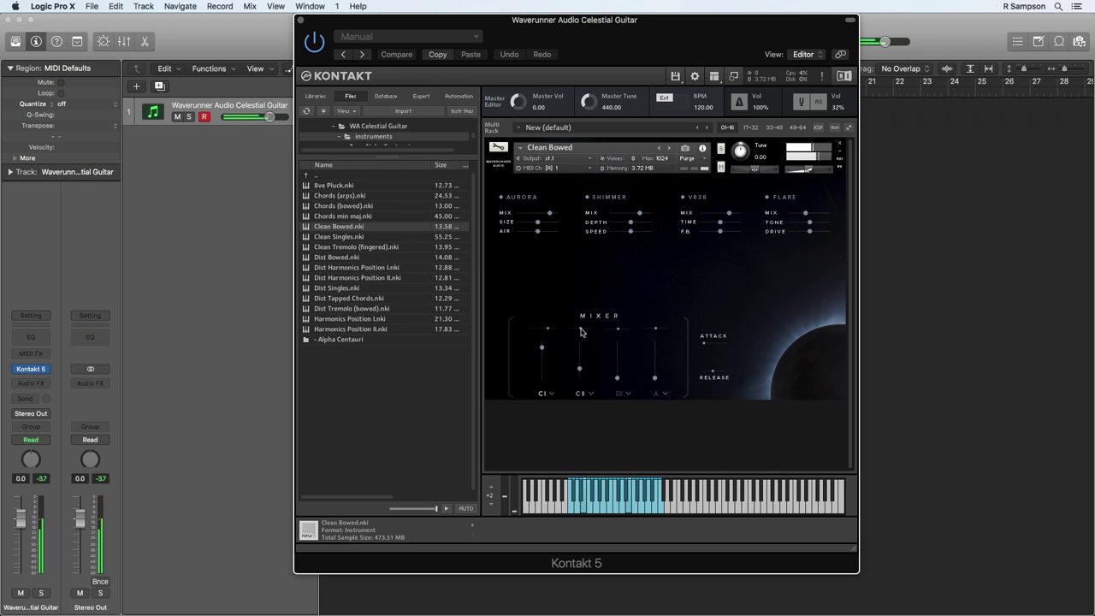
left_click_drag(578, 351, 583, 328)
left_click_drag(654, 377, 654, 352)
left_click_drag(540, 346, 542, 351)
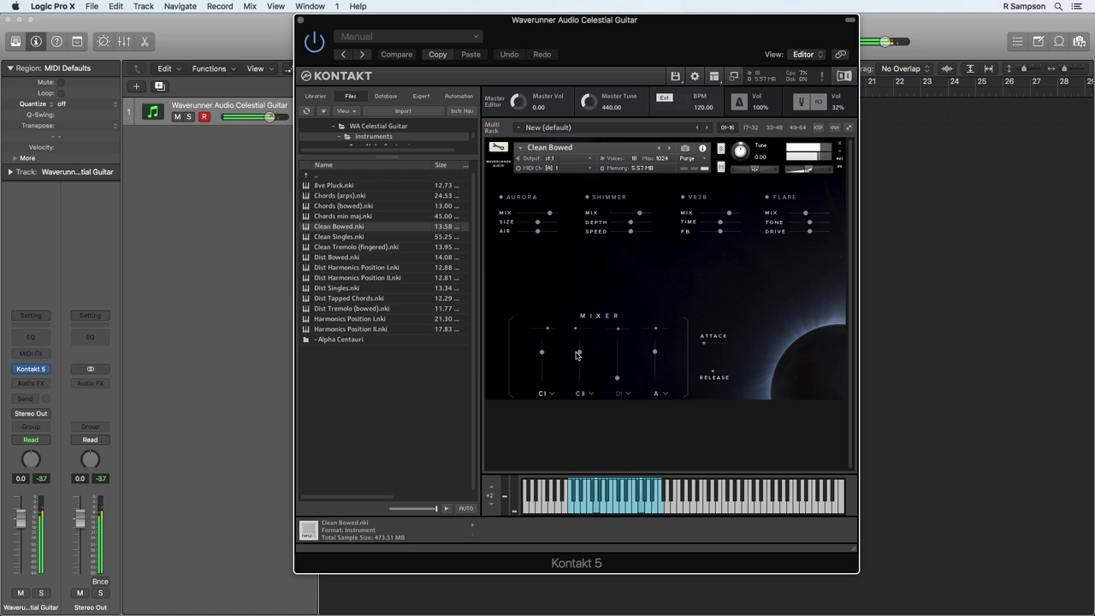
Step: Enable Shimmer on Clean Bowed with Mix and Depth at maximum and a higher Speed, and lower C I and C II
left_click(618, 198)
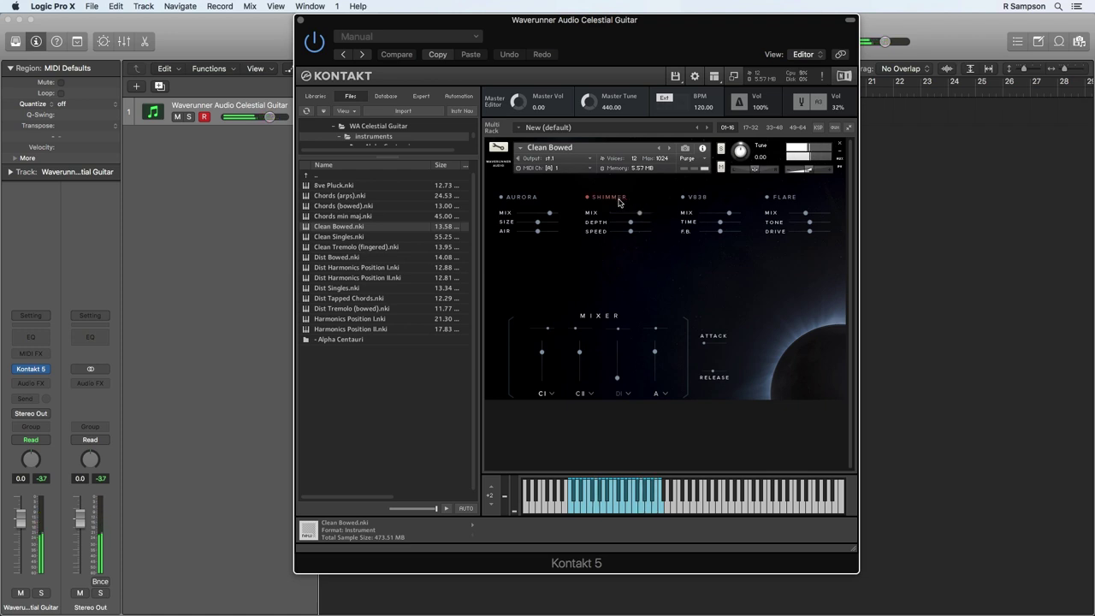
mouse_move(633, 223)
left_mouse_down()
mouse_move(670, 229)
mouse_move(673, 217)
mouse_move(640, 232)
left_mouse_up()
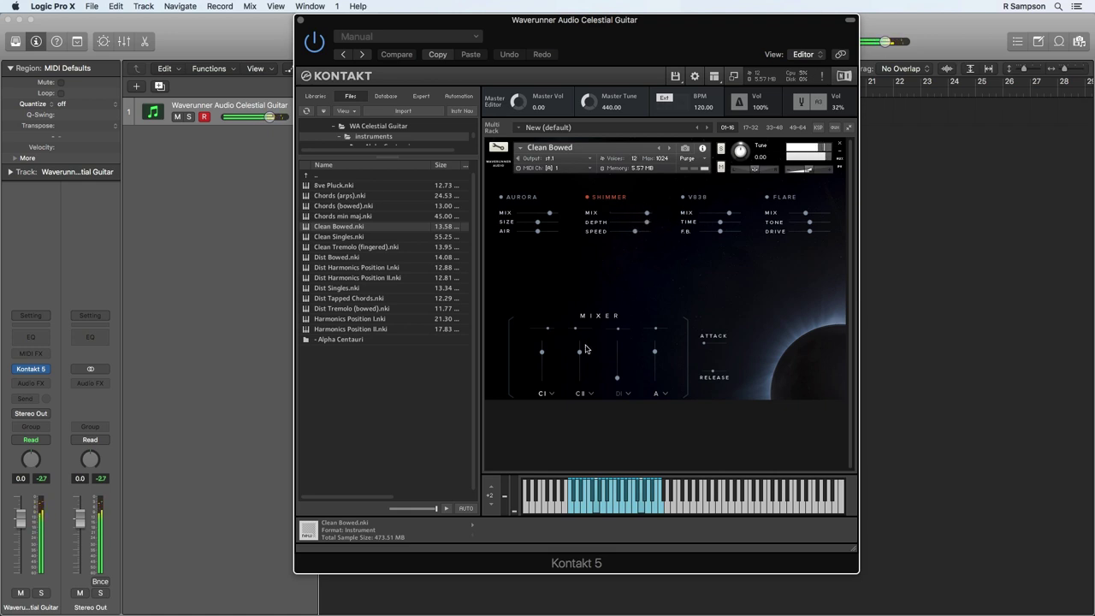
left_click_drag(541, 352, 541, 366)
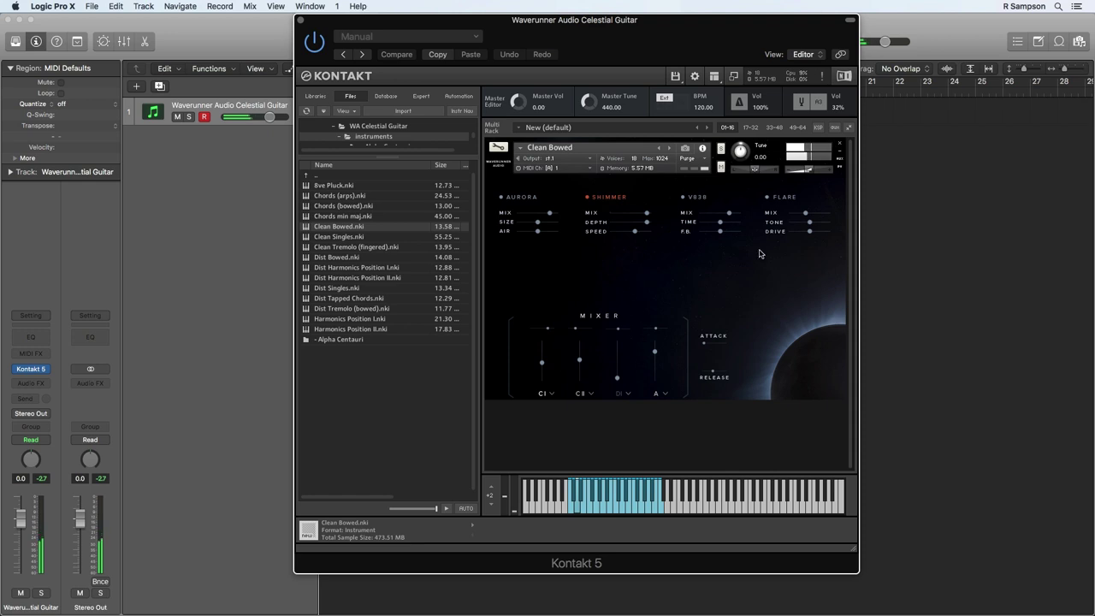
Step: Audition Flare on Clean Bowed with a raised Mix and reduced Tone and Drive, and switch off both Flare and Shimmer
left_click(784, 199)
left_click_drag(808, 214, 847, 226)
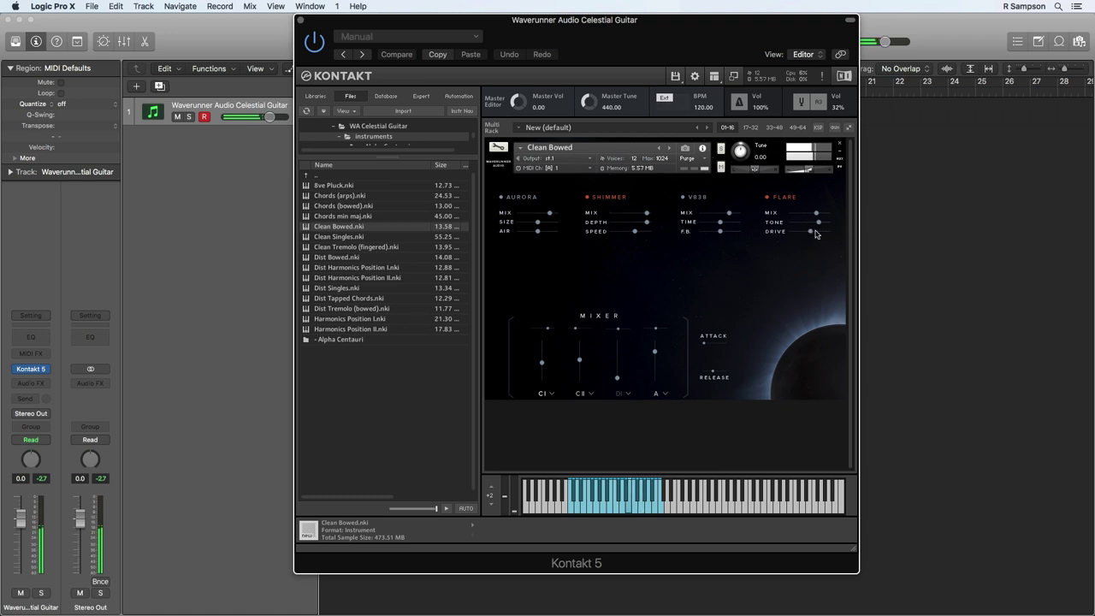
left_click_drag(815, 233, 737, 224)
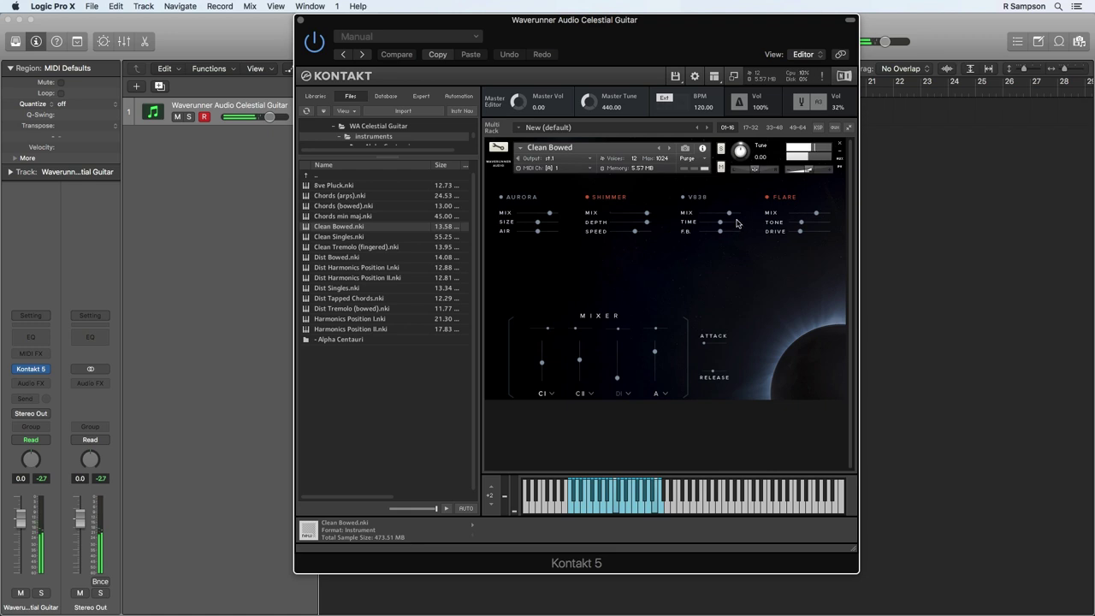
left_click(782, 199)
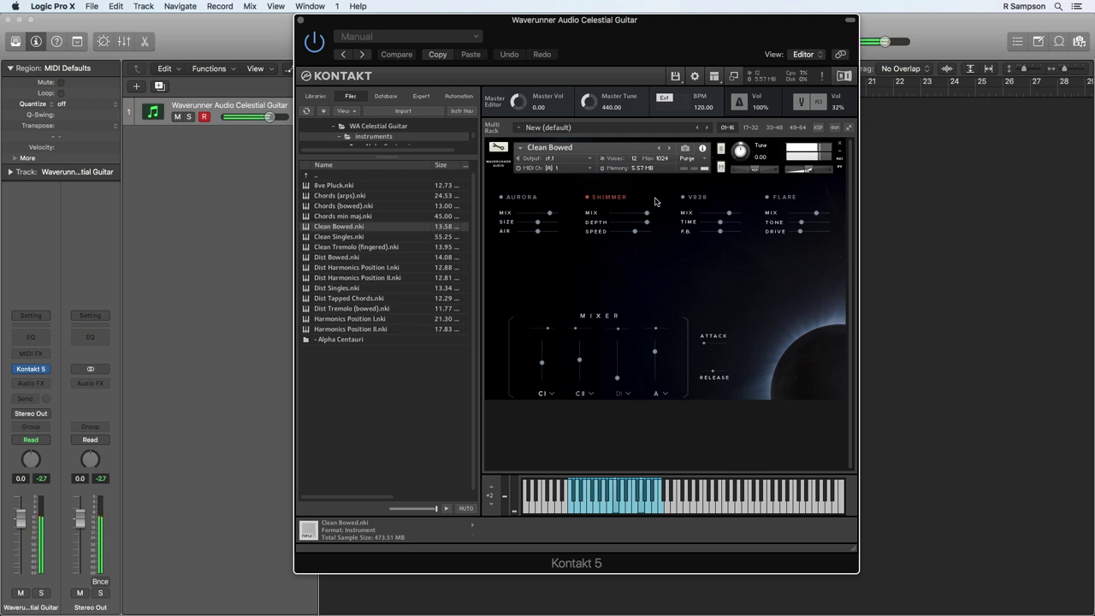
left_click(610, 198)
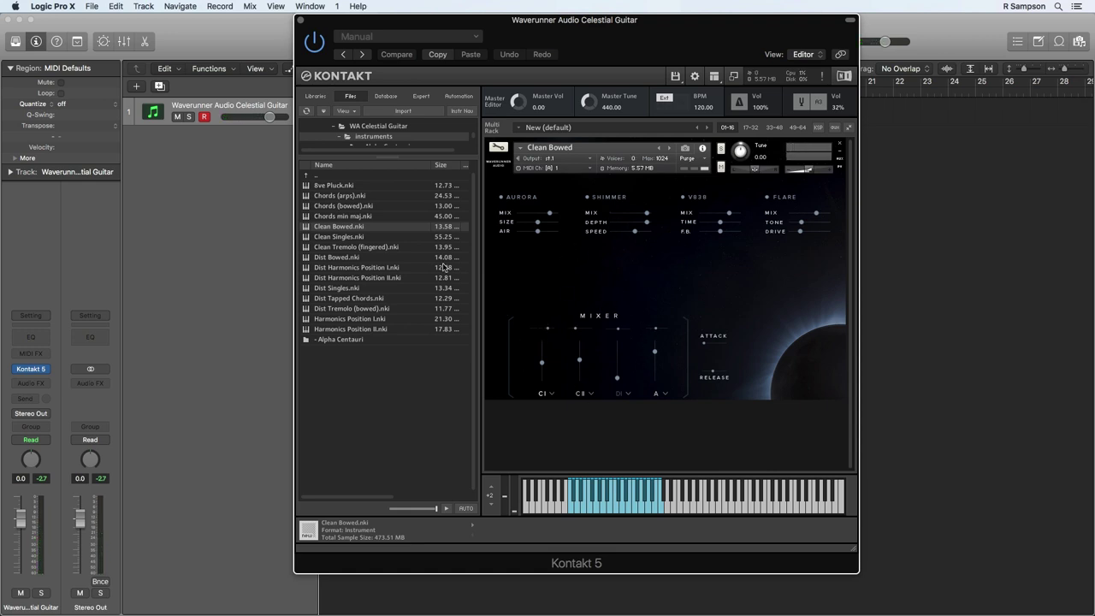
Step: Replace Clean Bowed with Clean Tremolo (fingered), discarding the changes, and switch its mixer from DI to A
left_click_drag(365, 248, 615, 257)
left_click(635, 219)
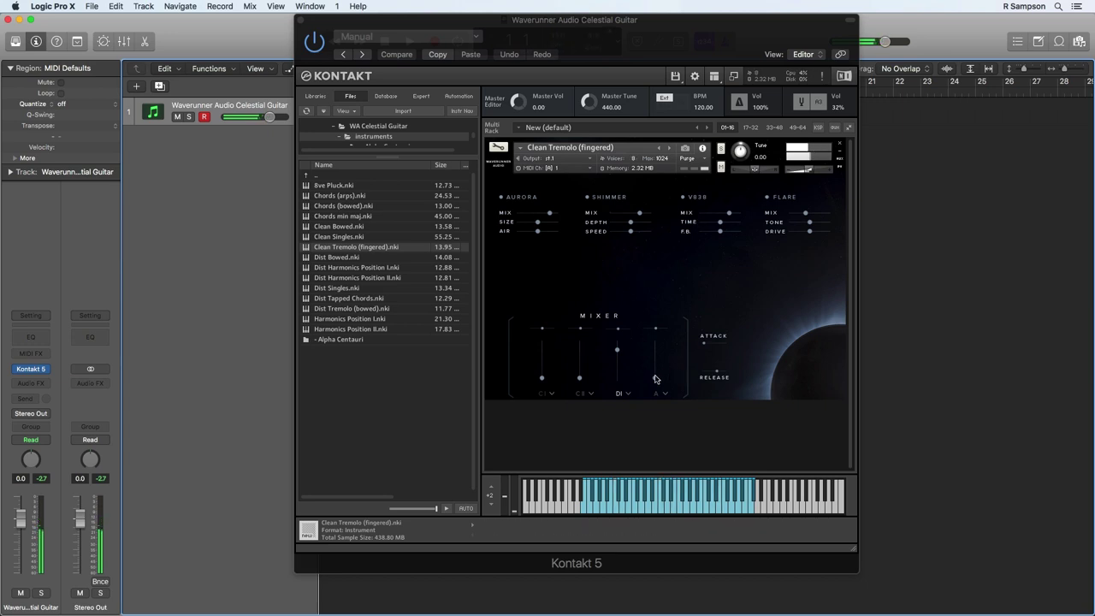
left_click_drag(656, 379, 624, 416)
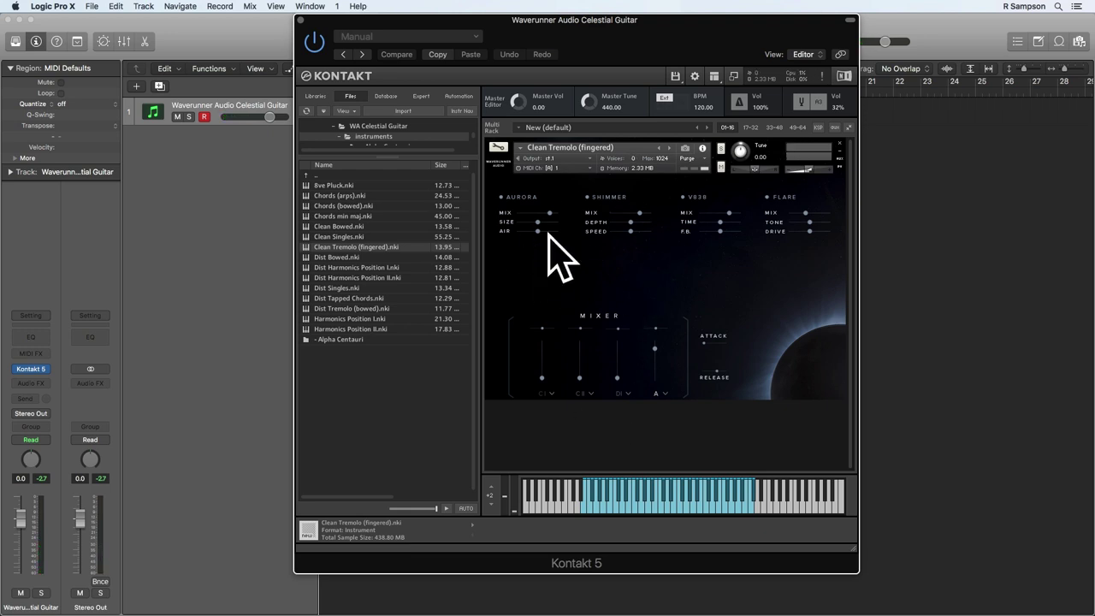
Step: Replace Clean Tremolo (fingered) with the Harmonics Position I instrument, discarding the changes
left_click(371, 318)
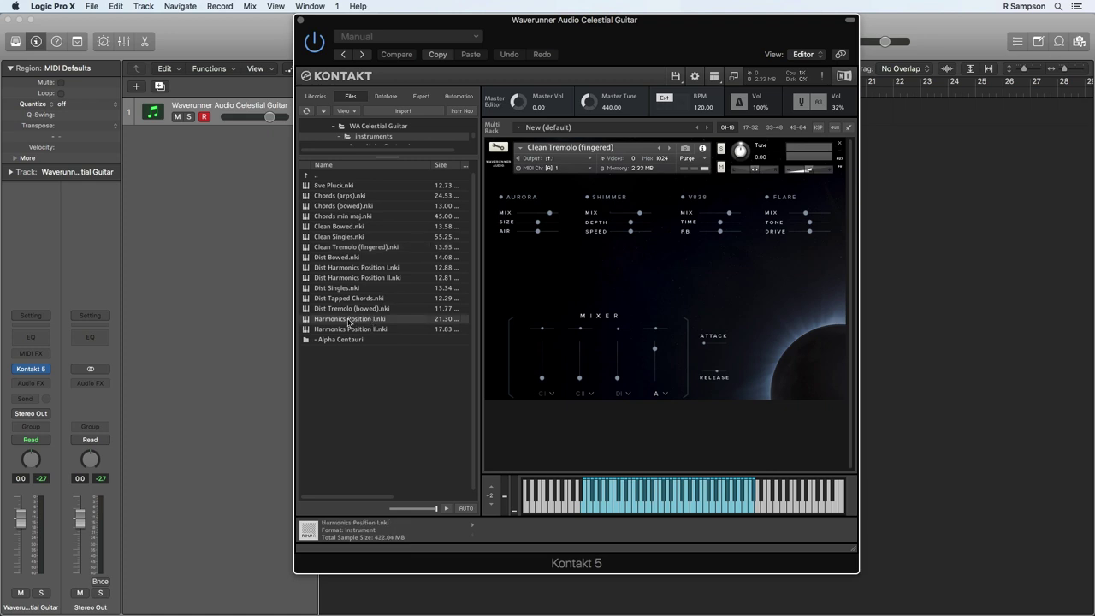
key("Return")
key("Return")
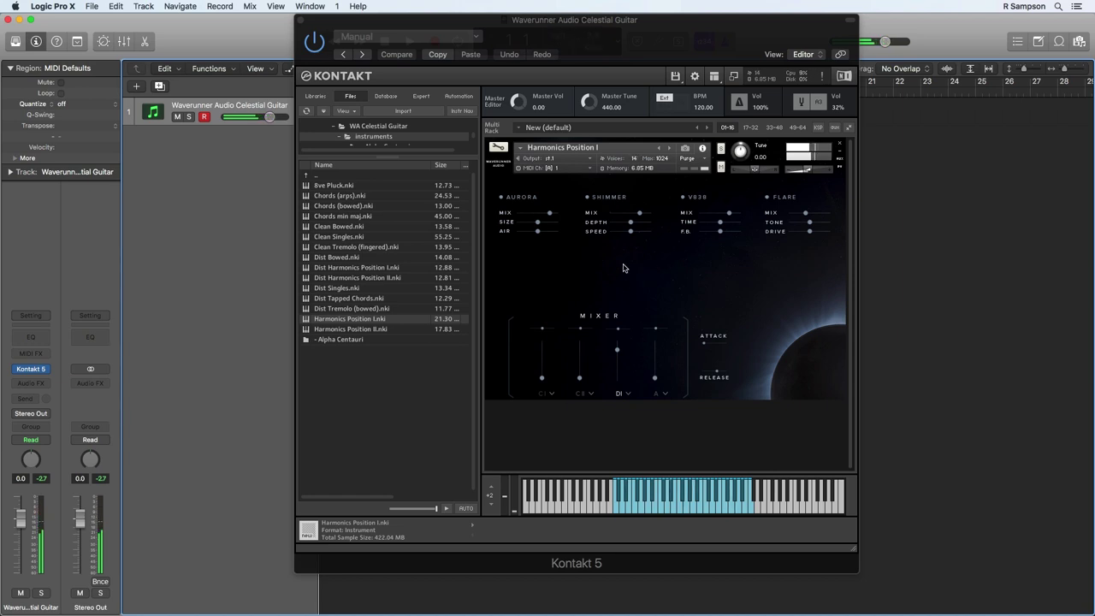
Step: Shorten the Release of Harmonics Position I and switch its mixer from DI to A
left_click(725, 376)
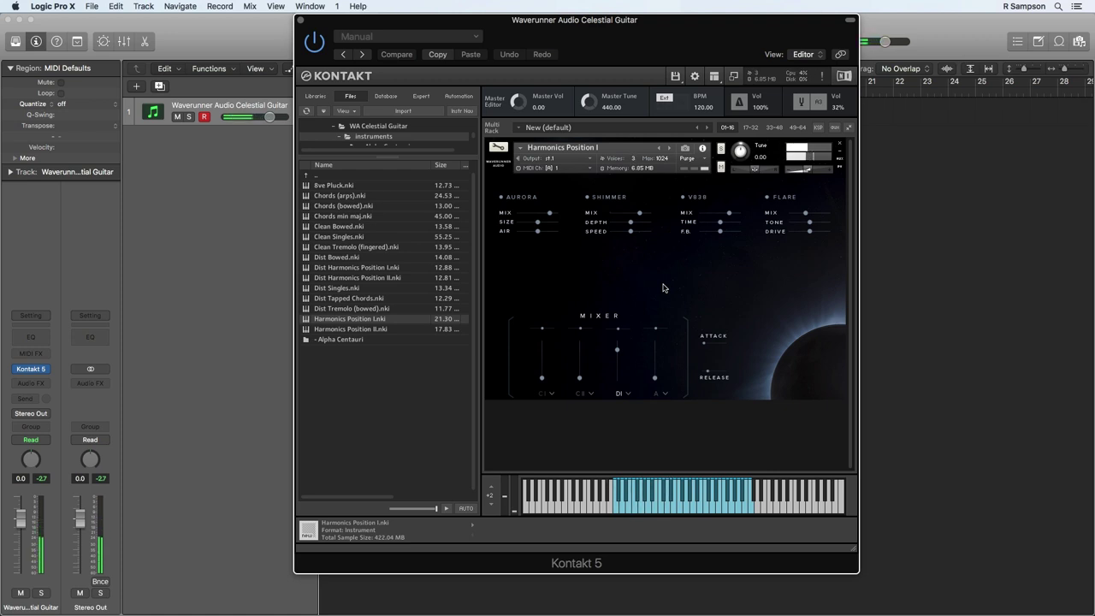
left_click_drag(653, 377, 650, 403)
left_click_drag(725, 372, 669, 376)
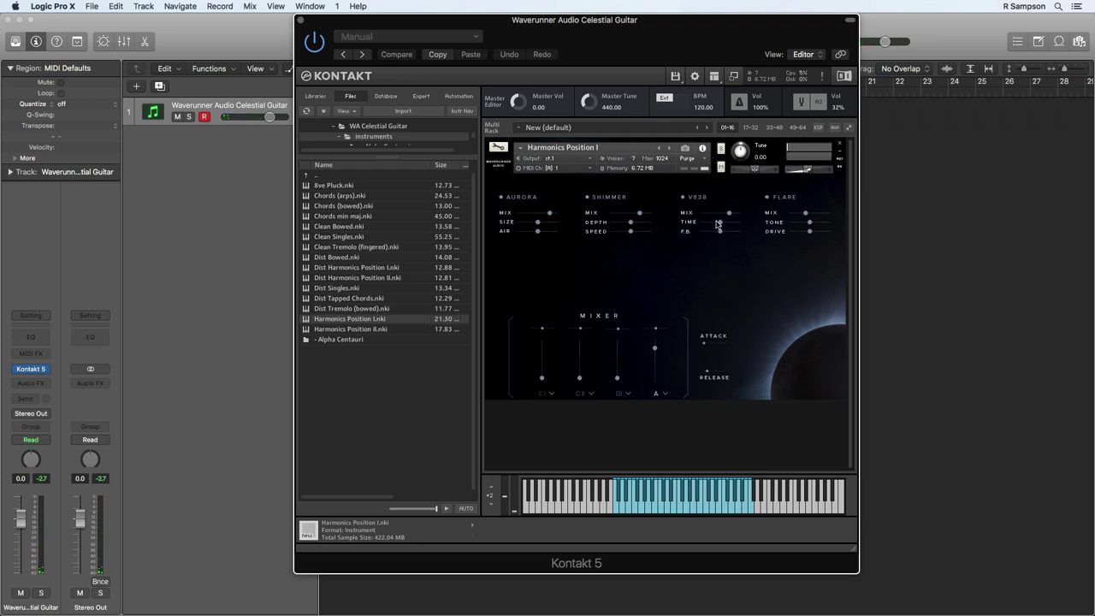
Step: Enable V838 on Harmonics Position I with maximum Mix and minimum Time, and add Flare with a slightly reduced Mix
left_click_drag(718, 223, 655, 248)
left_click_drag(727, 213, 788, 213)
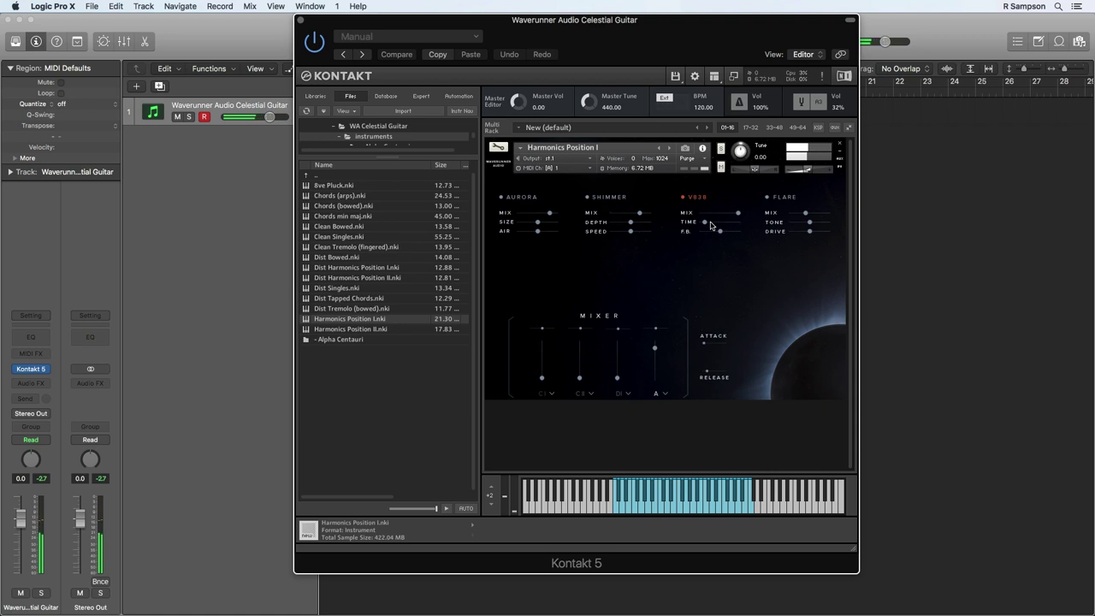
left_click(783, 198)
mouse_move(806, 212)
left_mouse_down()
mouse_move(859, 218)
mouse_move(775, 221)
mouse_move(807, 224)
left_mouse_up()
Step: Blend C II and DI with A in the Harmonics Position I mixer, and turn Flare off
left_click_drag(580, 376, 585, 334)
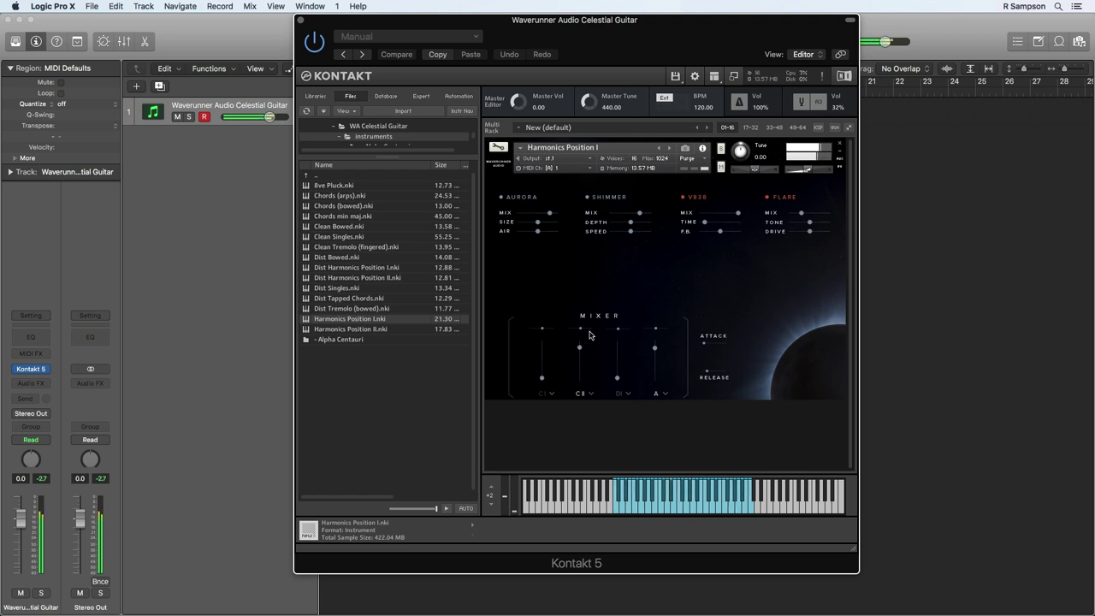
left_click_drag(613, 362, 628, 330)
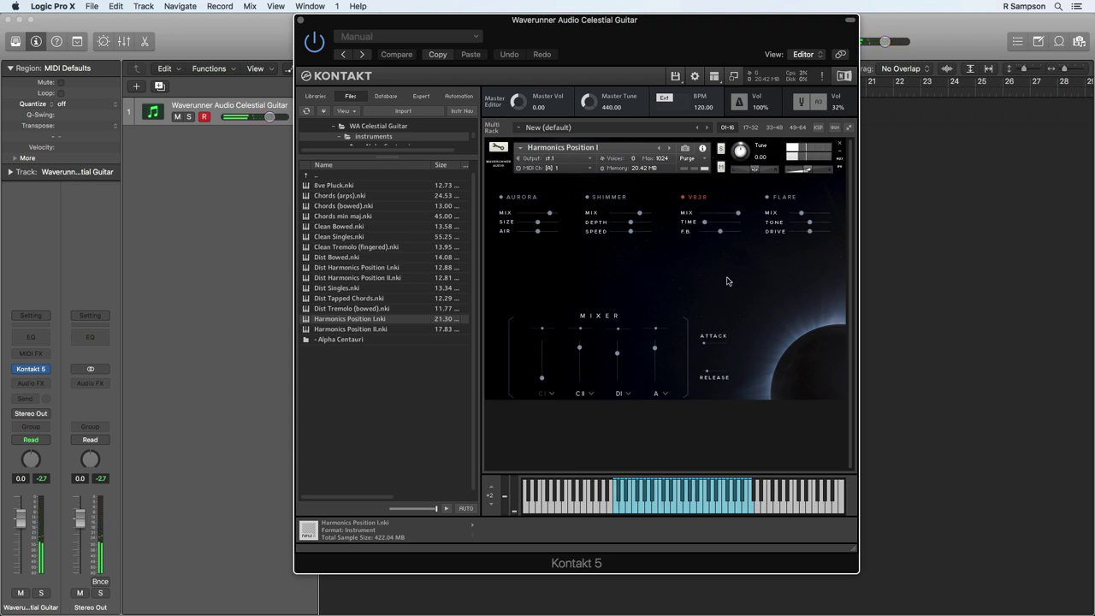
Step: Replace Harmonics Position I with the Harmonics Position II instrument, discarding the changes
left_click(351, 330)
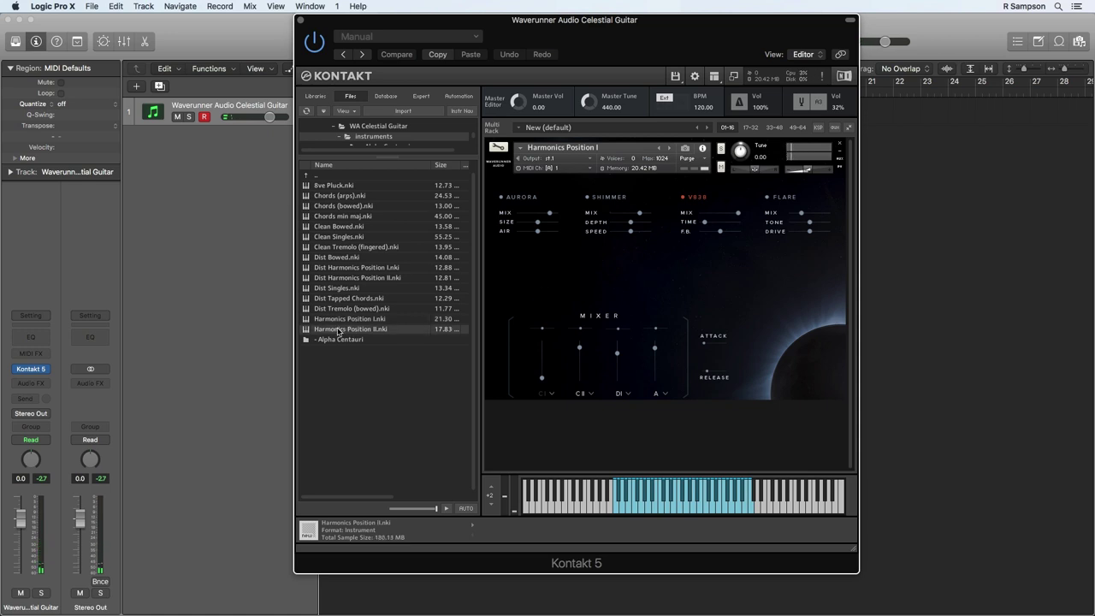
left_click_drag(340, 333, 629, 276)
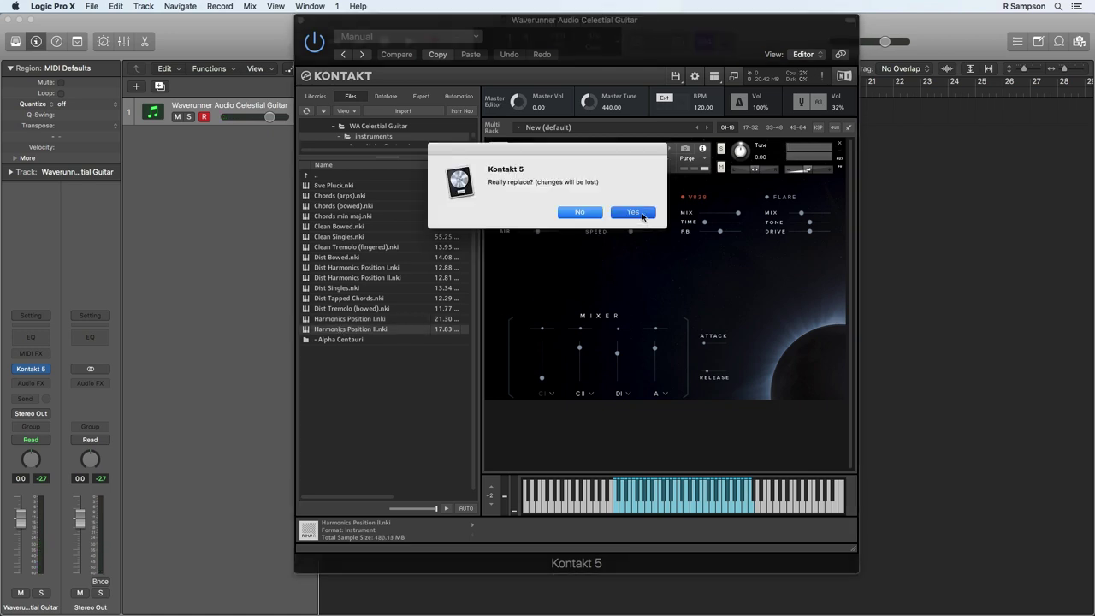
left_click(640, 214)
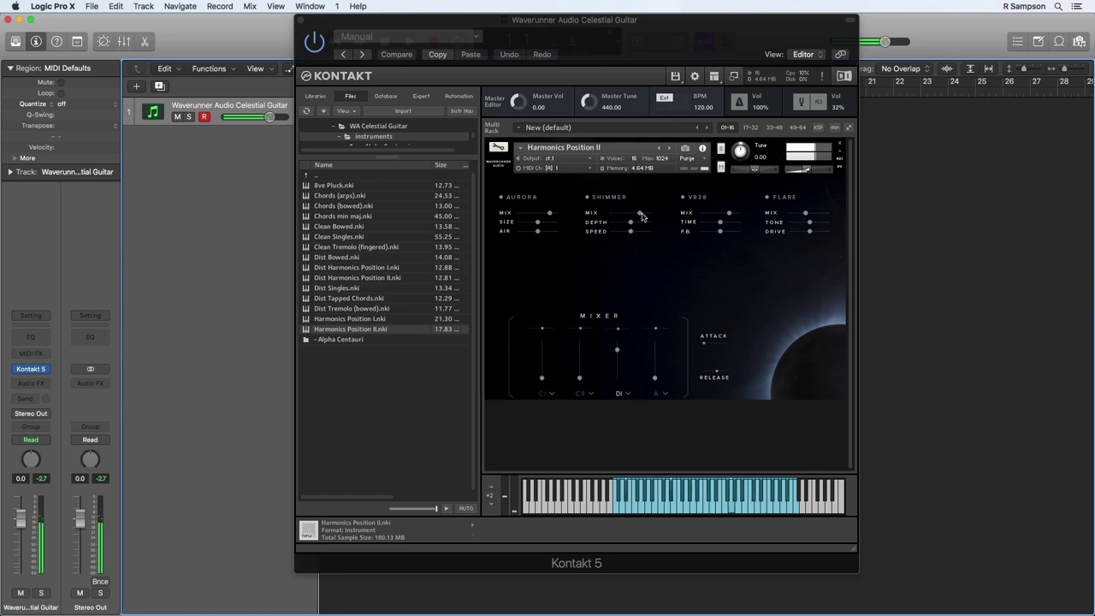
Step: Switch the Harmonics Position II mixer from DI to A, blend in C I, and lower A slightly
left_click_drag(657, 362, 631, 425)
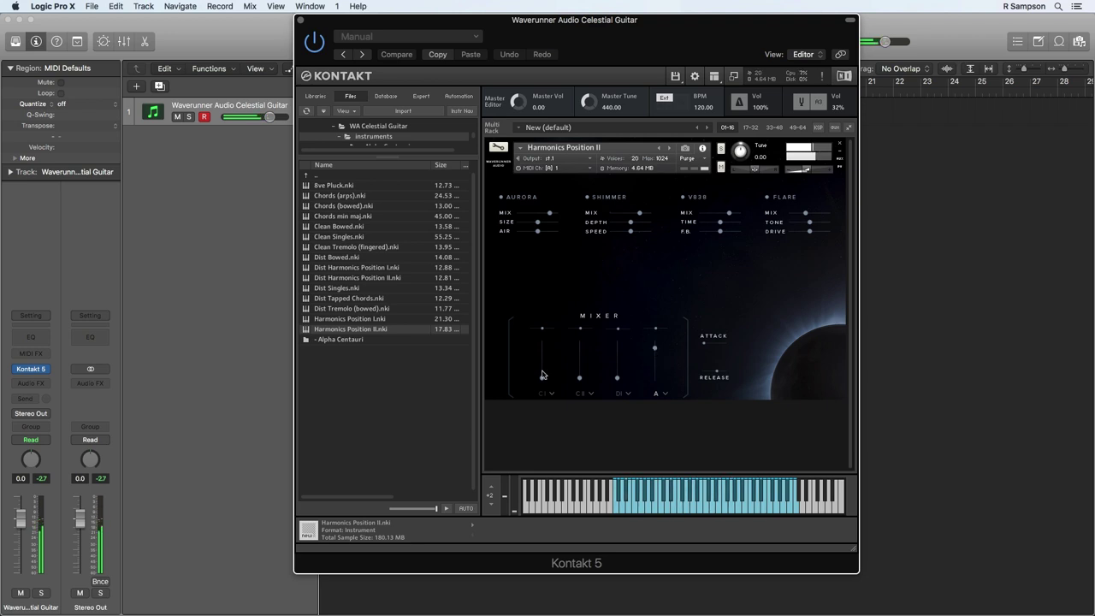
left_click_drag(542, 378, 550, 332)
left_click_drag(654, 356, 654, 363)
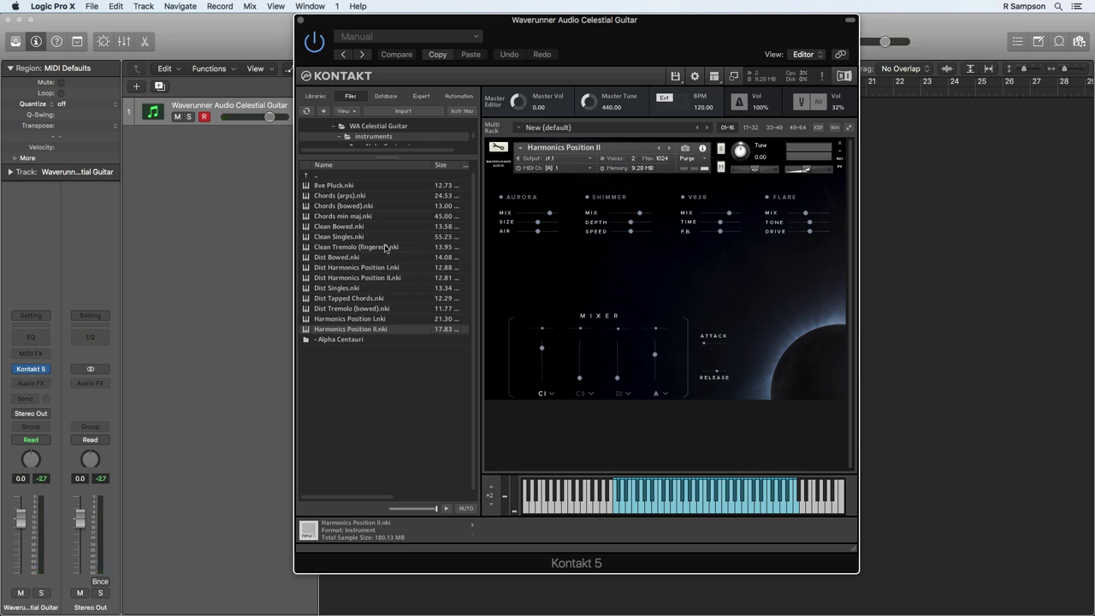
Step: Replace Harmonics Position II with the Dist Harmonics Position I instrument, discarding the changes
left_click(332, 268)
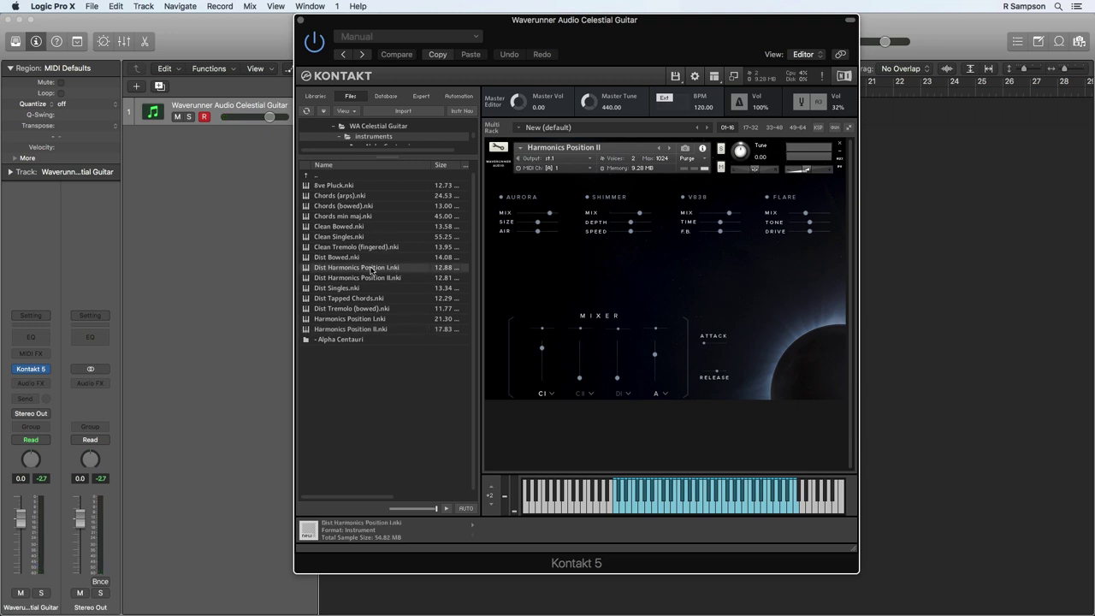
left_click_drag(347, 270, 618, 268)
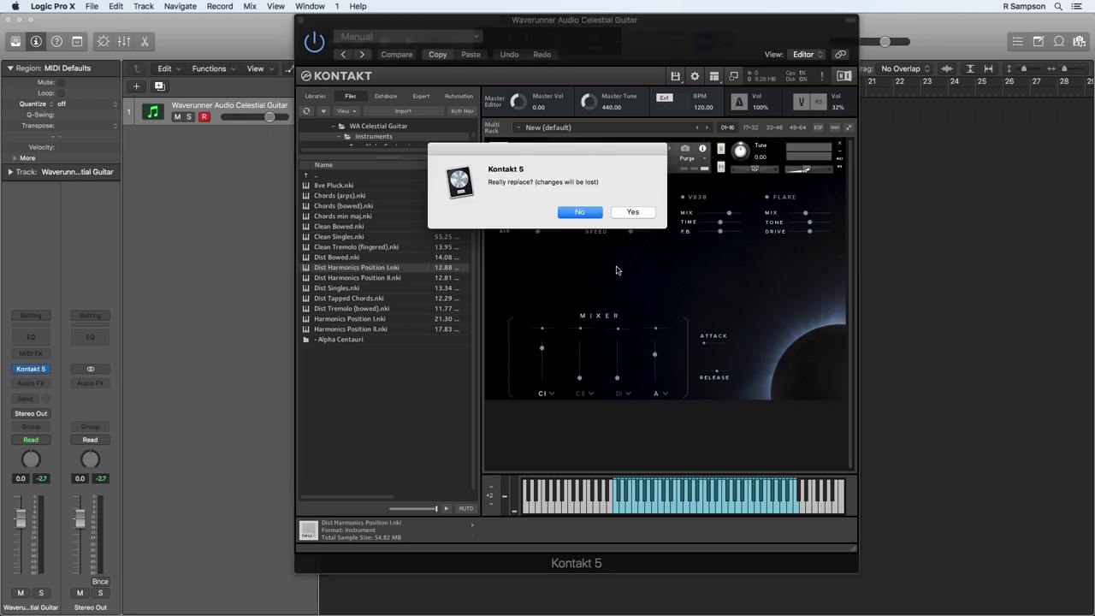
left_click(633, 212)
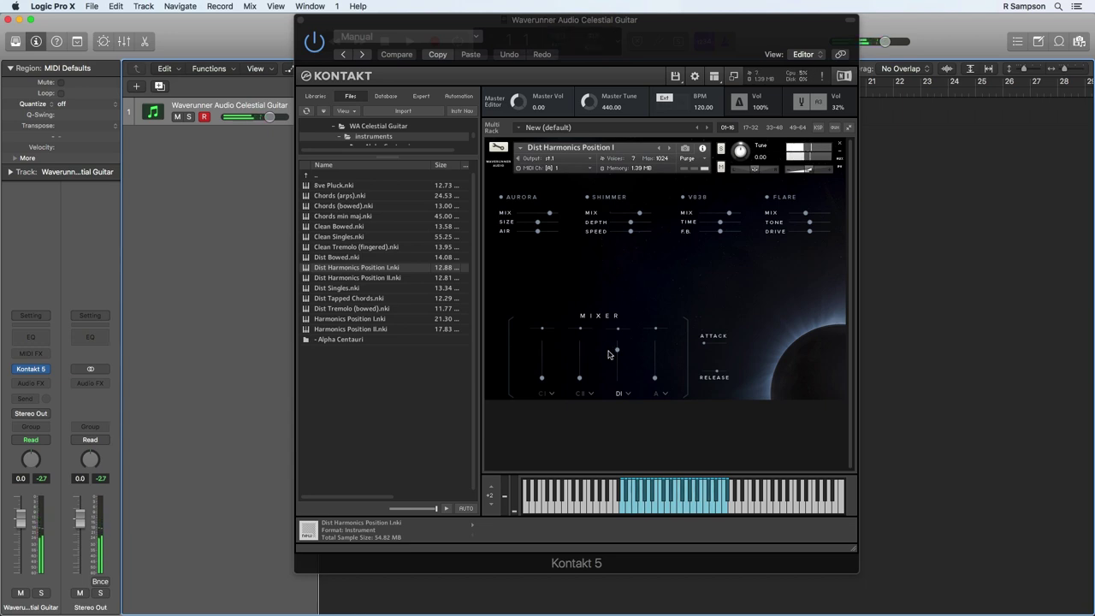
Step: Switch the Dist Harmonics Position I mixer from DI to A, and blend in C I
left_click_drag(658, 377, 626, 454)
mouse_move(858, 613)
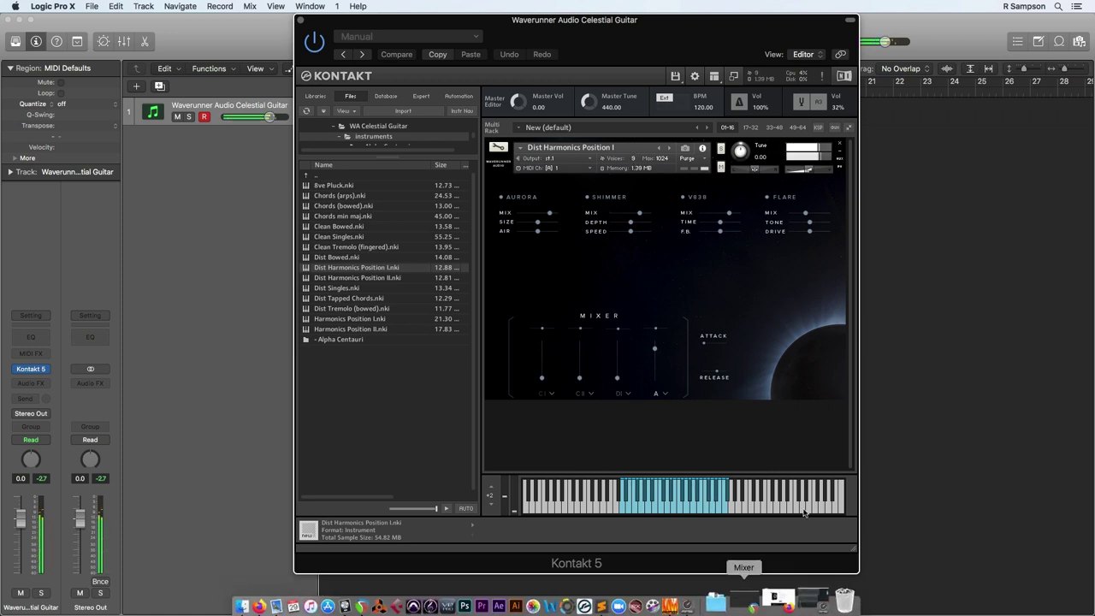
left_click_drag(543, 379, 544, 351)
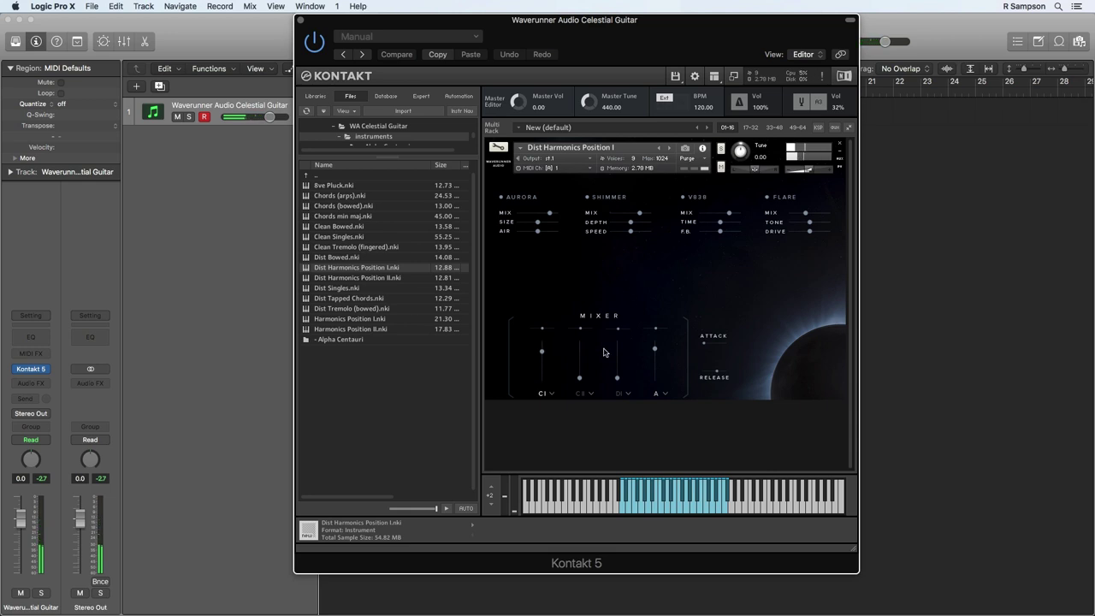
Step: Fade out the A channel of Dist Harmonics Position I, compare C II with C I, and leave C I alone in the mix
left_click_drag(655, 351, 654, 379)
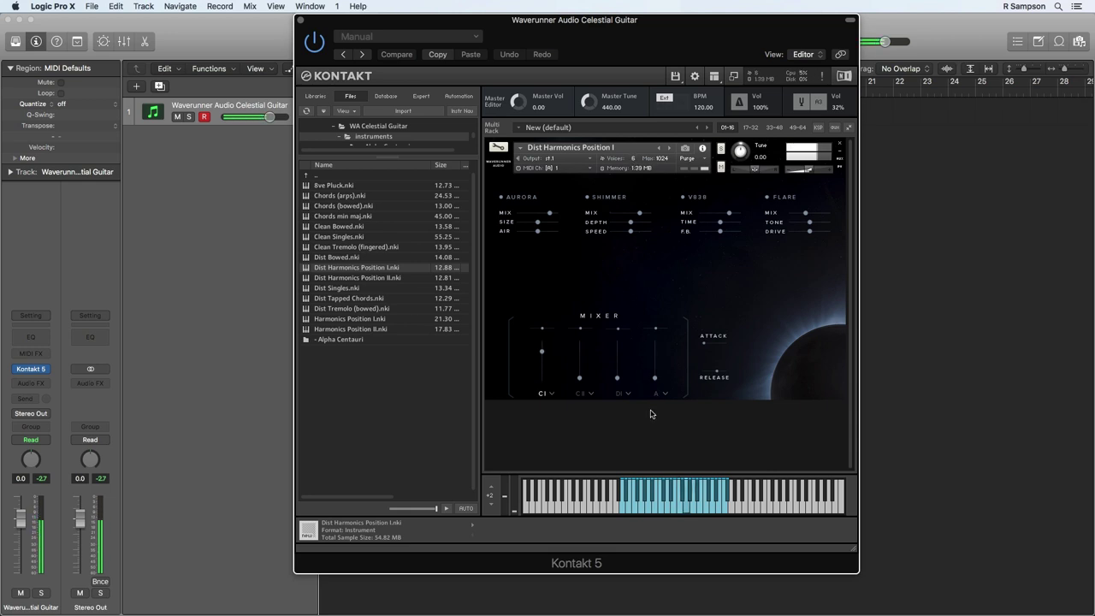
left_click_drag(586, 382, 541, 412)
left_click_drag(542, 377, 580, 379)
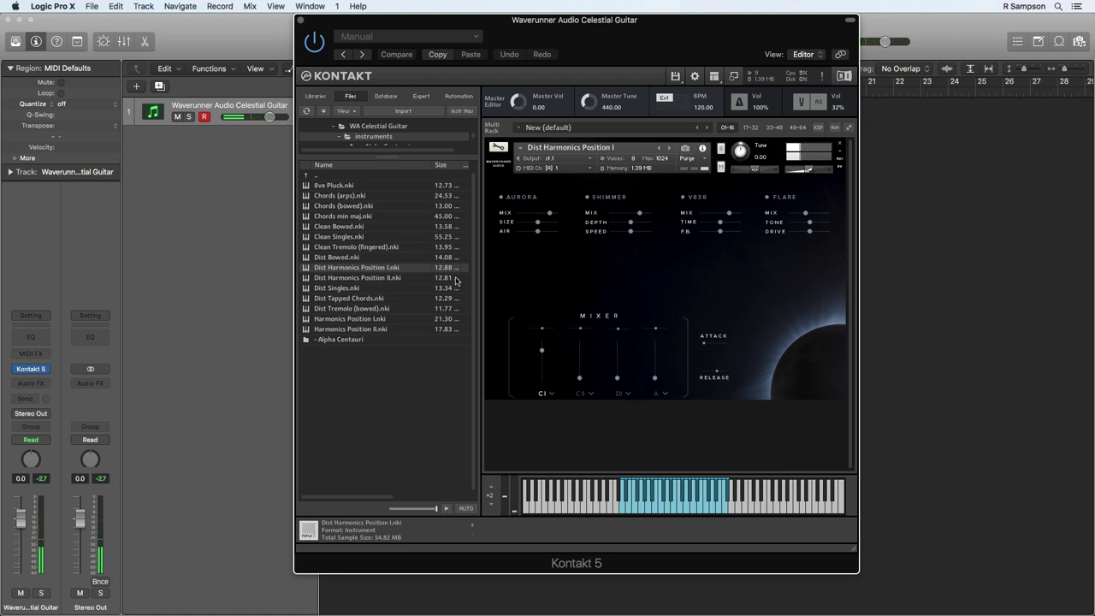
Step: Replace Dist Harmonics Position I with Dist Harmonics Position II, discarding the changes, and switch its mixer from DI to C I
left_click_drag(385, 278, 634, 253)
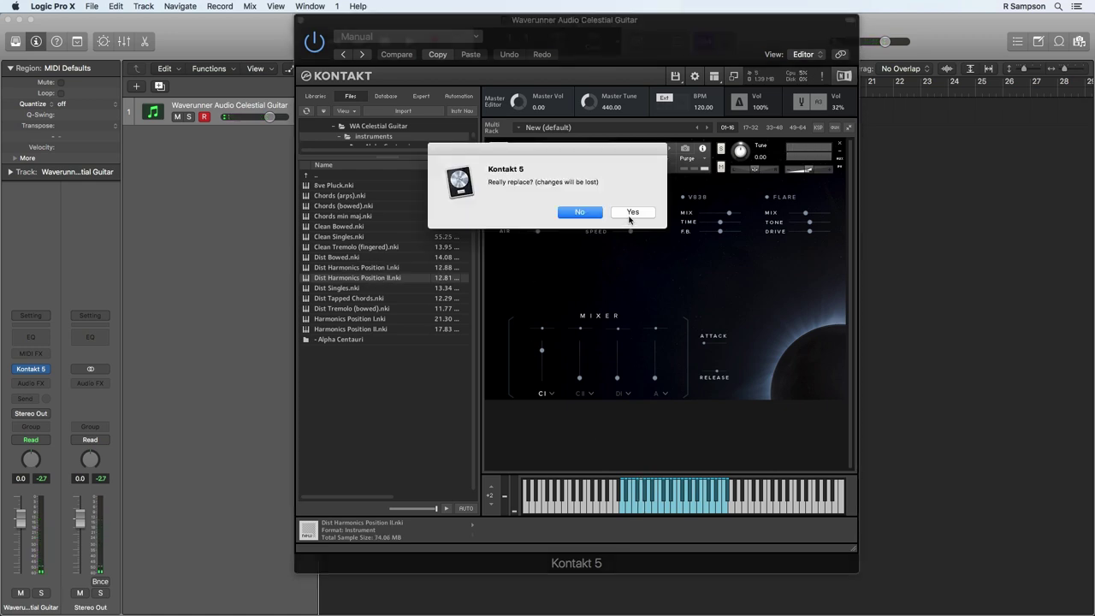
left_click(633, 213)
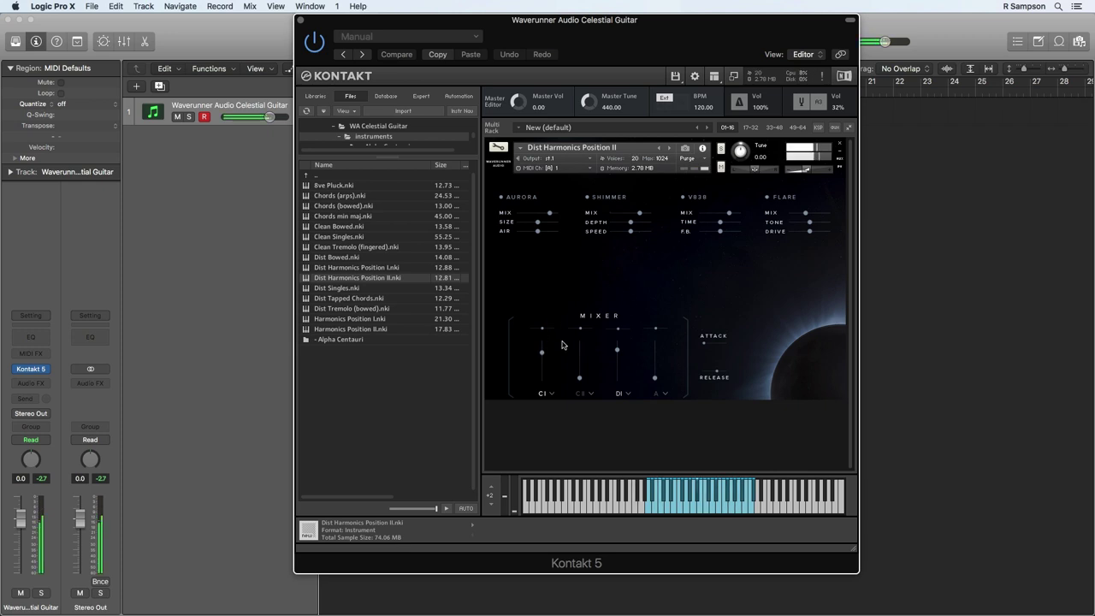
left_click_drag(618, 351, 616, 384)
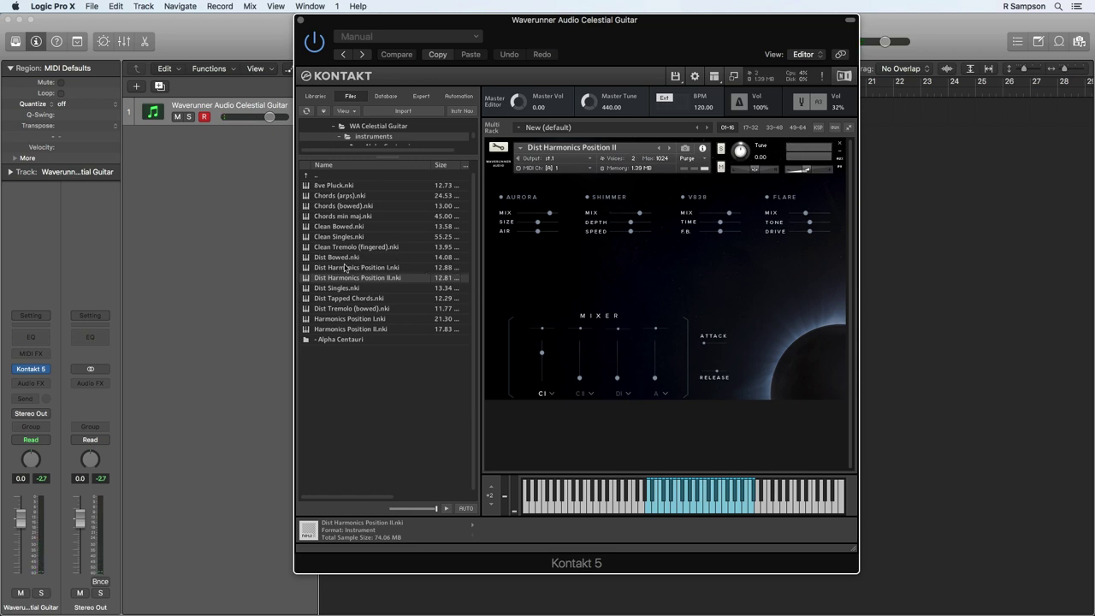
Step: Replace Dist Harmonics Position II with Dist Singles, discarding the changes, and switch its mixer from DI to A
left_click_drag(340, 288, 635, 233)
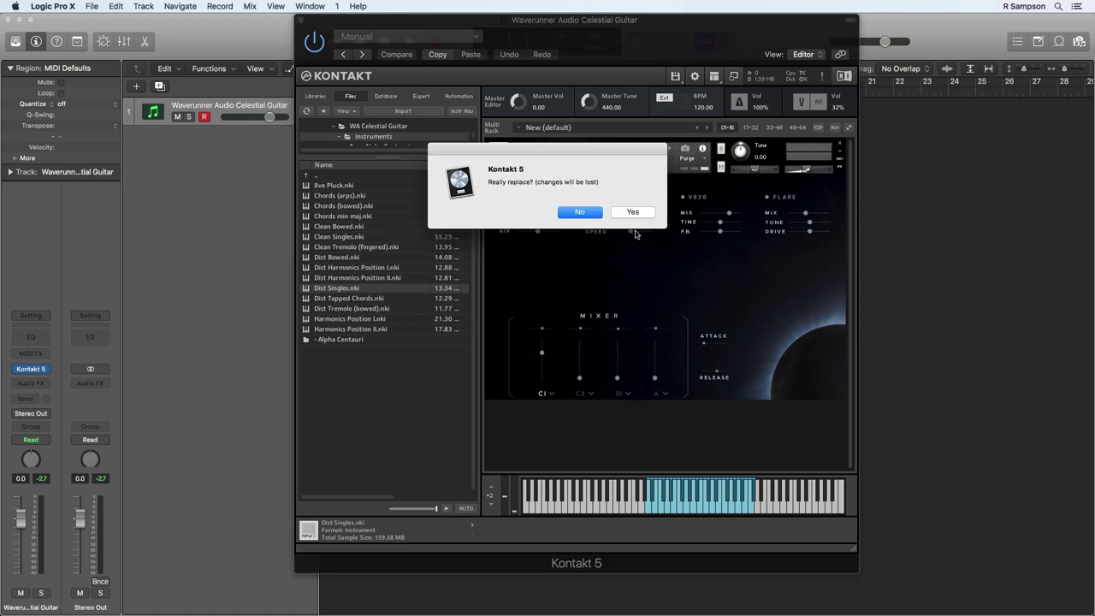
left_click(639, 215)
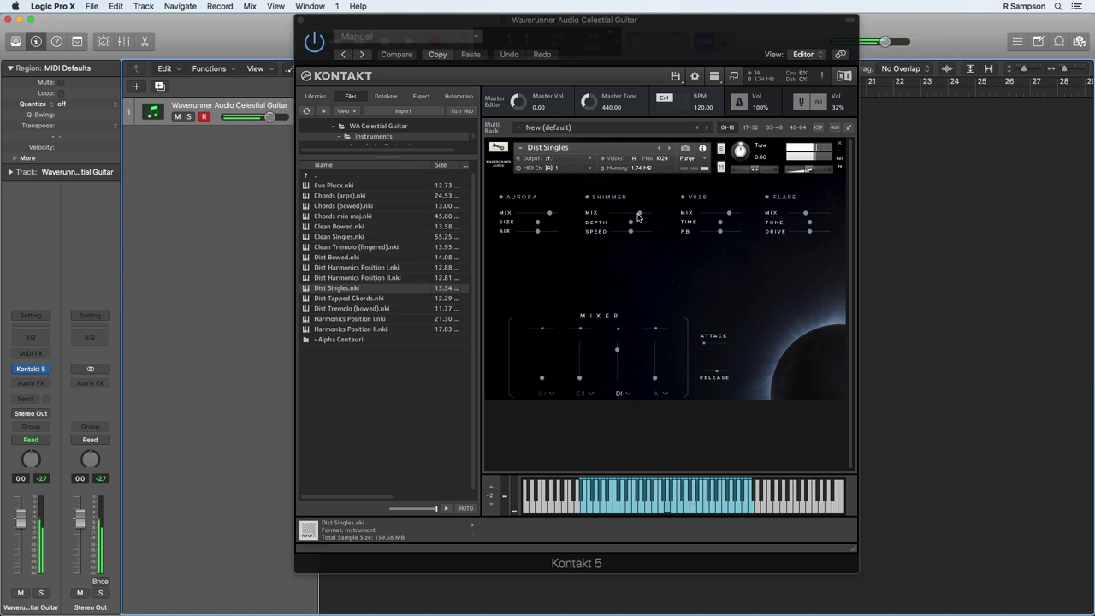
left_click_drag(658, 334, 658, 314)
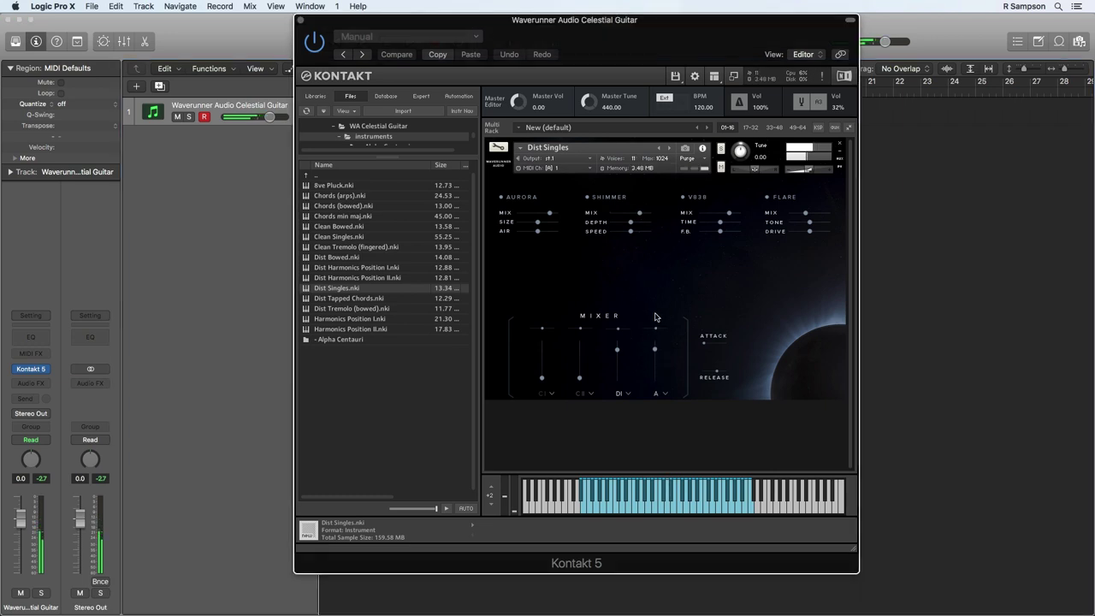
left_click_drag(619, 349, 617, 434)
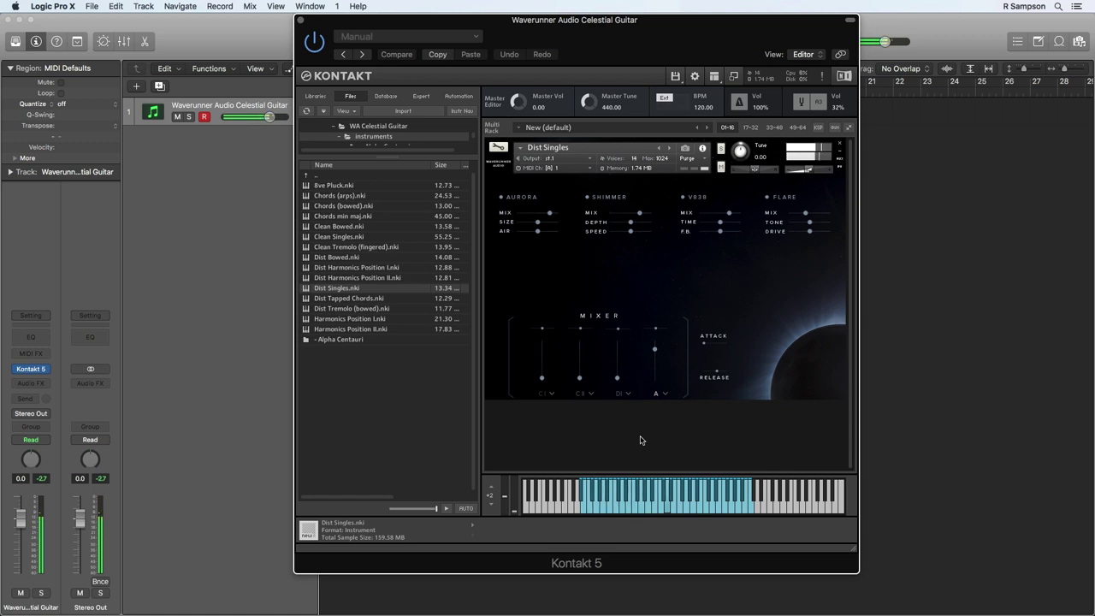
Step: Switch the Dist Singles mixer from A to C II, then blend in C I with the two channels panned slightly apart
left_click_drag(582, 368, 580, 334)
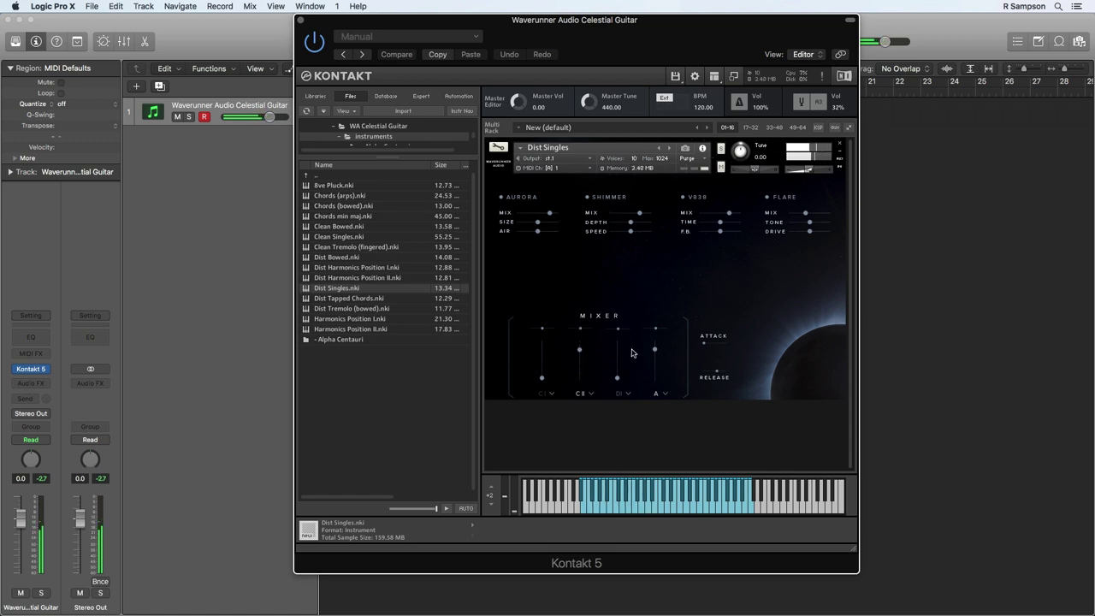
left_click_drag(655, 349, 664, 443)
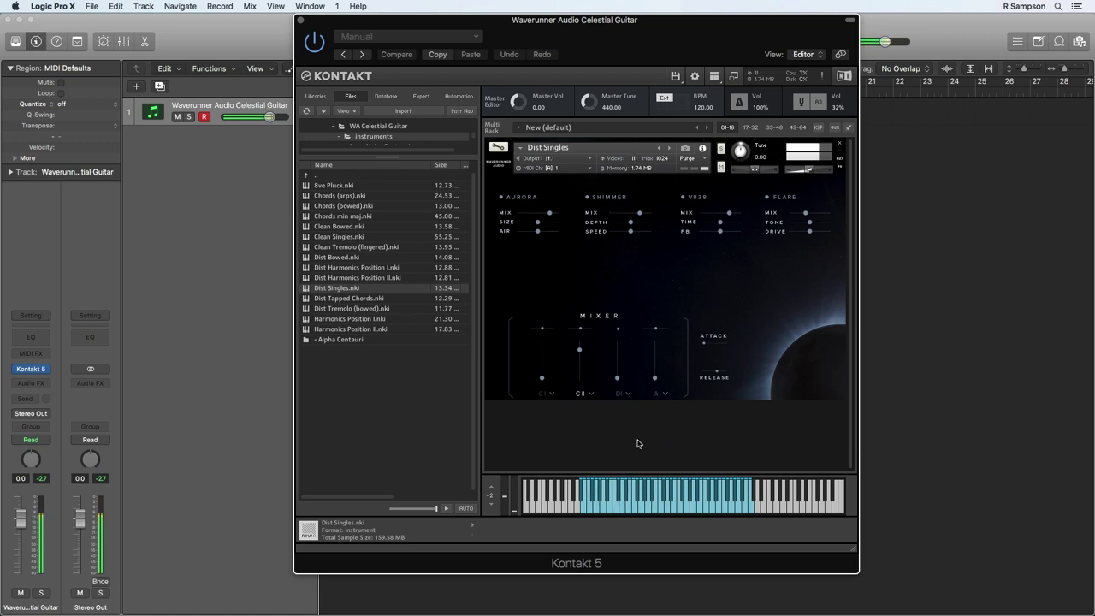
left_click_drag(543, 377, 518, 333)
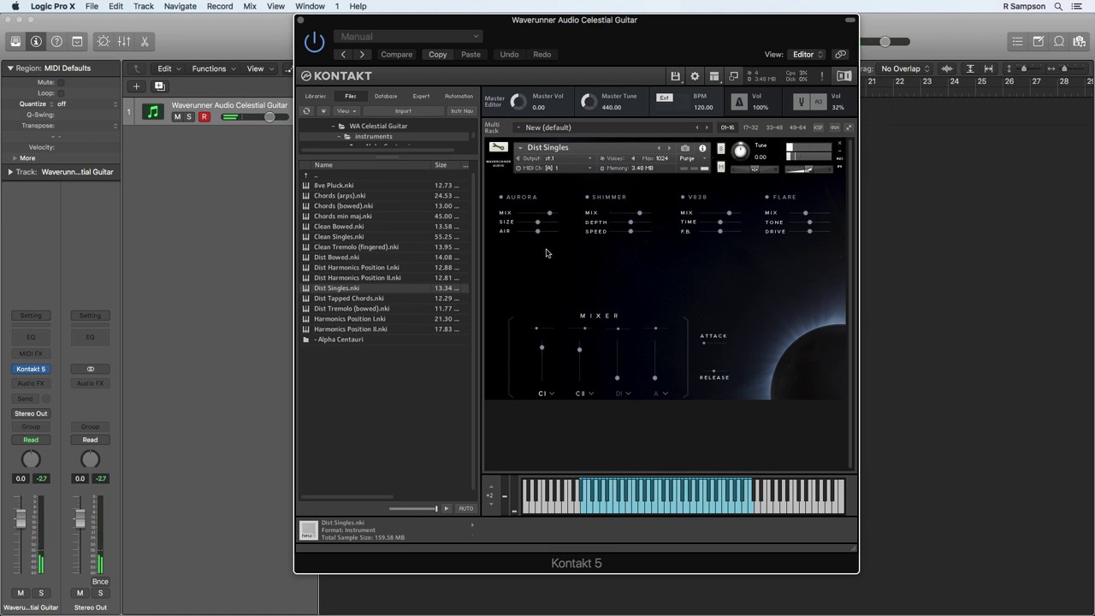
Step: Replace Dist Singles with Dist Tremolo (bowed) and switch its mixer from DI to A
double_click(368, 309)
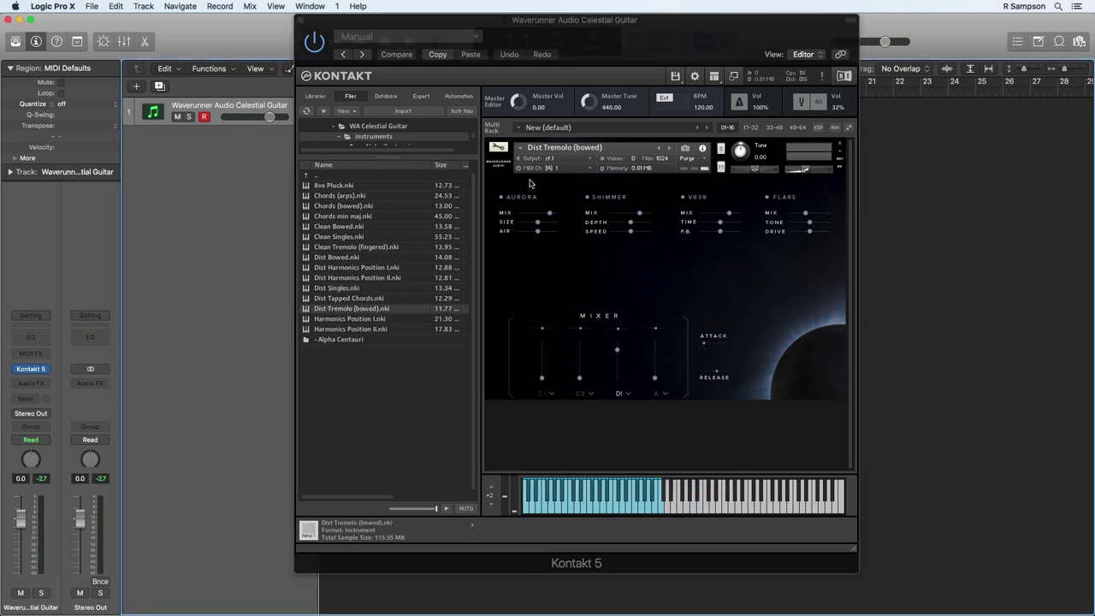
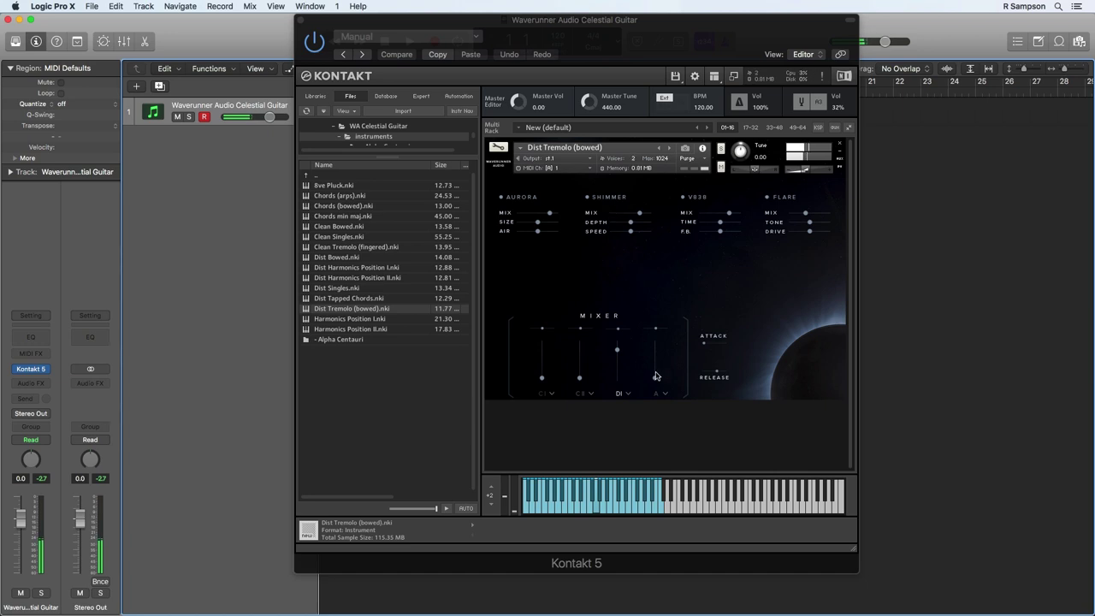
left_click_drag(658, 376, 616, 392)
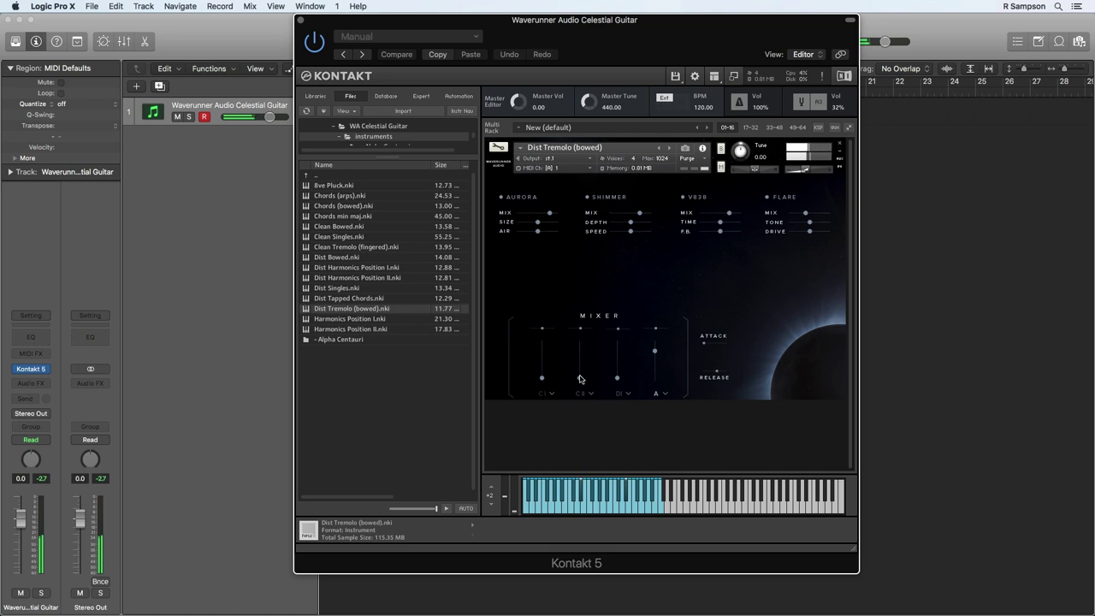
Step: Swap A for C I in the Dist Tremolo (bowed) mixer, then bring in C II, DI and A to blend all four channels
left_click_drag(543, 378, 557, 339)
left_click_drag(654, 357, 655, 392)
left_click_drag(582, 371, 590, 325)
left_click_drag(617, 378, 658, 325)
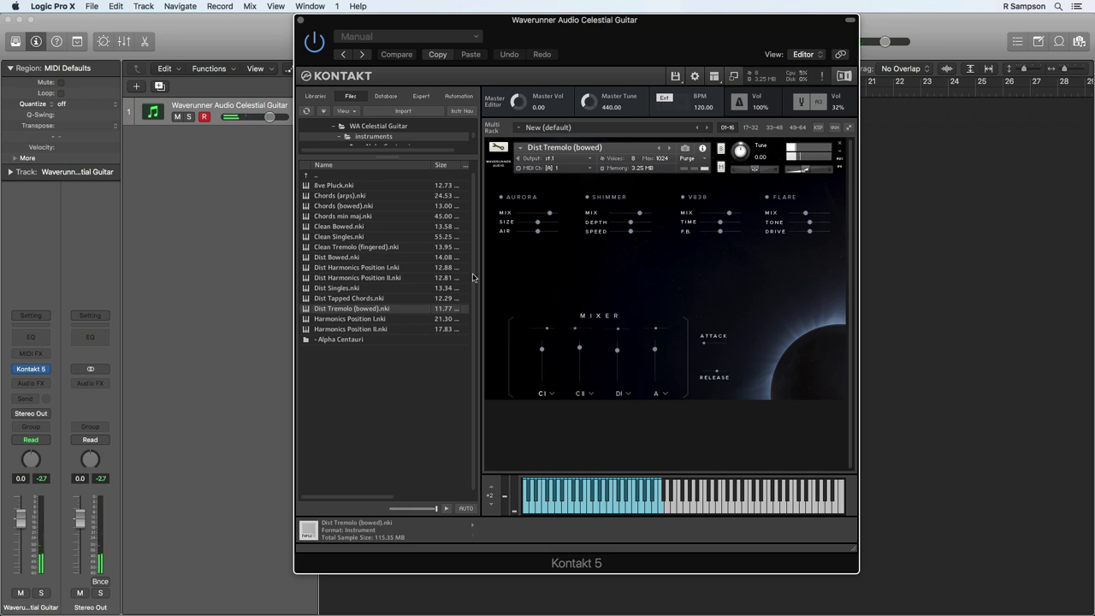
Step: Replace Dist Tremolo (bowed) with Dist Tapped Chords, discarding the changes, and blend A with a slightly lowered DI
left_click_drag(375, 297, 587, 276)
left_click(633, 214)
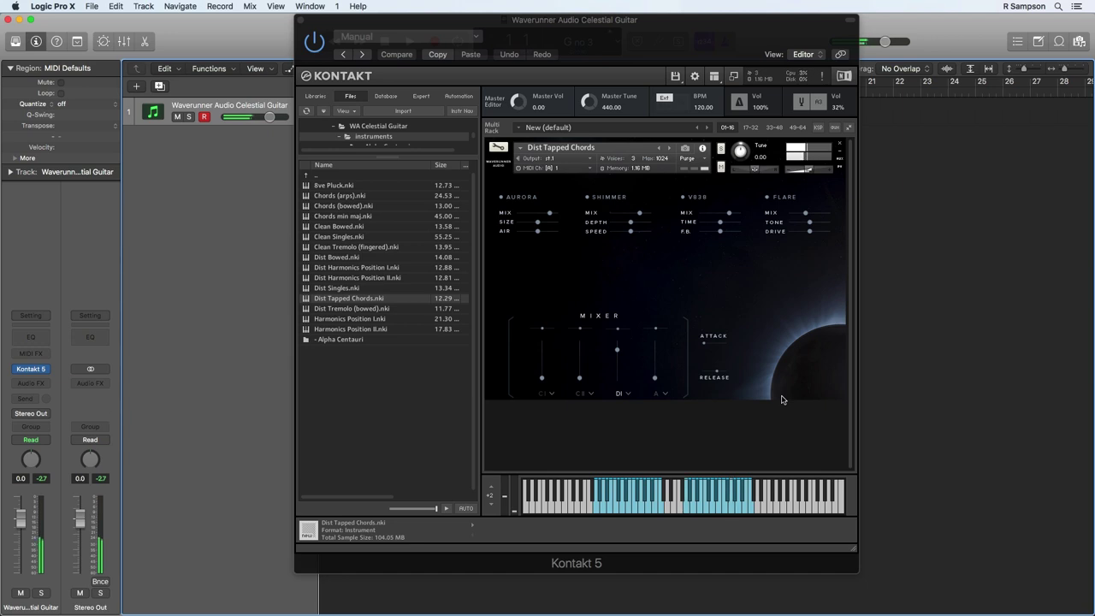
left_click_drag(655, 377, 620, 364)
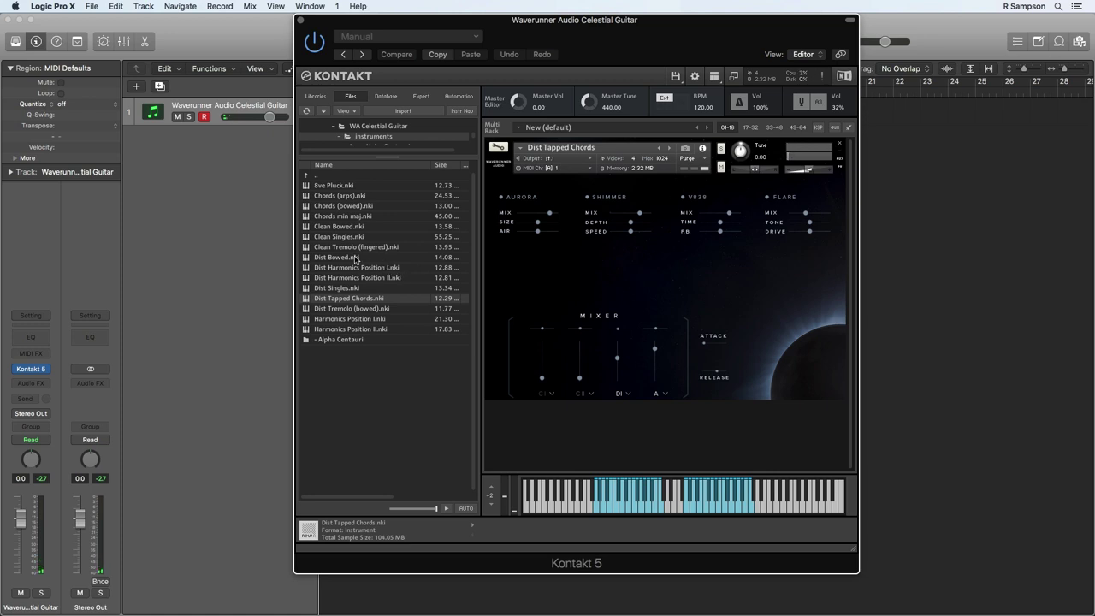
Step: Replace Dist Tapped Chords with Dist Bowed, discarding the changes, and switch its mixer from DI to A
left_click_drag(355, 258, 583, 271)
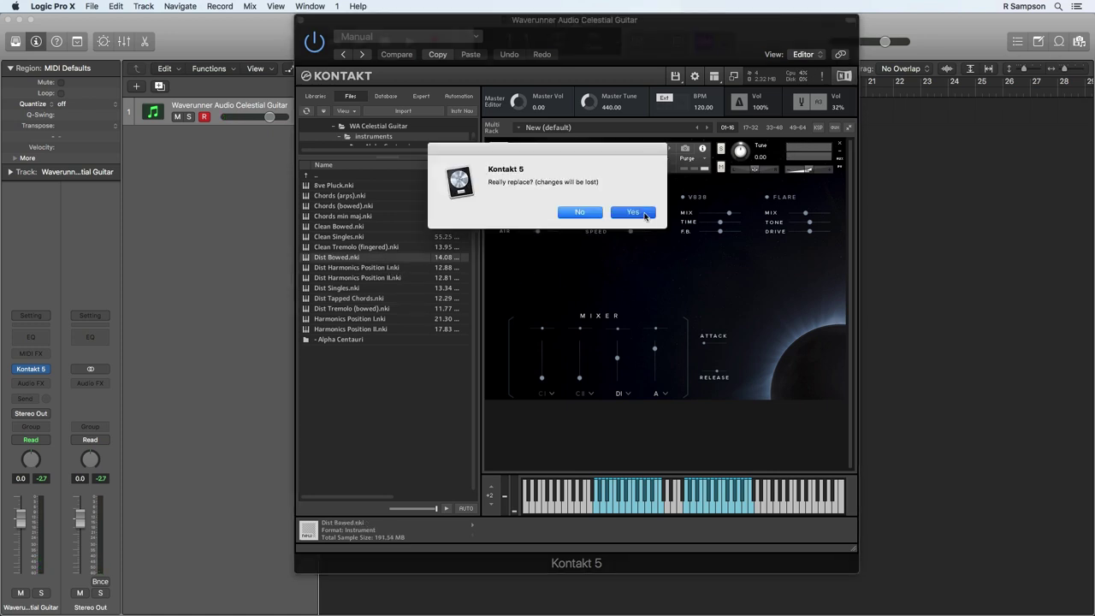
left_click(632, 213)
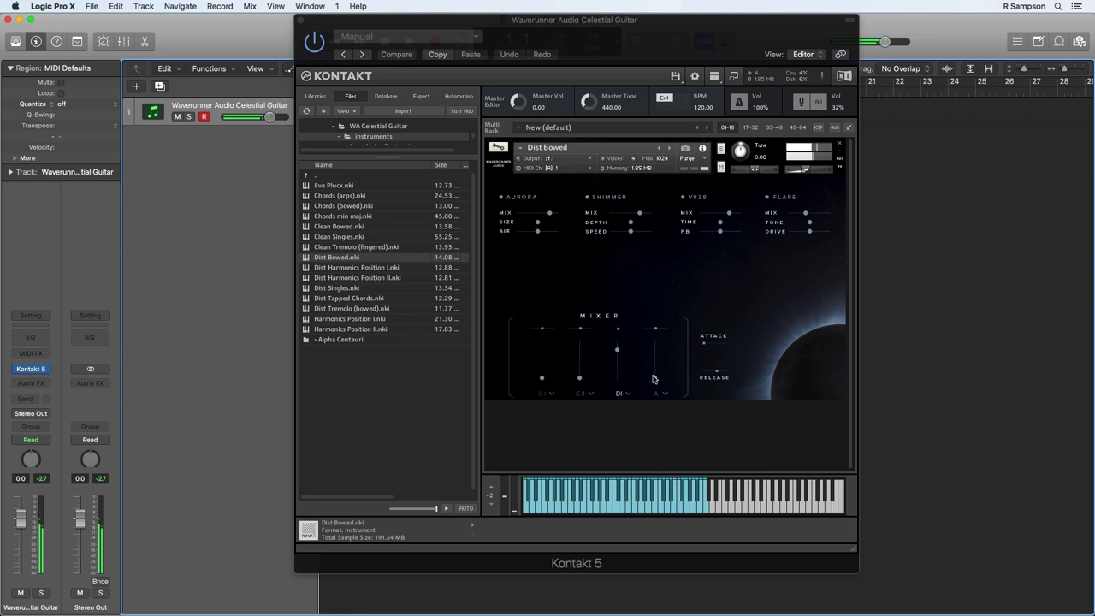
left_click_drag(656, 378, 622, 399)
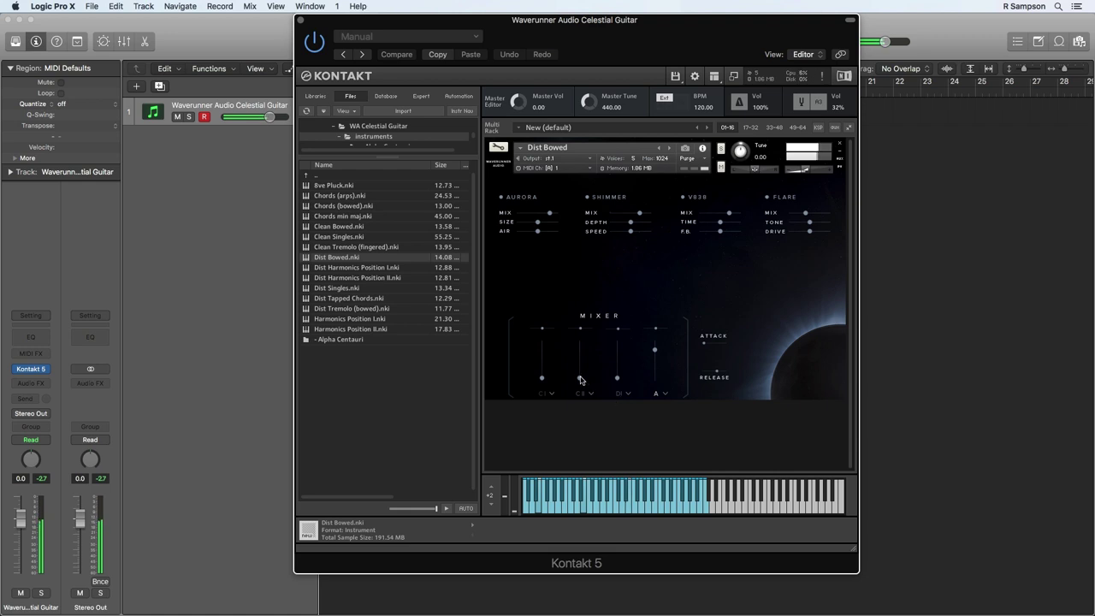
Step: Bring up C II in the Dist Bowed mixer with A nearly faded out, then swap C II for C I
left_click_drag(582, 378, 583, 341)
left_click_drag(655, 353, 659, 392)
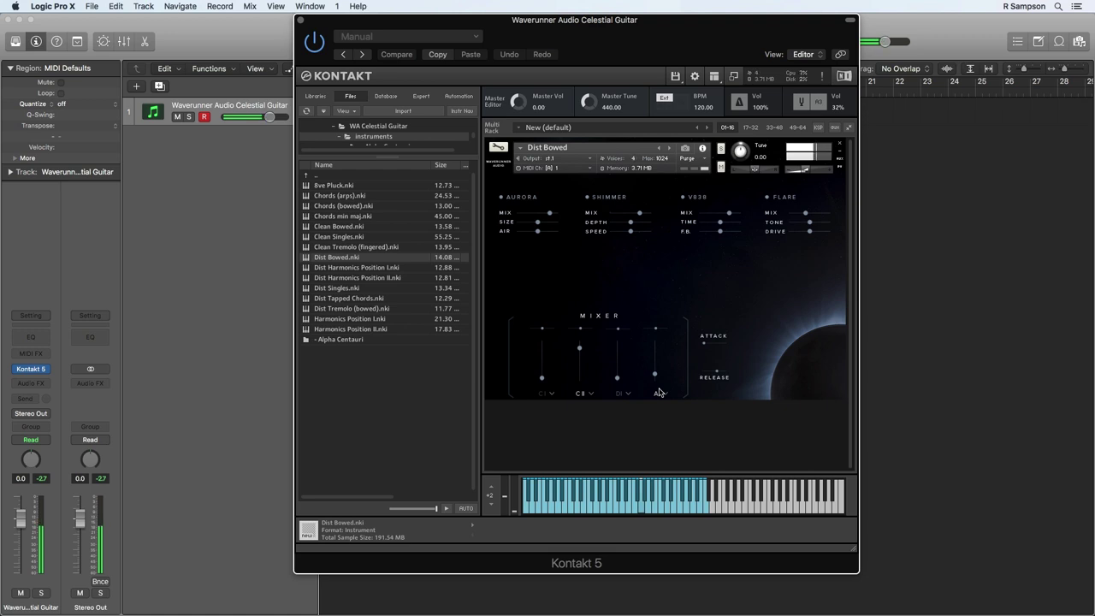
left_click_drag(541, 377, 584, 397)
Step: Blend DI into the Dist Bowed mix and balance it by lowering C I slightly and raising A
left_click_drag(618, 378, 618, 350)
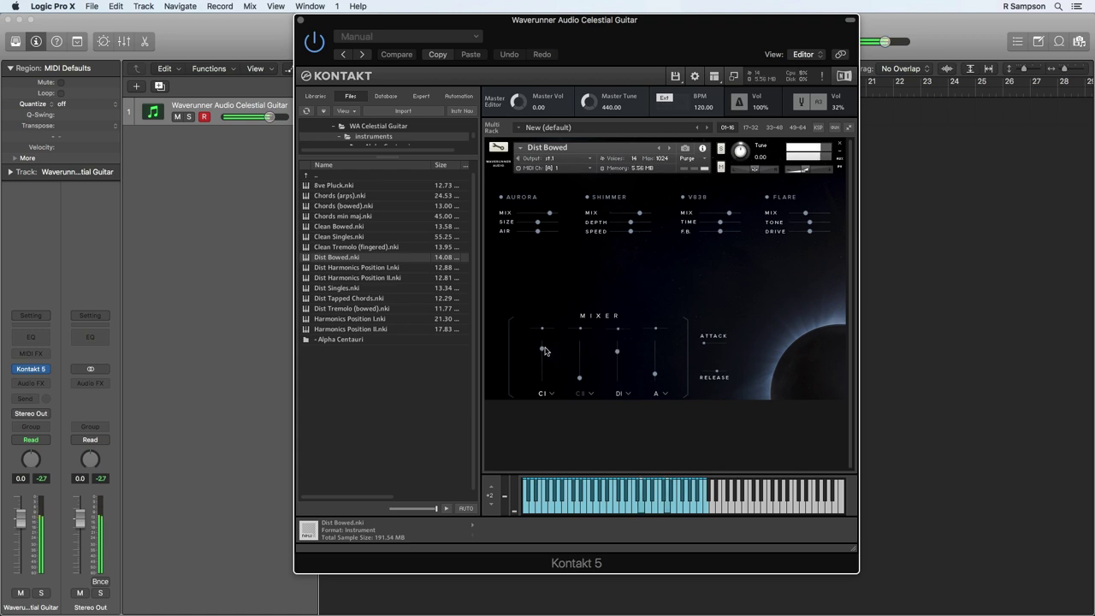
left_click_drag(542, 348, 545, 357)
left_click_drag(655, 371, 655, 353)
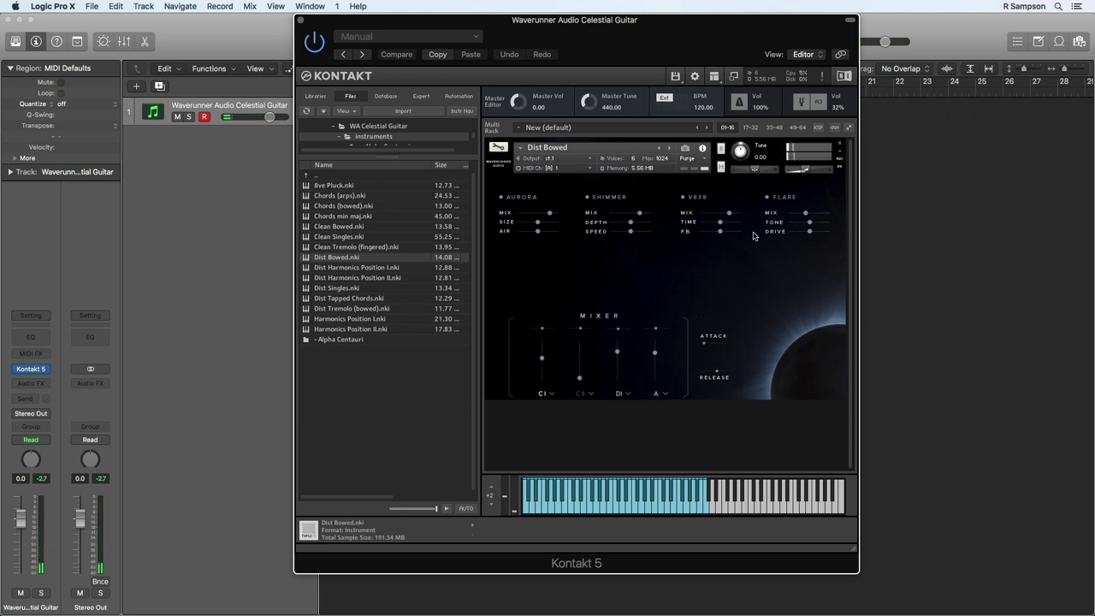
Step: Open the Singles folder inside Alpha Centauri and replace Dist Bowed with Cosmic Drips, discarding the changes
double_click(334, 342)
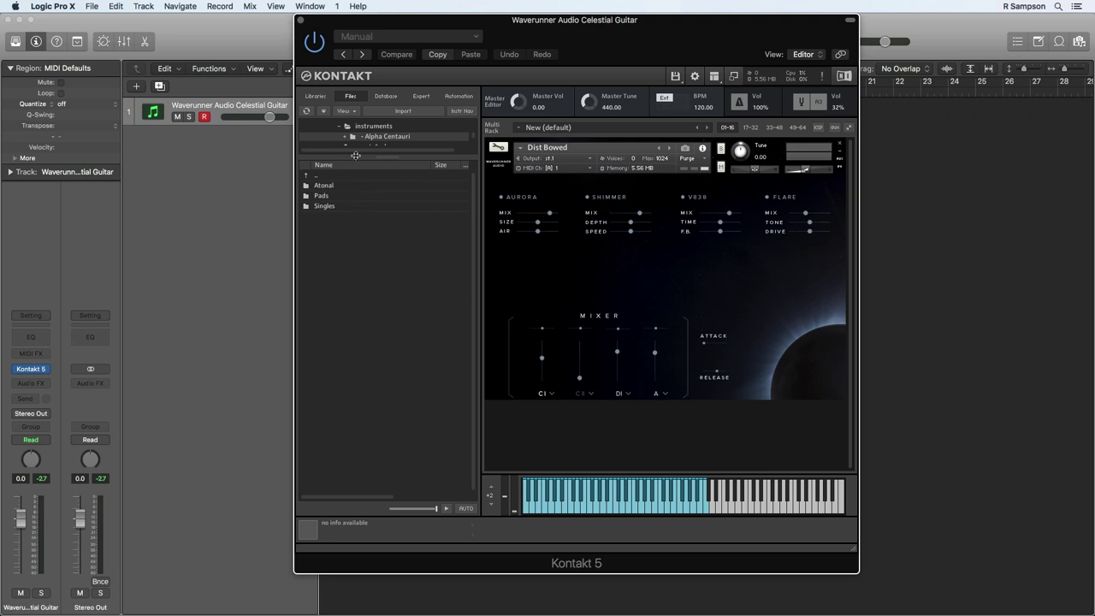
double_click(328, 206)
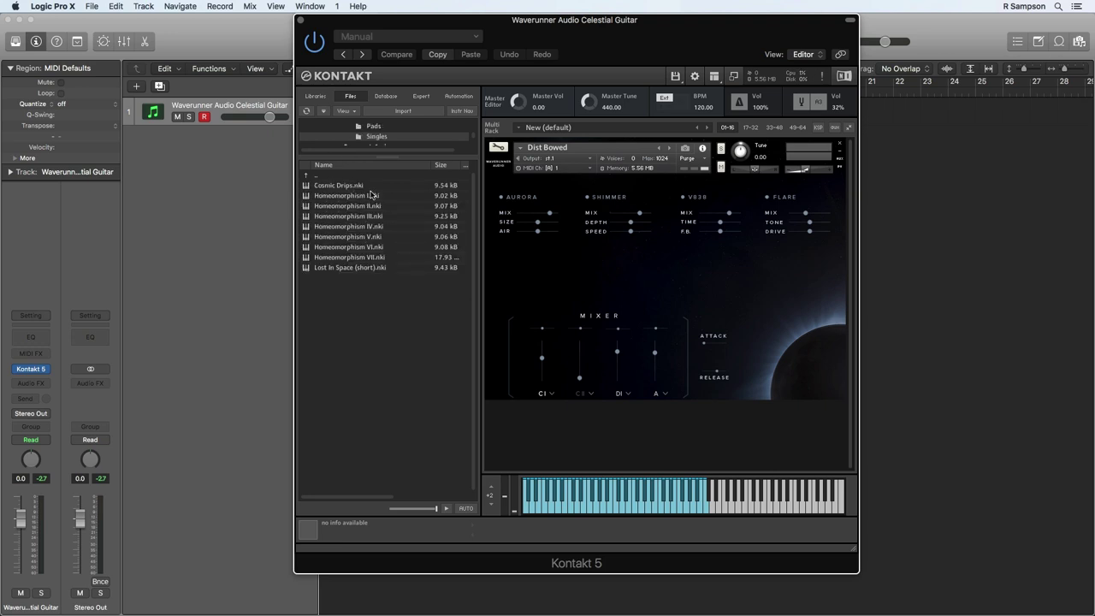
left_click(339, 186)
left_click_drag(339, 186, 633, 272)
left_click(633, 213)
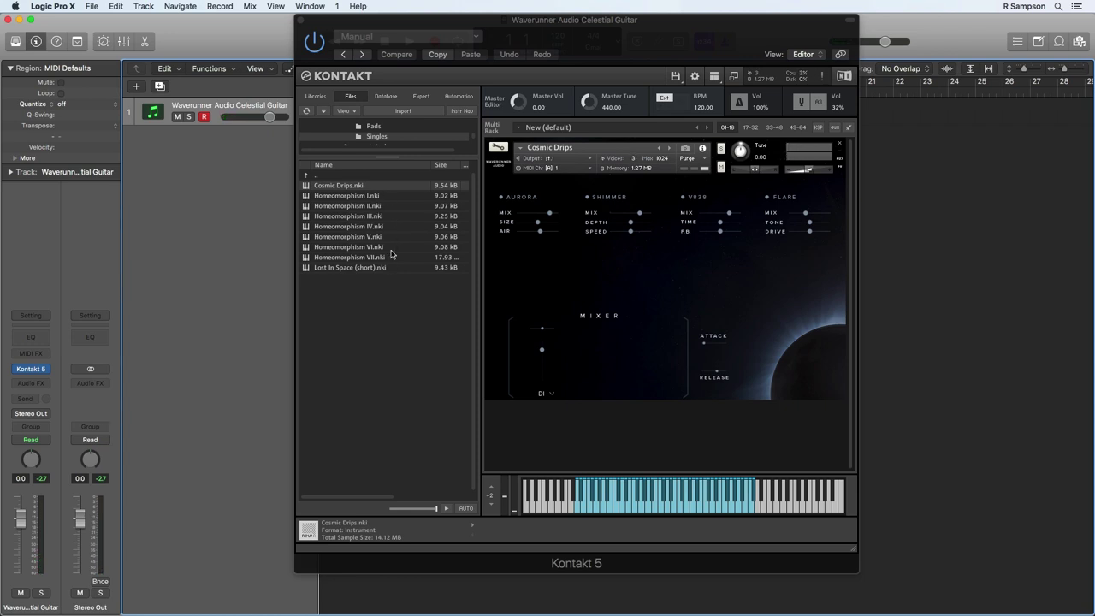
Step: Load Homeomorphism I, II and III one after another in place of Cosmic Drips to audition each
left_click(388, 196)
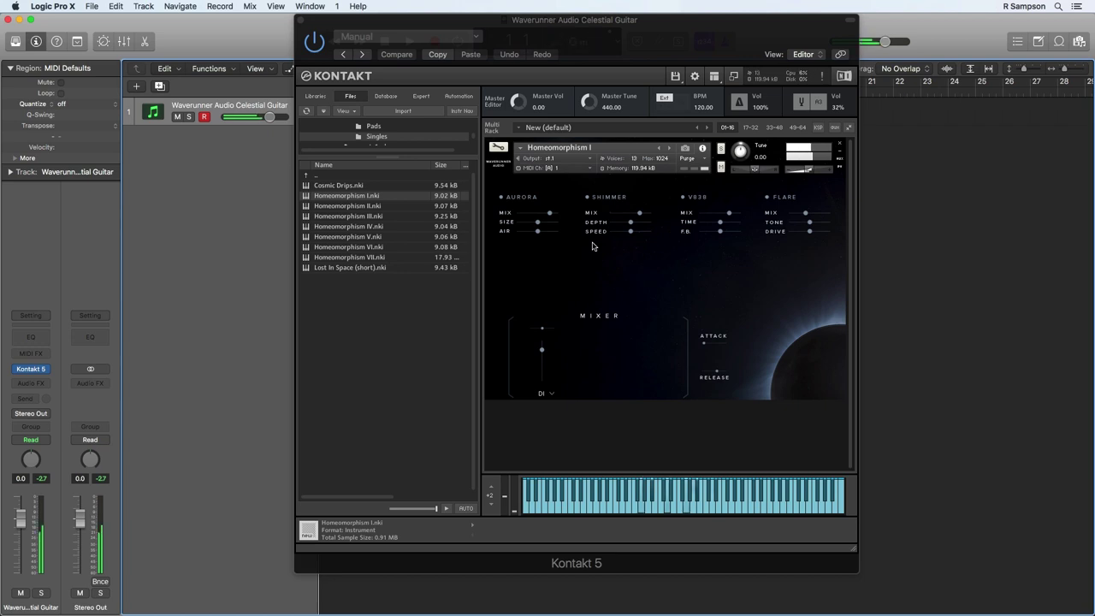
double_click(381, 207)
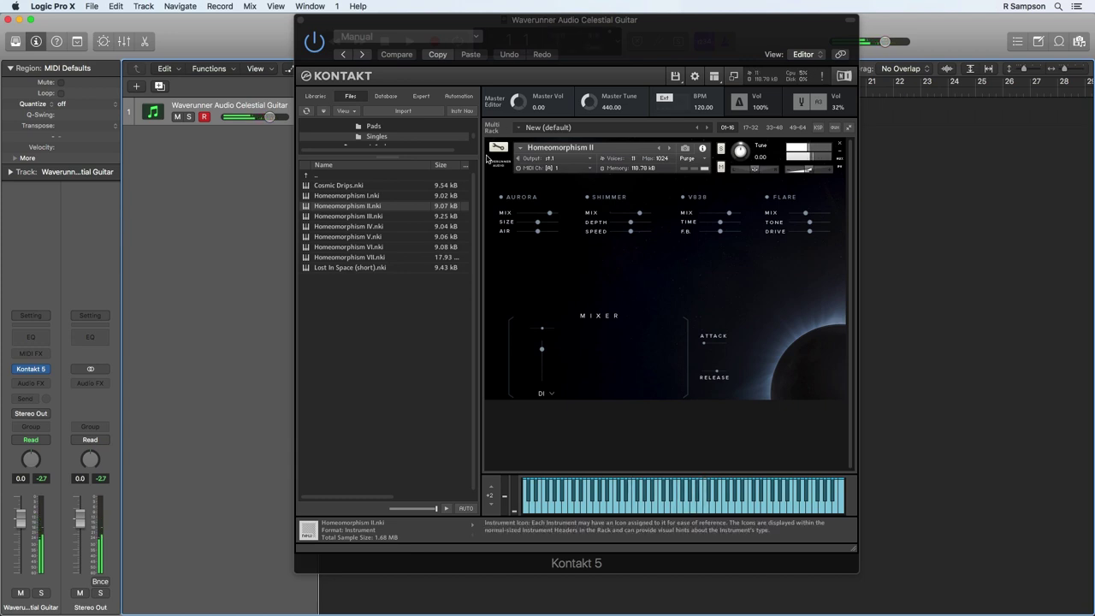
left_click_drag(378, 217, 650, 257)
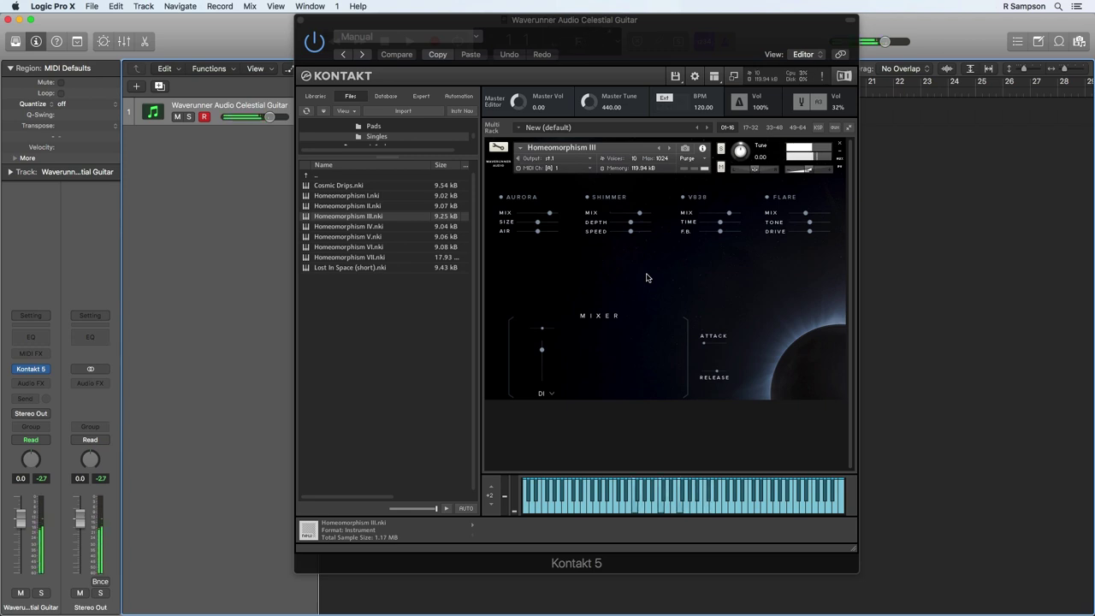
Step: Load Homeomorphism IV and then Homeomorphism V in place of the current instrument to audition each
left_click(368, 226)
left_click_drag(368, 227, 611, 265)
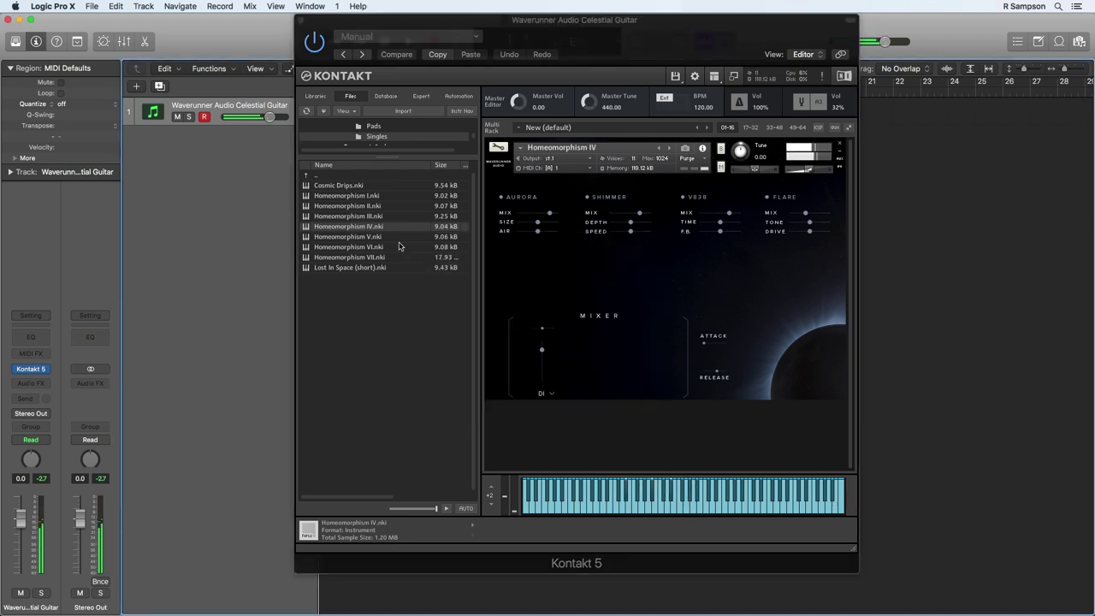
left_click_drag(368, 237, 692, 252)
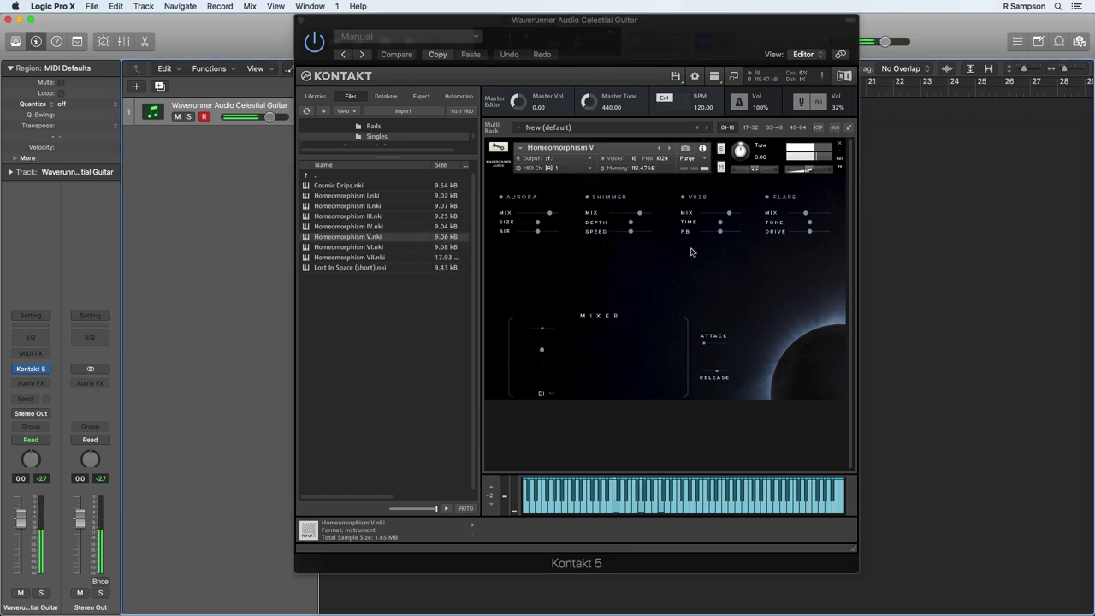
Step: Load Homeomorphism VI and then Homeomorphism VII in place of the current instrument to audition each
left_click(368, 248)
left_click_drag(368, 247, 609, 261)
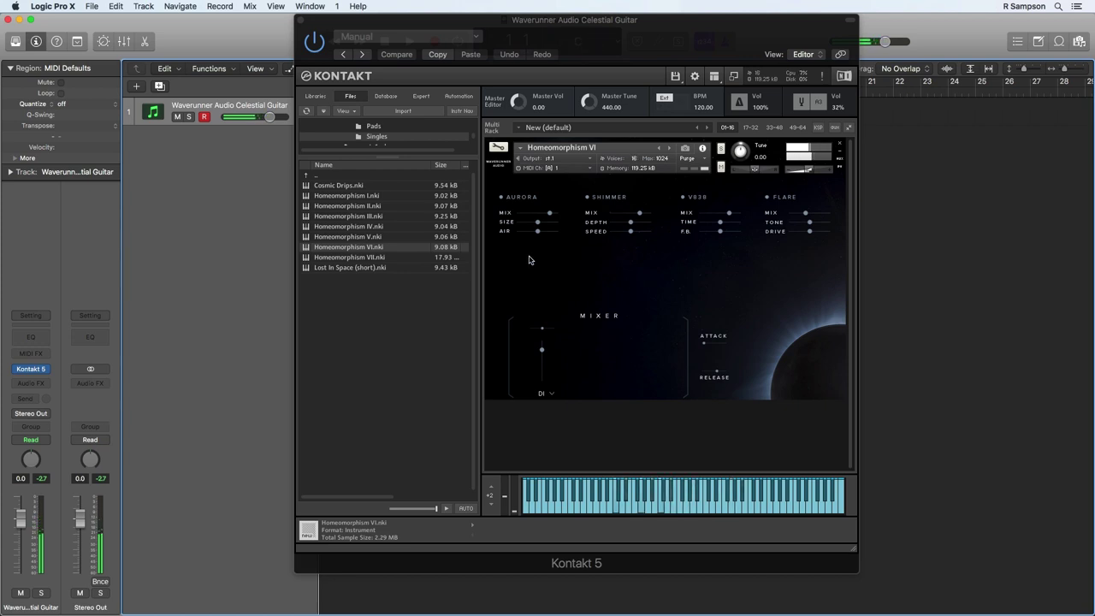
left_click(390, 259)
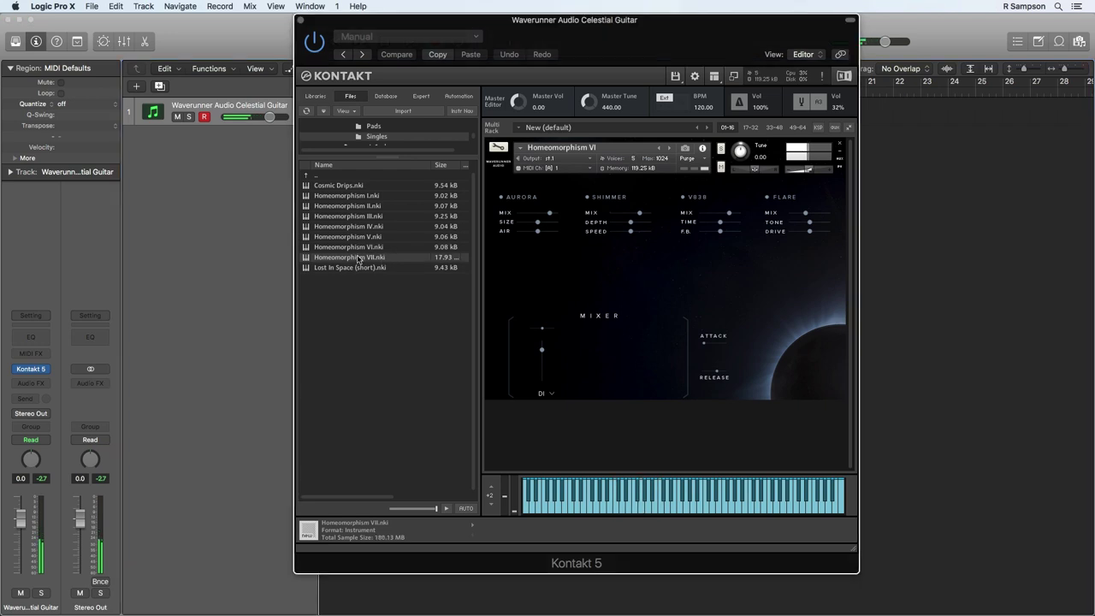
left_click_drag(358, 259, 587, 254)
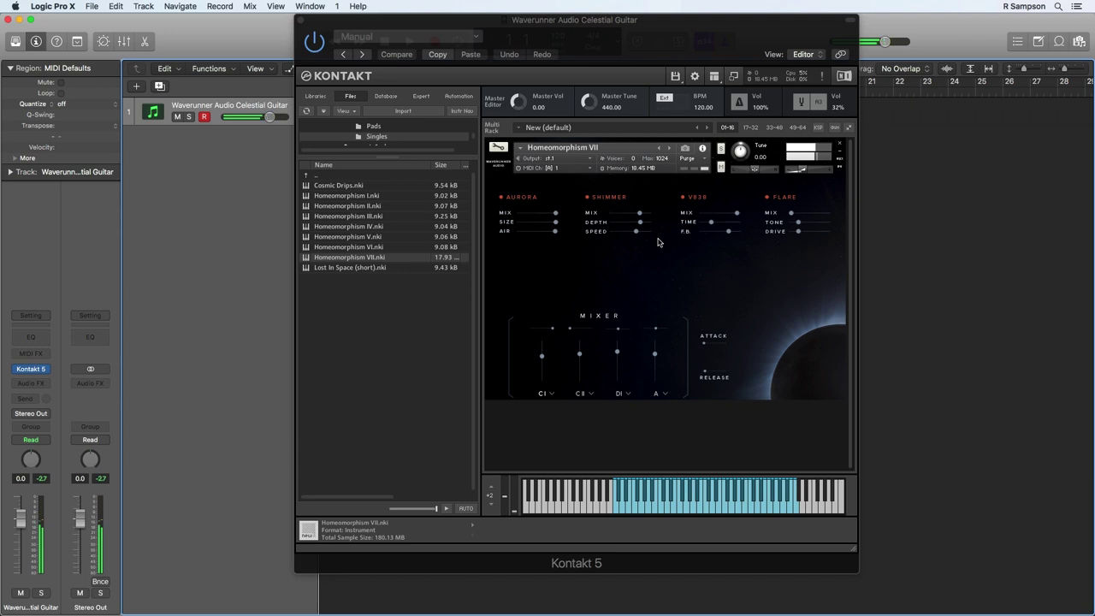
Step: Load Lost In Space (short) in place of Homeomorphism VII, and load Chondrite from the Atonal folder to audition each
left_click(385, 270)
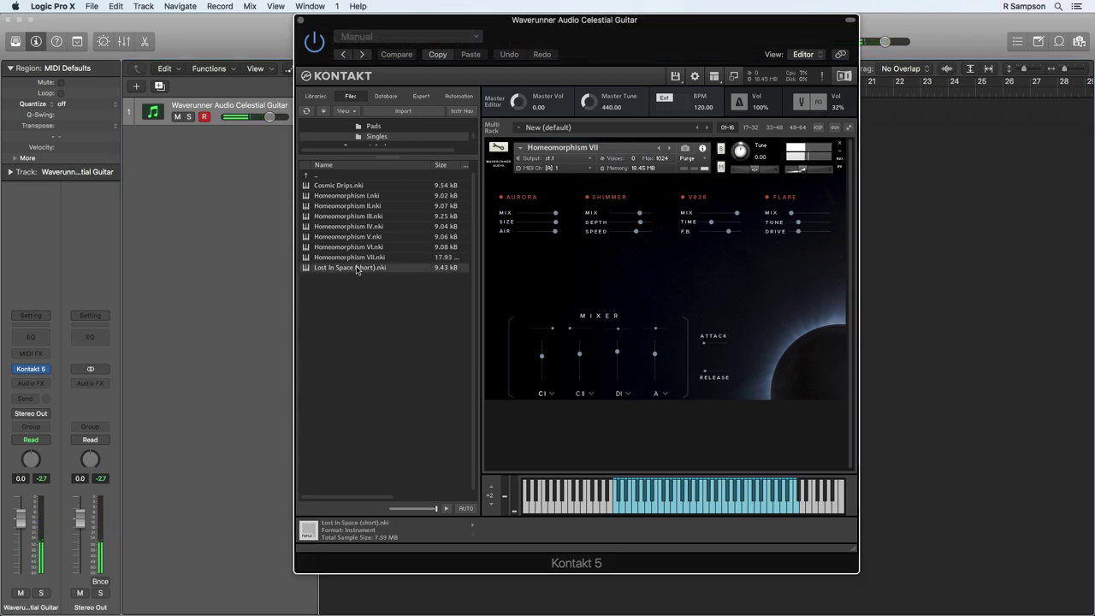
left_click_drag(358, 269, 630, 248)
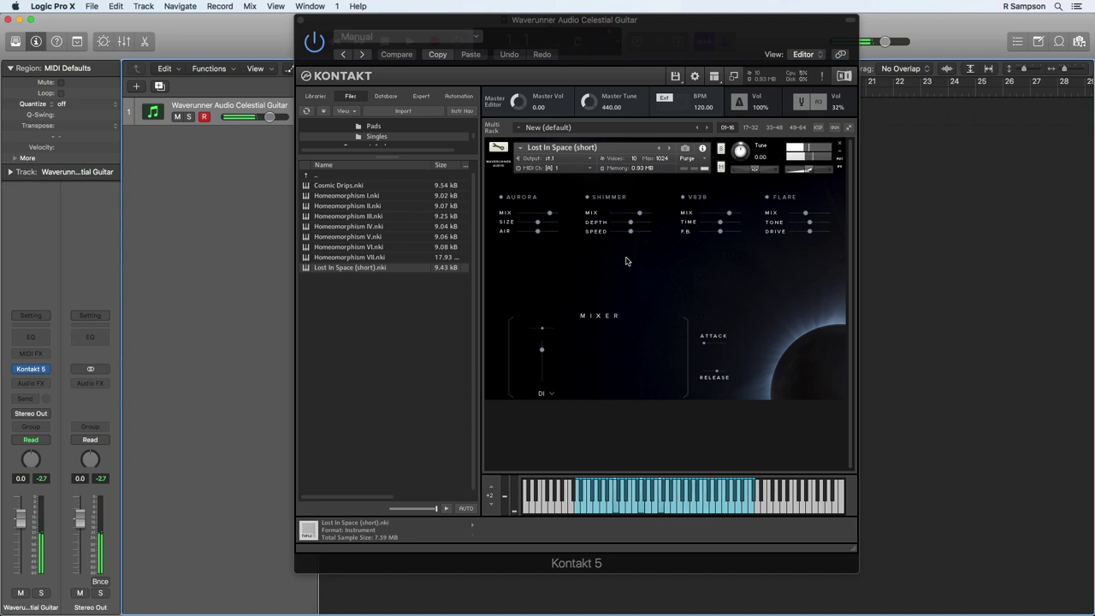
double_click(344, 175)
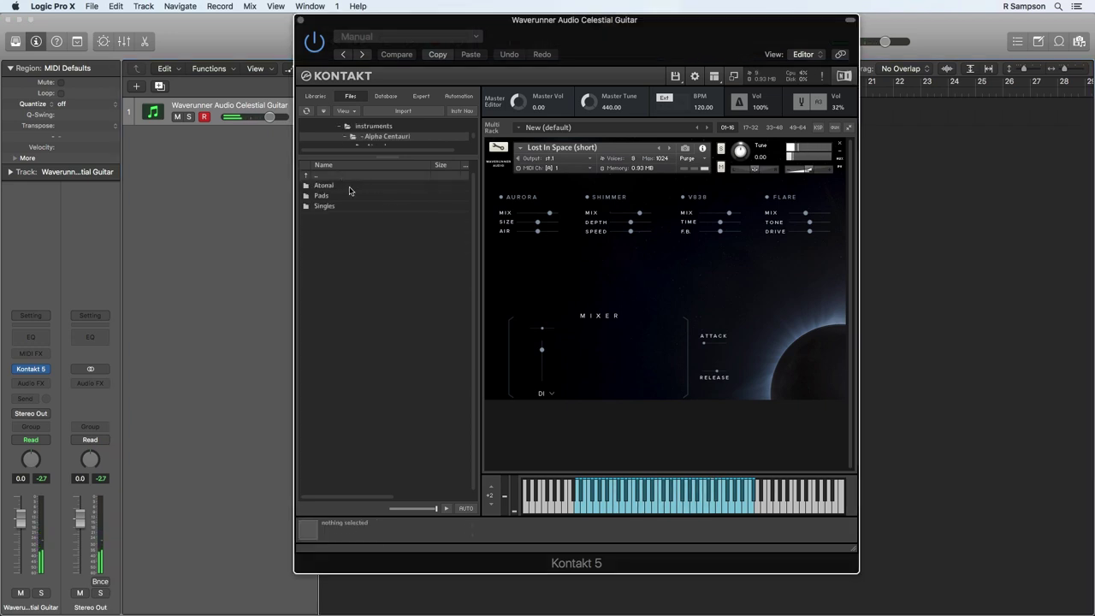
double_click(354, 187)
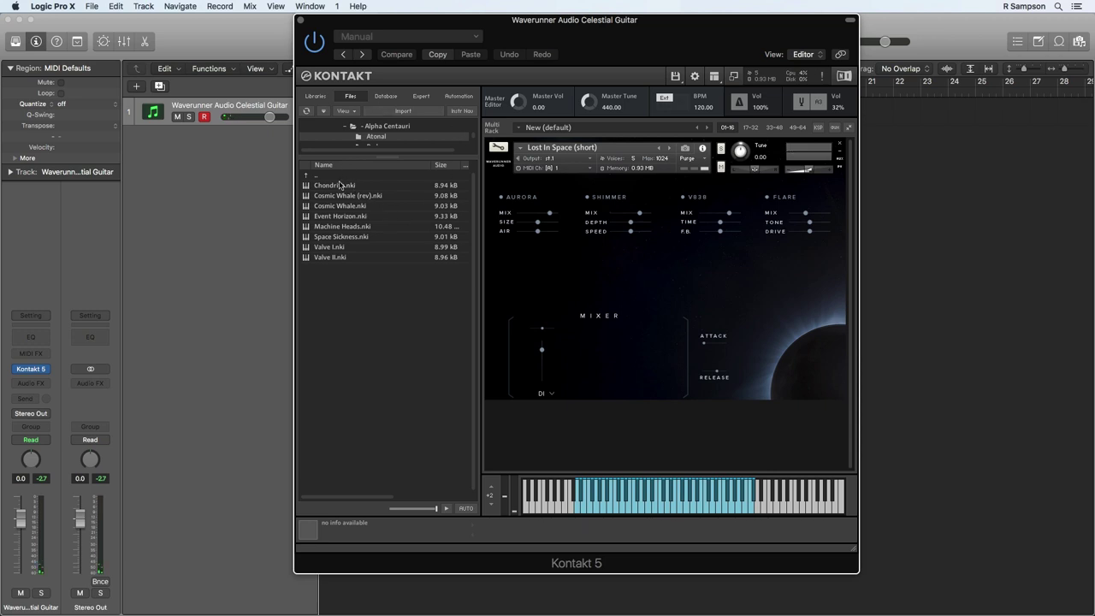
left_click(324, 186)
left_click_drag(324, 186, 616, 252)
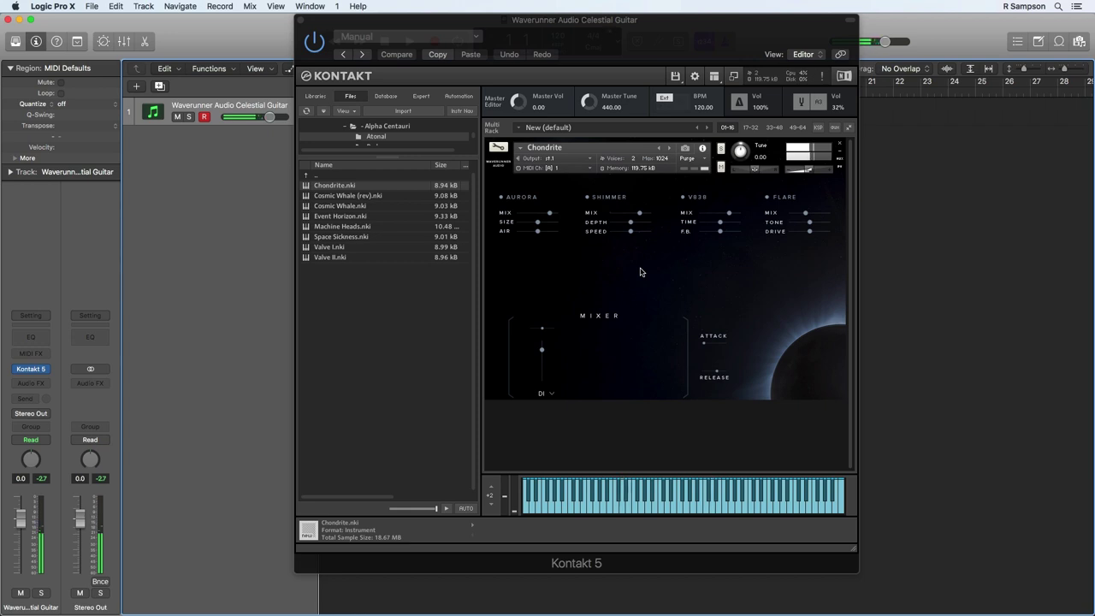
Step: Load Cosmic Whale (rev), Cosmic Whale and Event Horizon one after another in place of Chondrite to audition each
left_click(373, 198)
left_click_drag(349, 198, 596, 249)
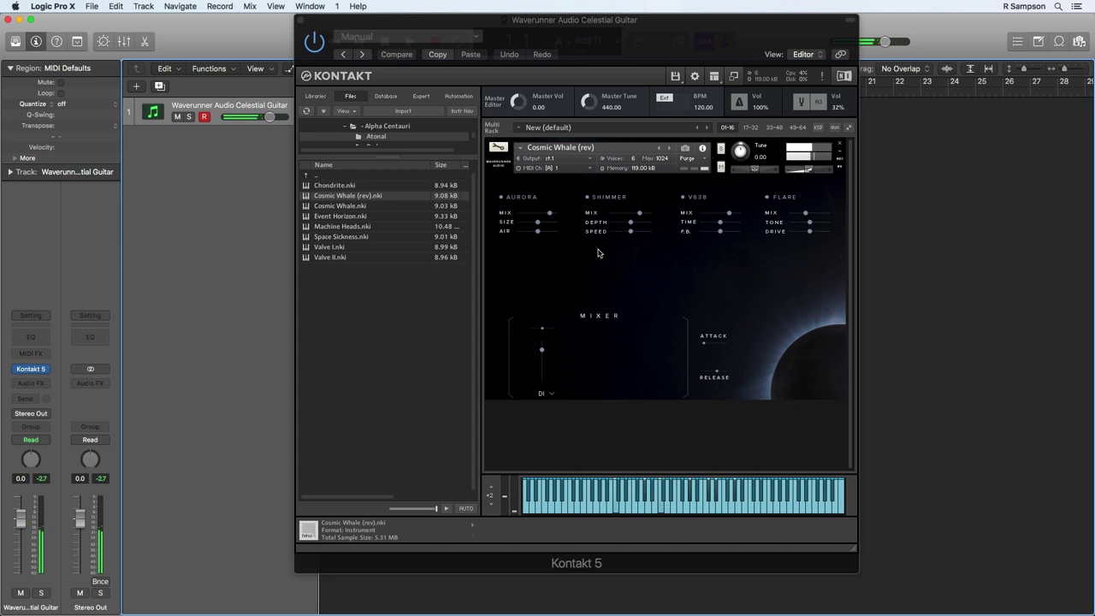
double_click(384, 206)
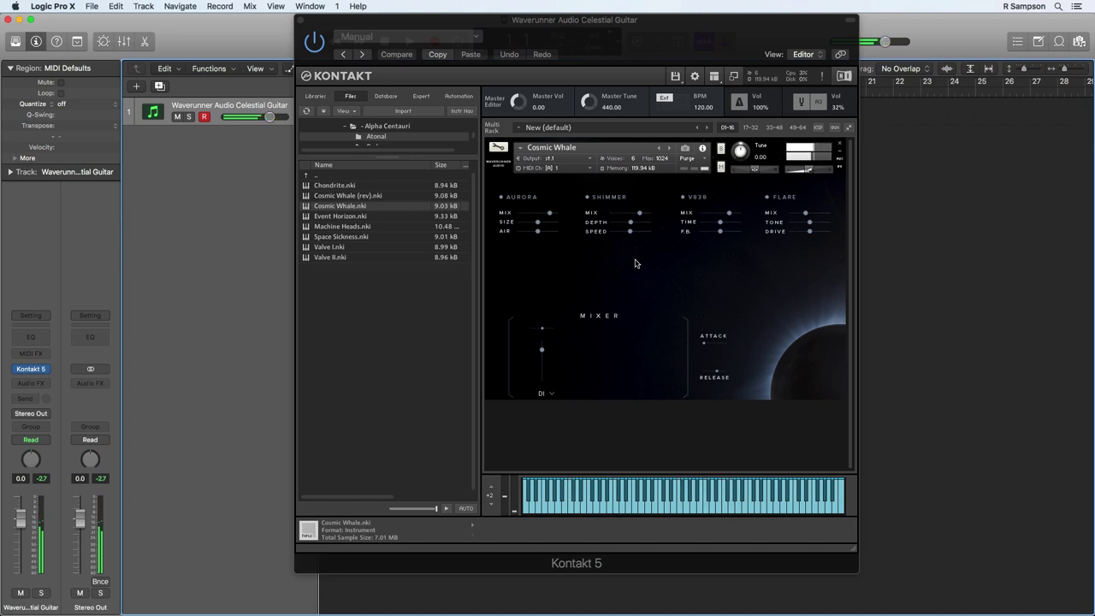
left_click(347, 217)
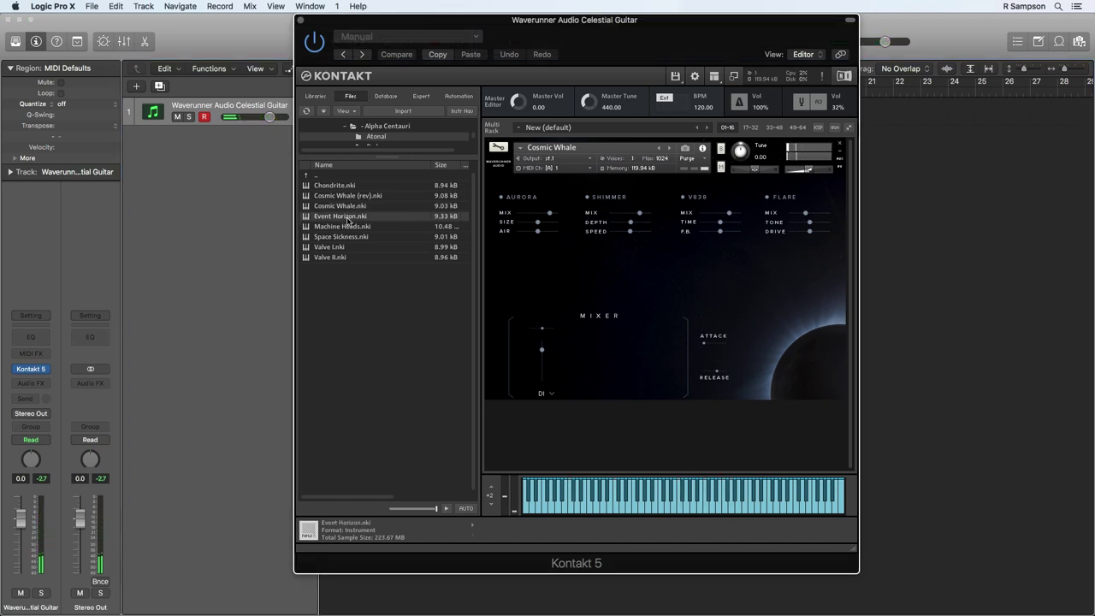
left_click_drag(346, 221, 637, 268)
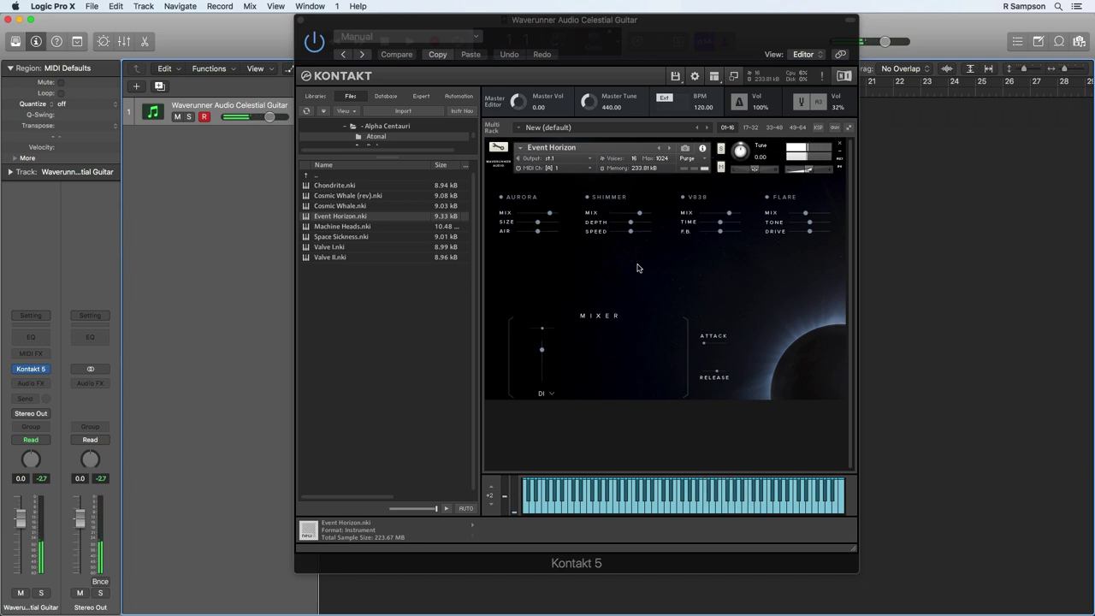
Step: Enable V838 and Flare on Event Horizon, with V838 mix and feedback at maximum, a shorter time and slightly more Flare drive
left_click(712, 220)
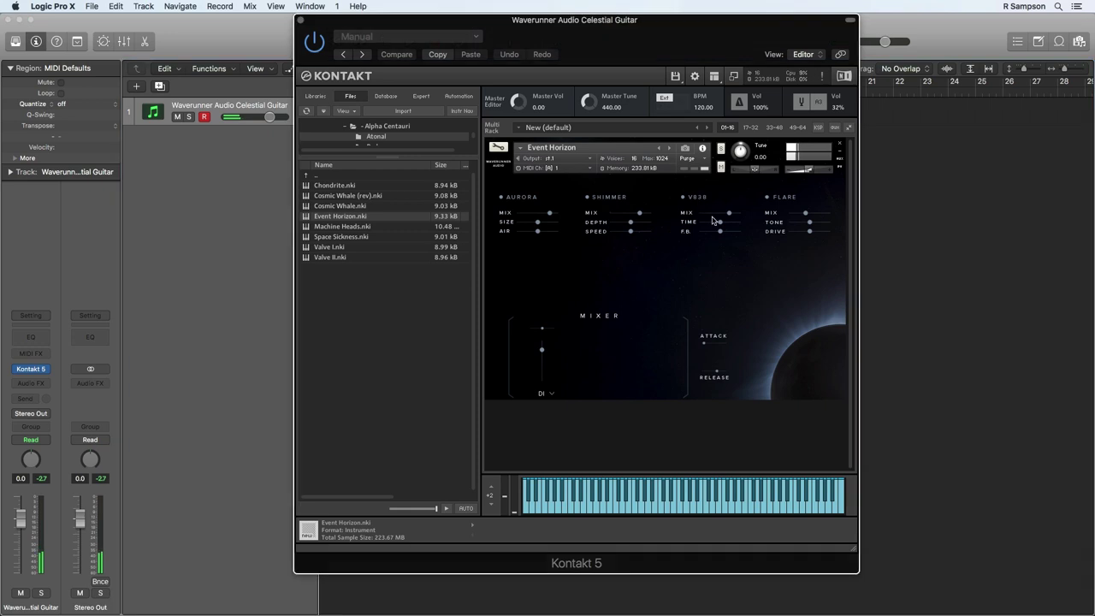
left_click(703, 197)
left_click_drag(700, 233, 663, 254)
left_click_drag(722, 235, 741, 213)
left_click(789, 198)
left_click_drag(809, 231, 817, 234)
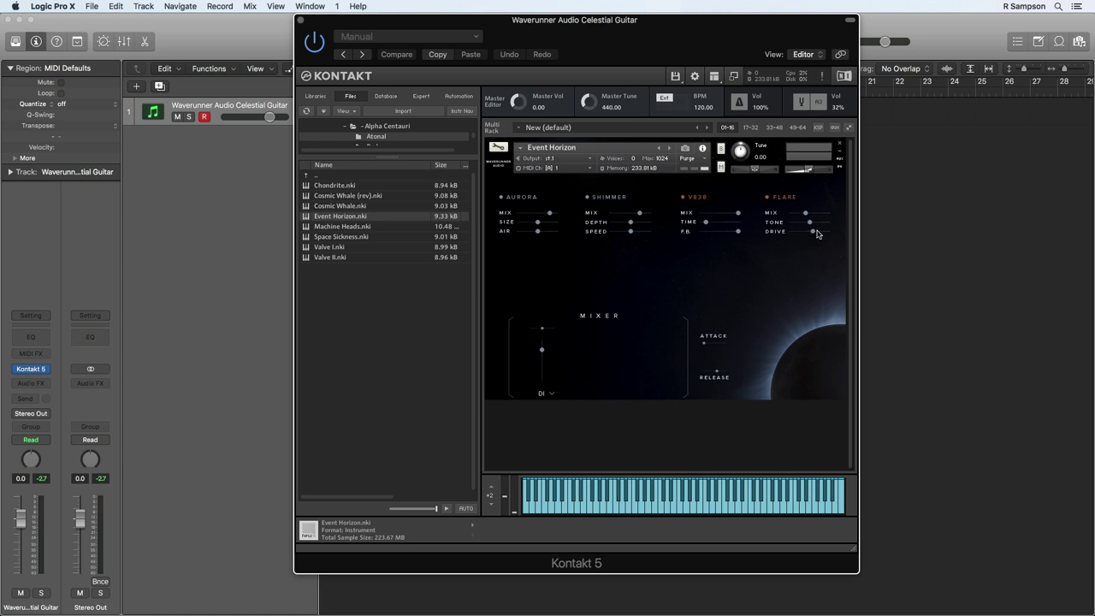
Step: Enable Shimmer on Event Horizon with its mix, depth and speed raised, and adjust the V838 feedback
left_click(618, 199)
mouse_move(633, 213)
left_mouse_down()
mouse_move(684, 227)
mouse_move(644, 233)
mouse_move(697, 236)
mouse_move(650, 226)
left_mouse_up()
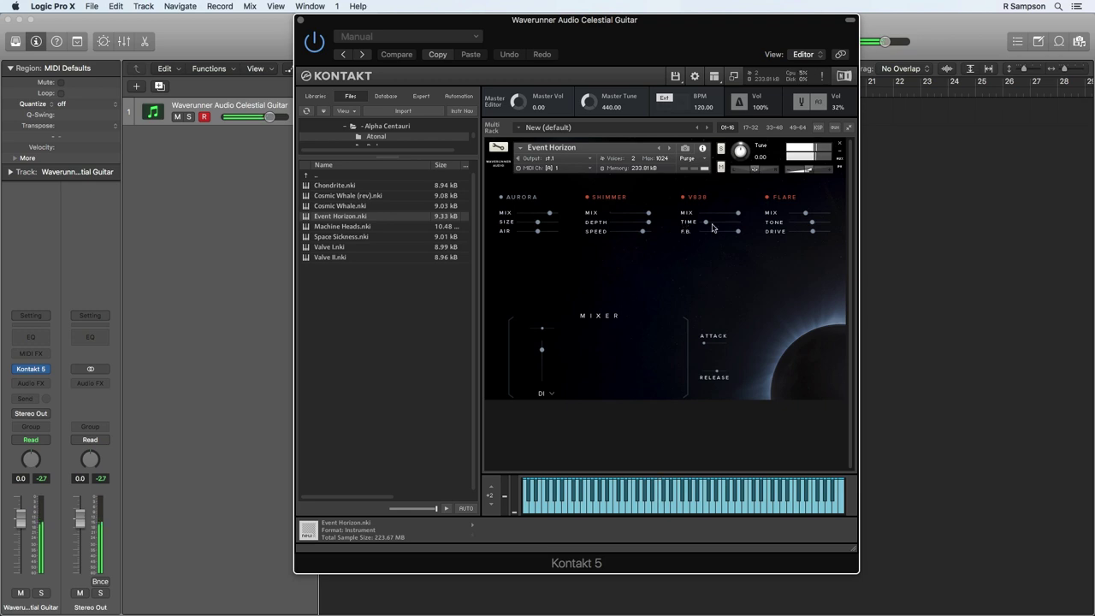
left_click_drag(737, 232, 715, 247)
left_click_drag(735, 231, 730, 237)
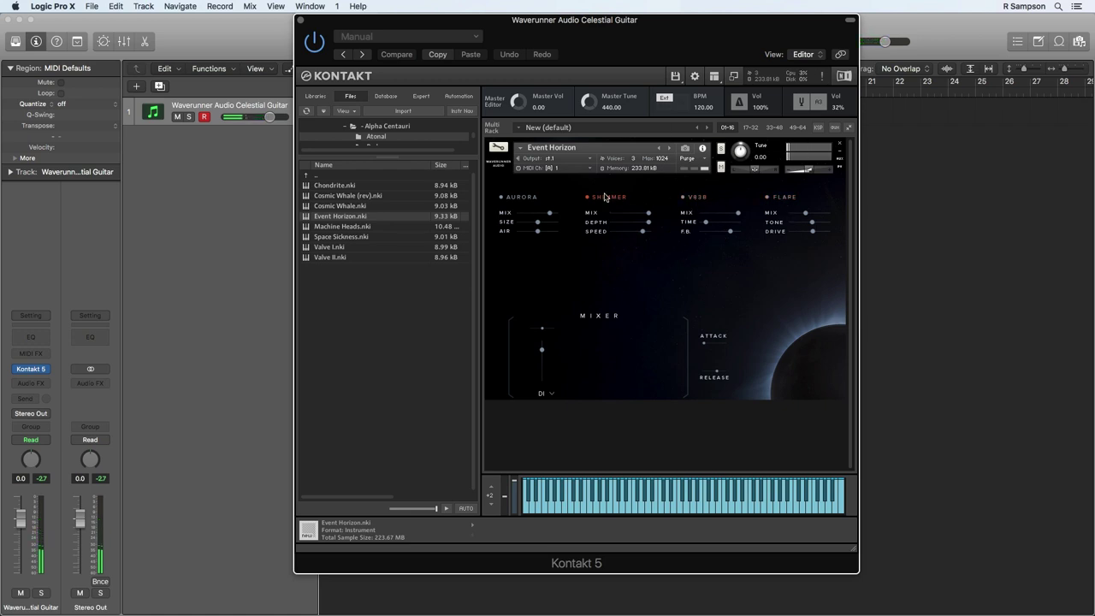
Step: Replace Event Horizon with Machine Heads to audition it, discarding the effect changes
left_click(347, 226)
left_click_drag(311, 229, 590, 241)
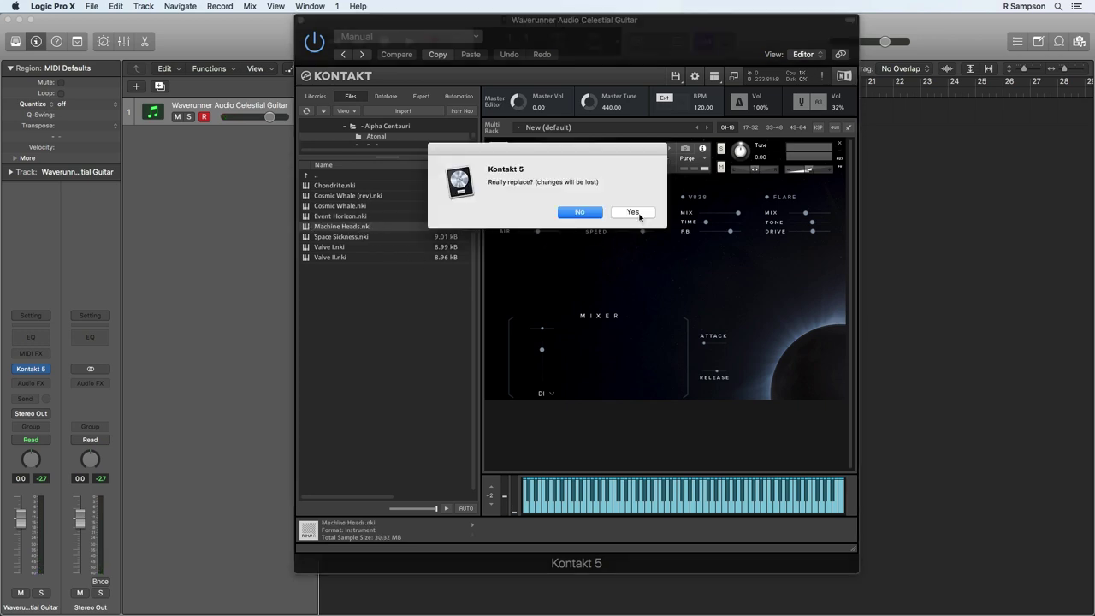
left_click(633, 214)
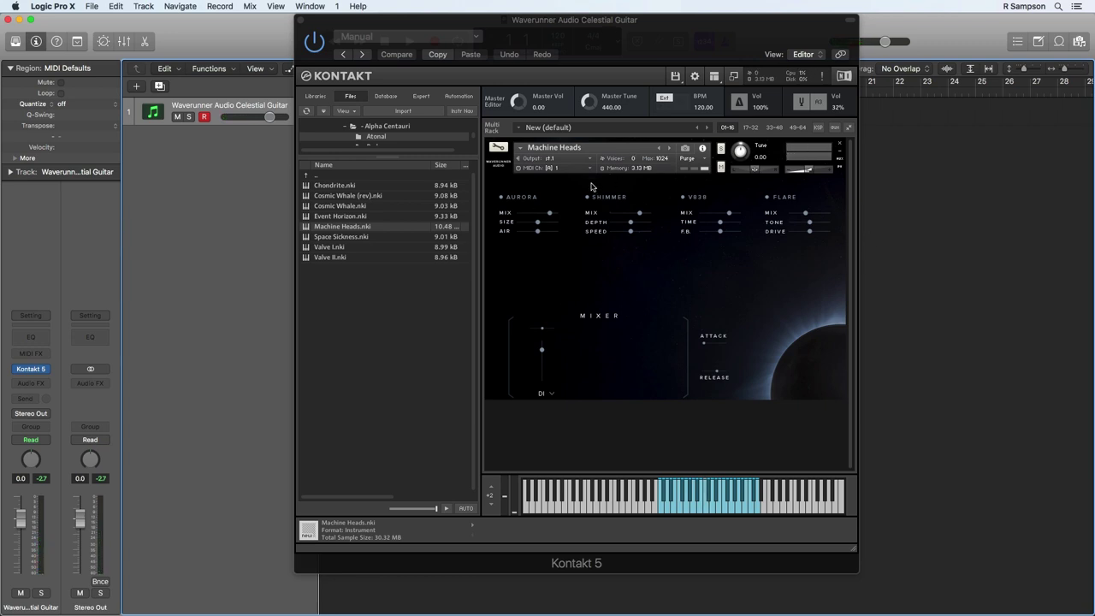
Step: Load Space Sickness, Valve I and Valve II one after another in place of Machine Heads to audition each
double_click(365, 237)
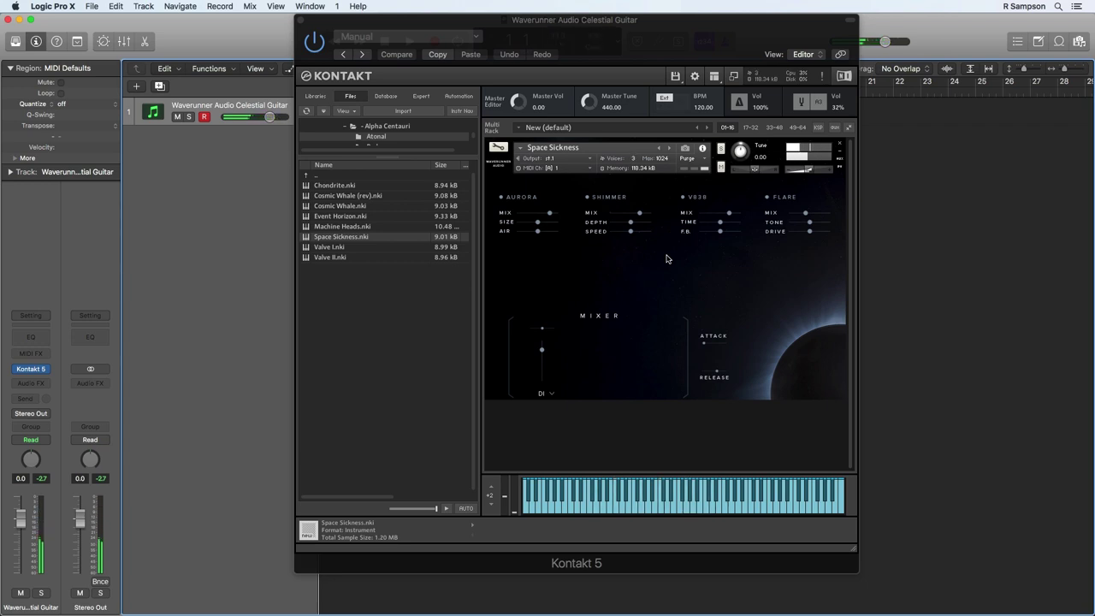
left_click_drag(335, 247, 628, 232)
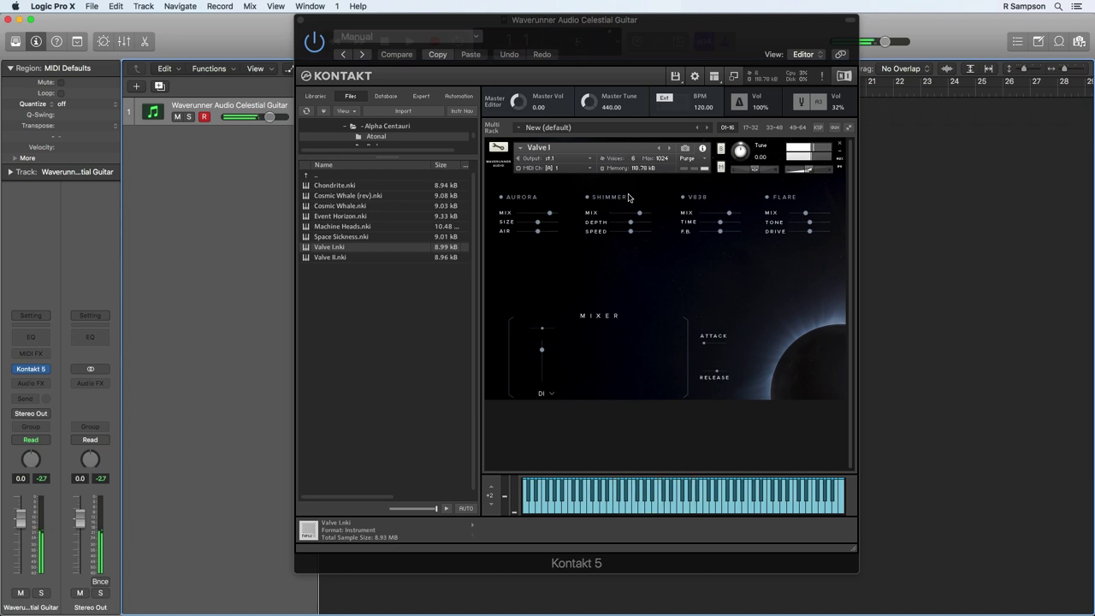
left_click(344, 258)
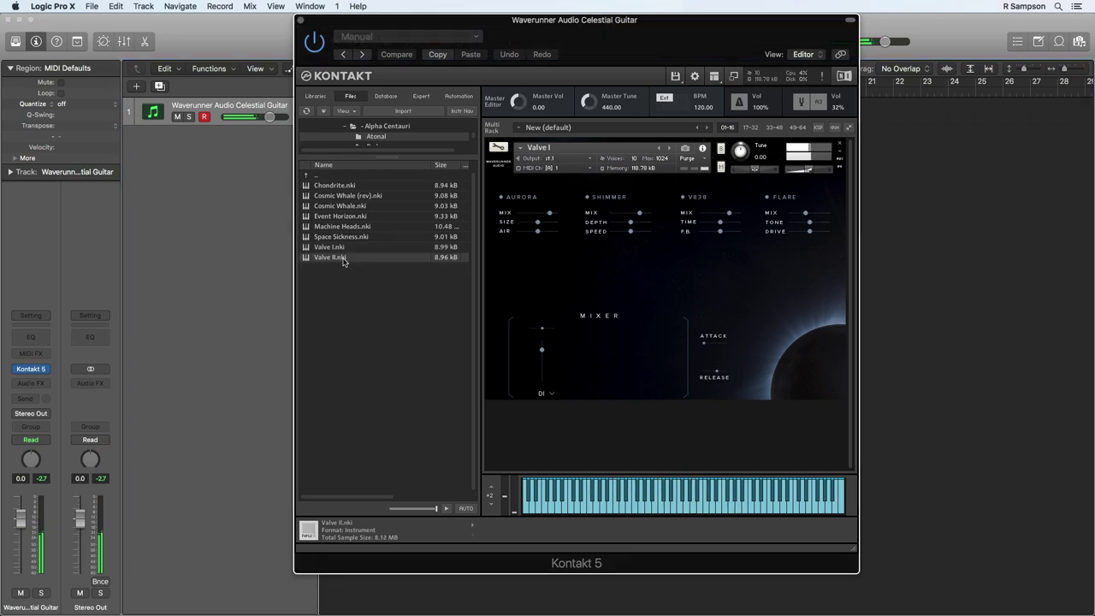
left_click_drag(343, 262, 604, 277)
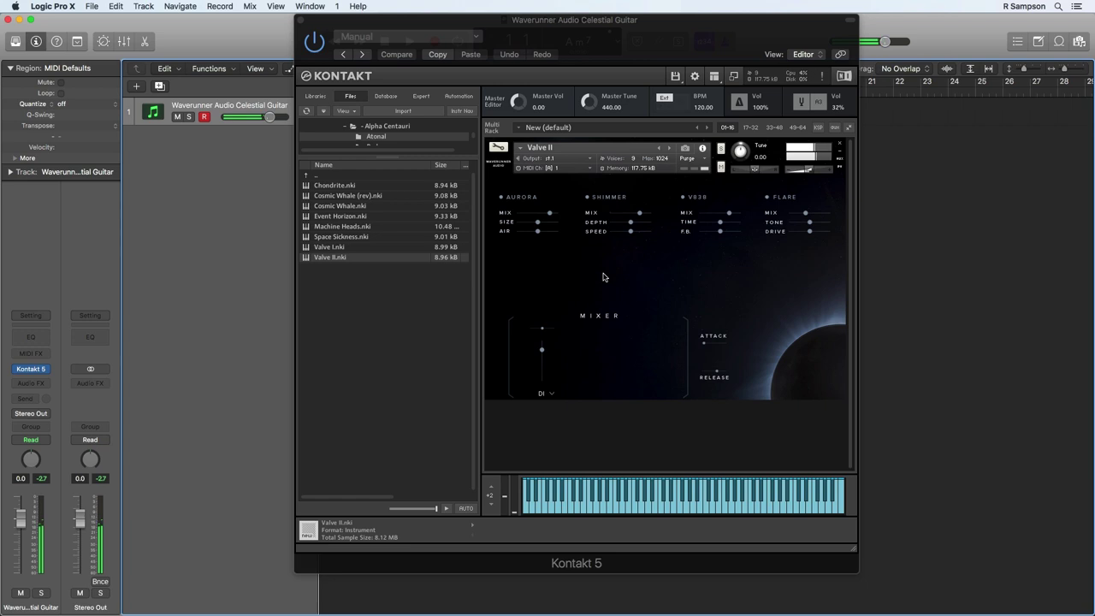
Step: Open the Pads folder inside Alpha Centauri and load Broken Tractor Beam in place of Valve II
left_click(320, 176)
double_click(320, 176)
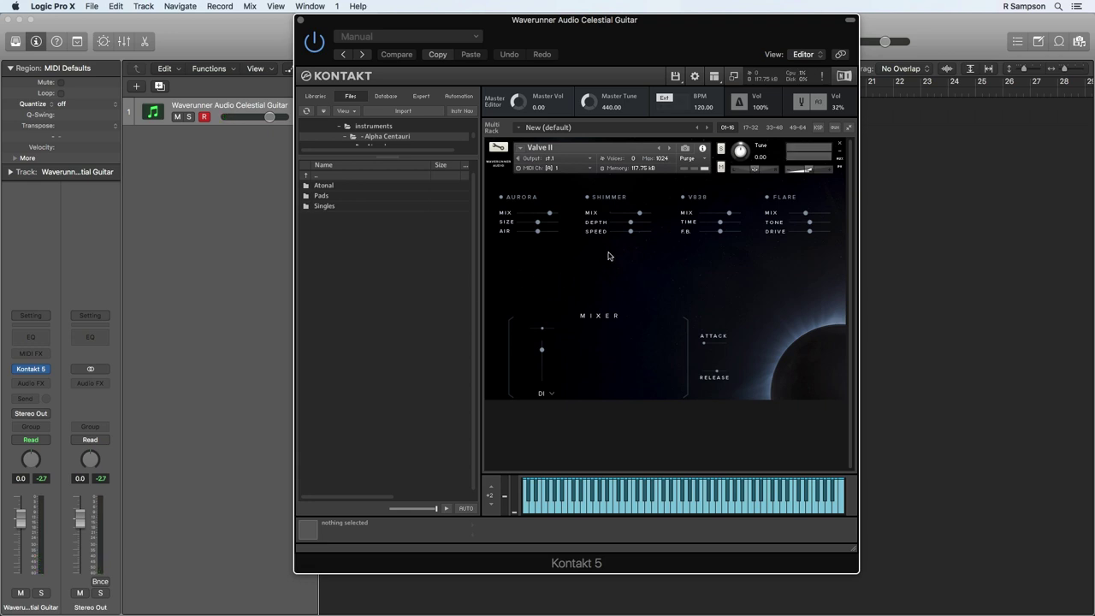
double_click(334, 196)
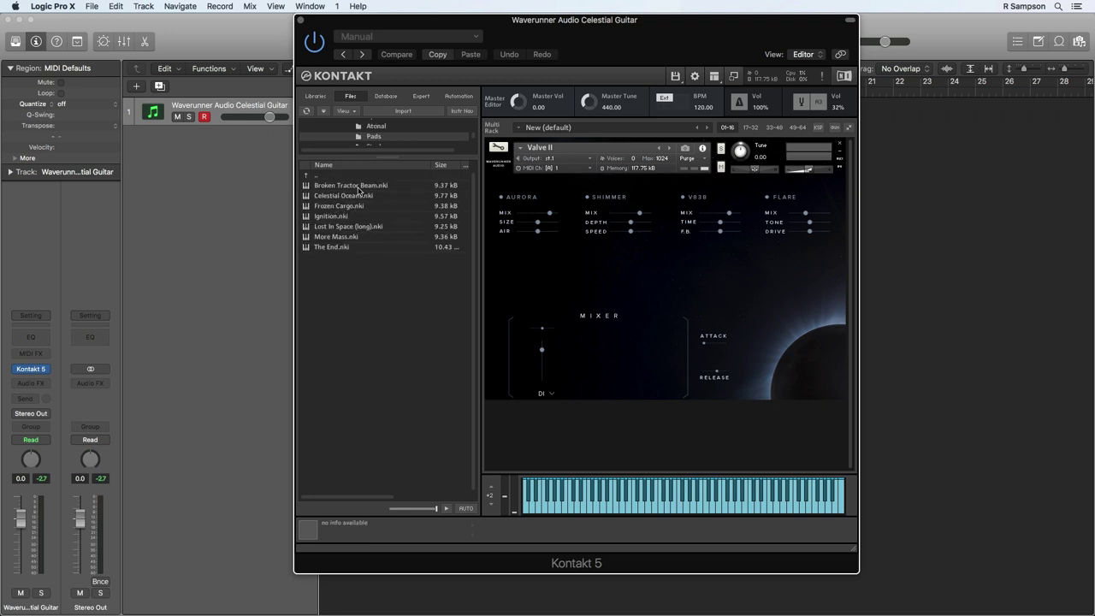
left_click_drag(358, 187, 589, 259)
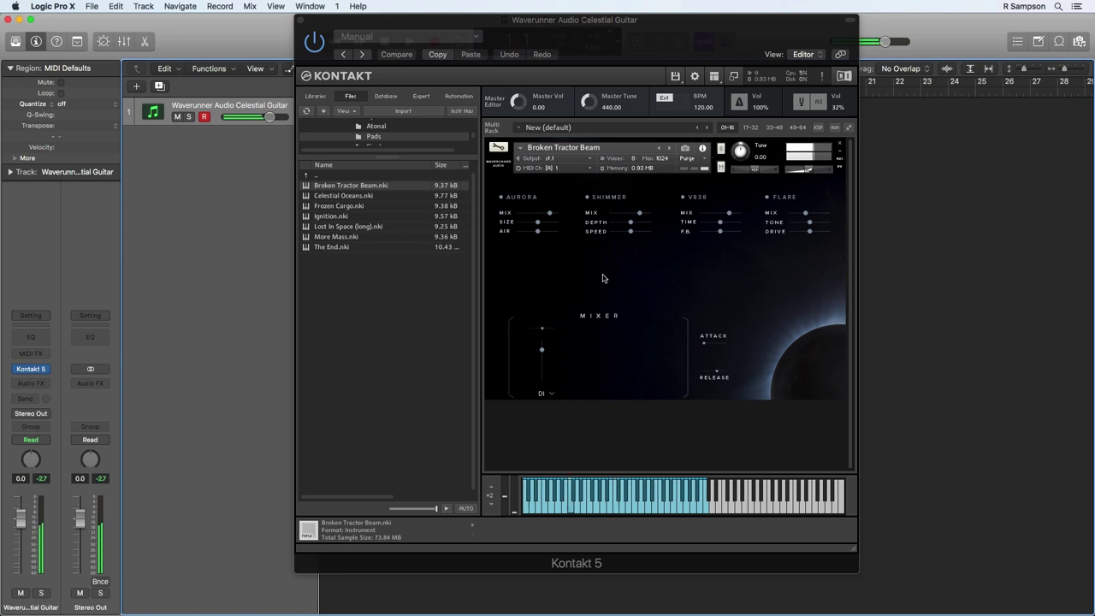
Step: Load Celestial Oceans and then Frozen Cargo in place of the current instrument to audition each
left_click(370, 202)
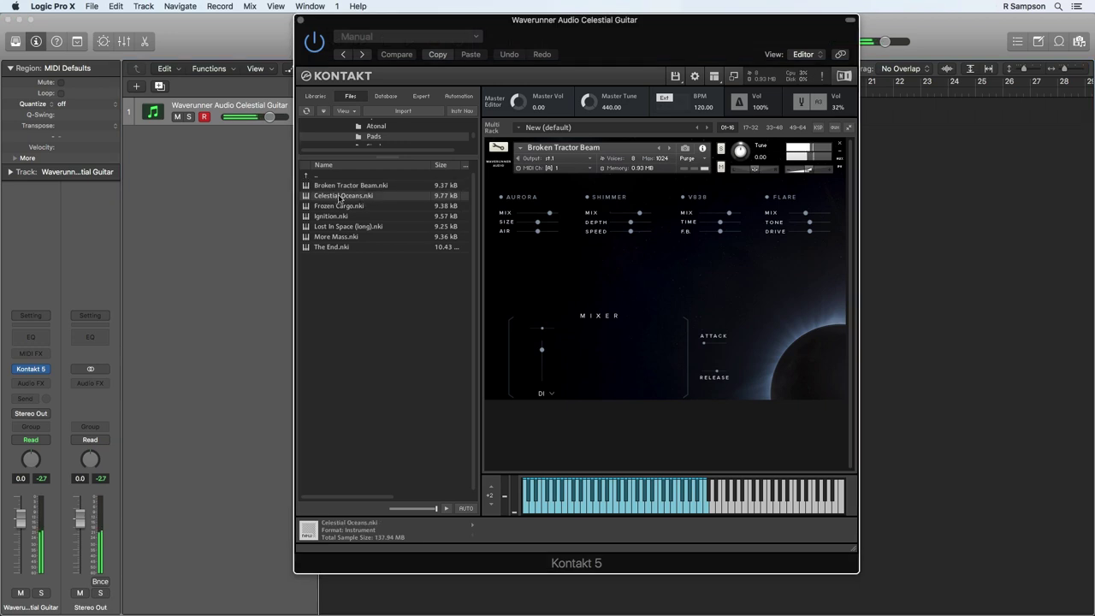
left_click_drag(405, 204, 665, 262)
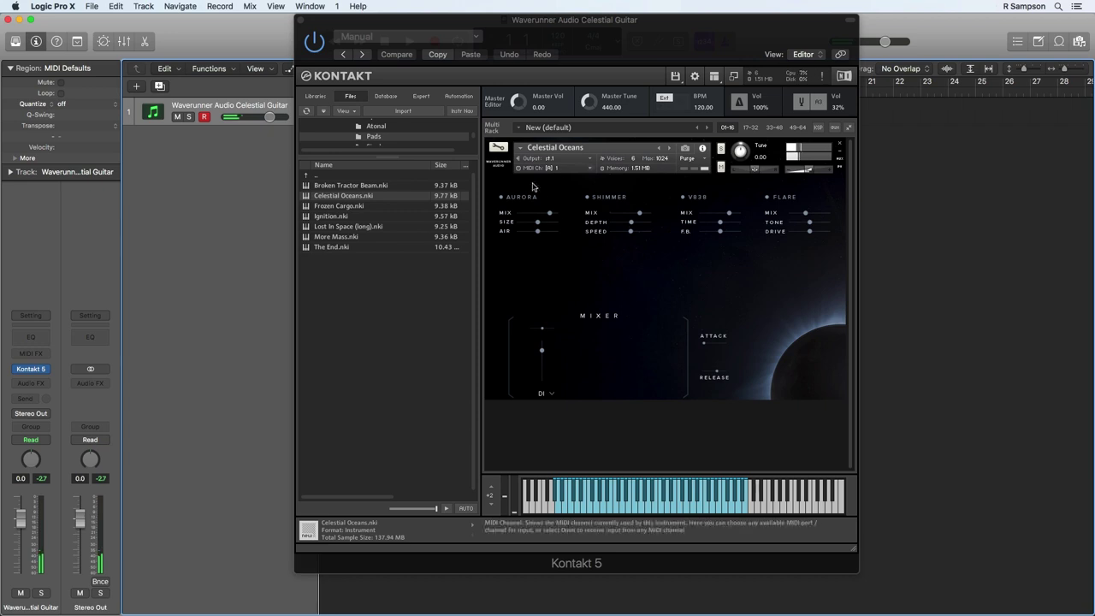
left_click(376, 206)
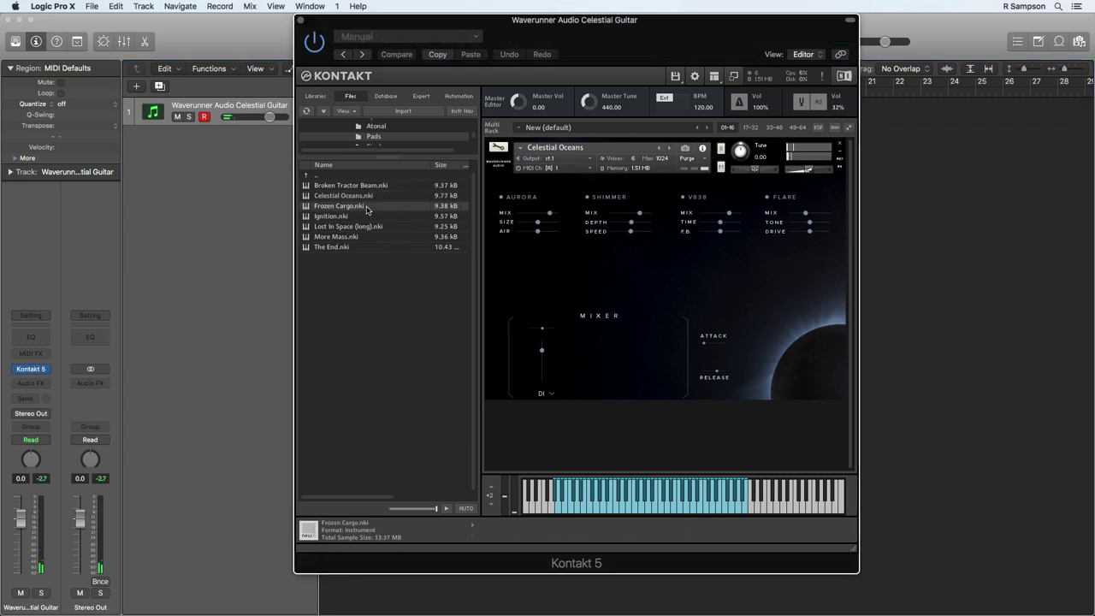
left_click_drag(363, 208, 658, 229)
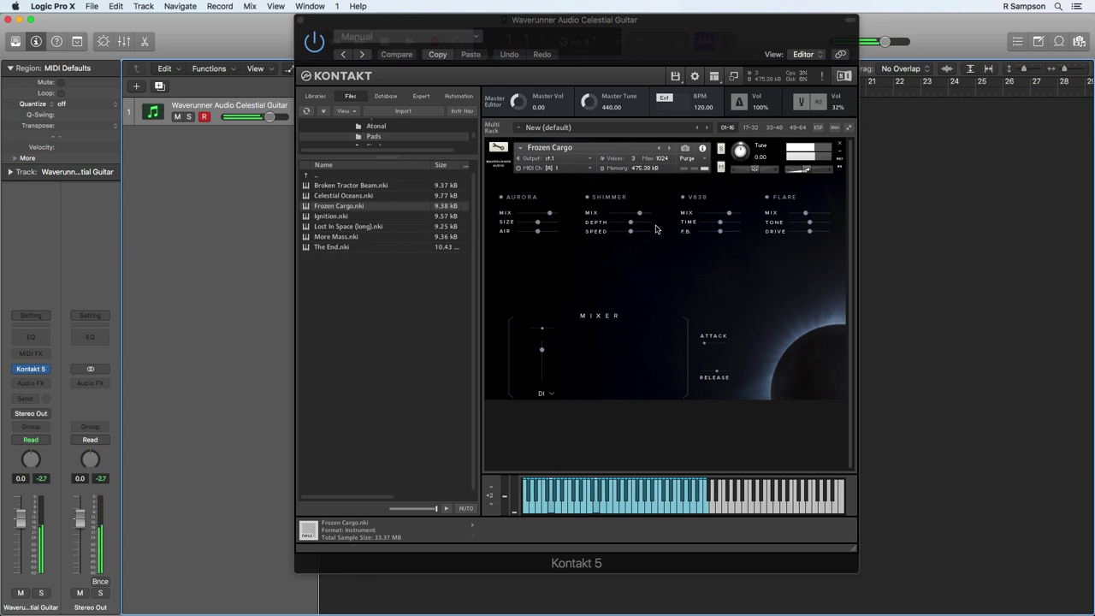
Step: Load Ignition, Lost In Space (long), More Mass and The End one after another in place of Frozen Cargo to audition each
left_click(349, 219)
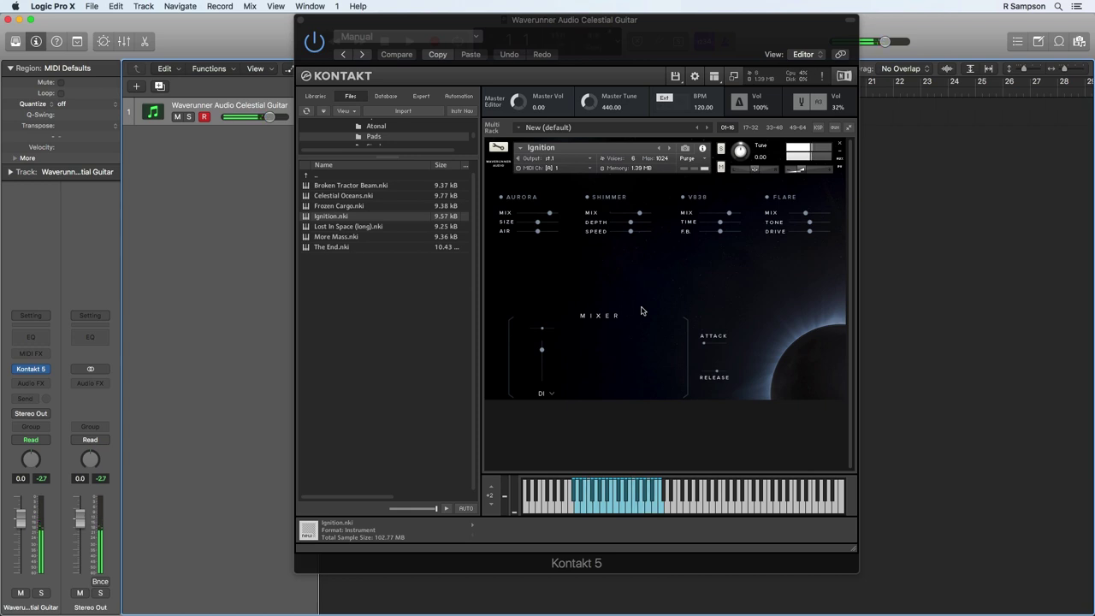
left_click(369, 228)
left_click_drag(348, 229, 642, 281)
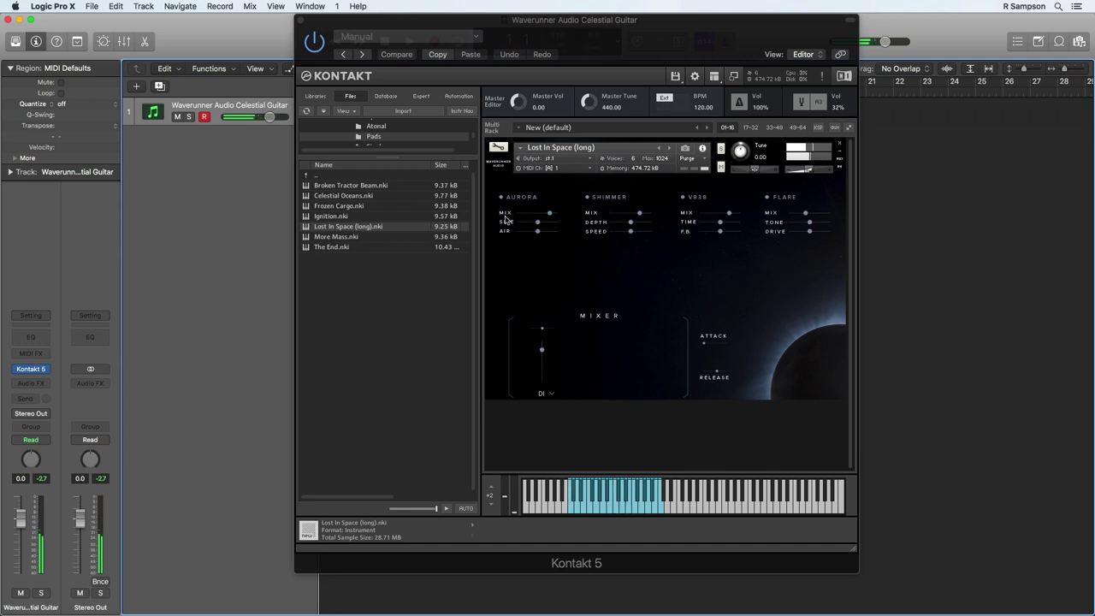
double_click(381, 237)
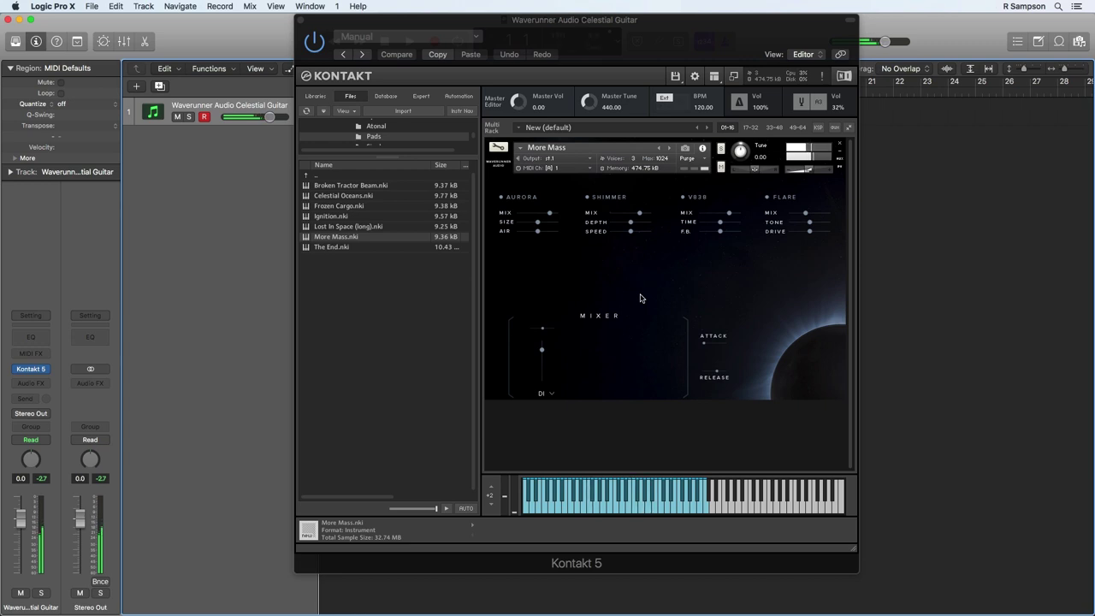
left_click(351, 247)
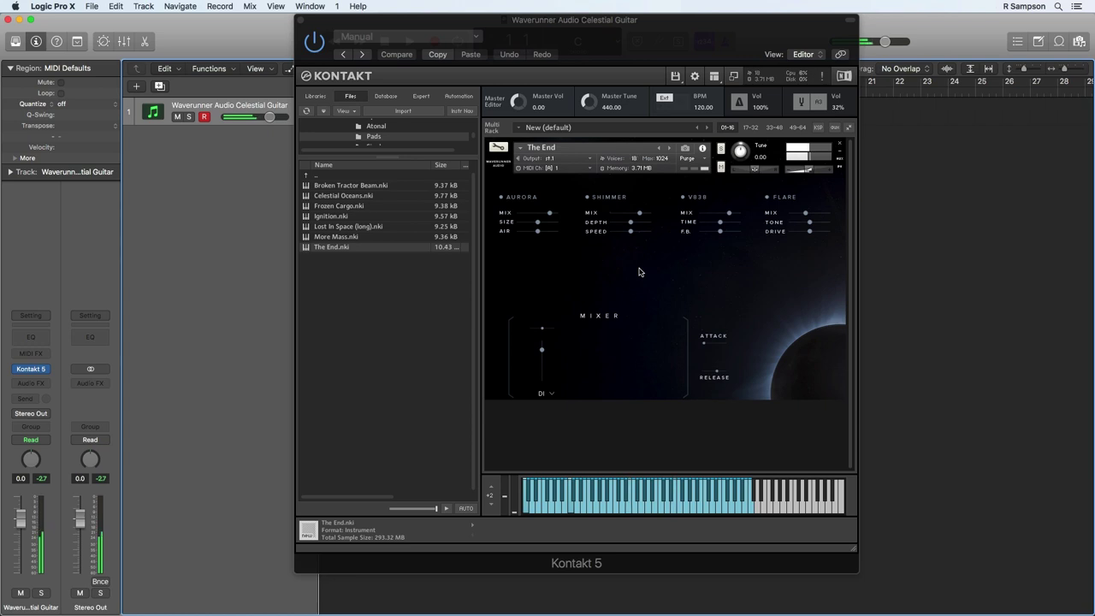
Step: Return to the main instruments folder of WA Celestial Guitar and load Clean Singles in place of The End
double_click(359, 177)
double_click(360, 177)
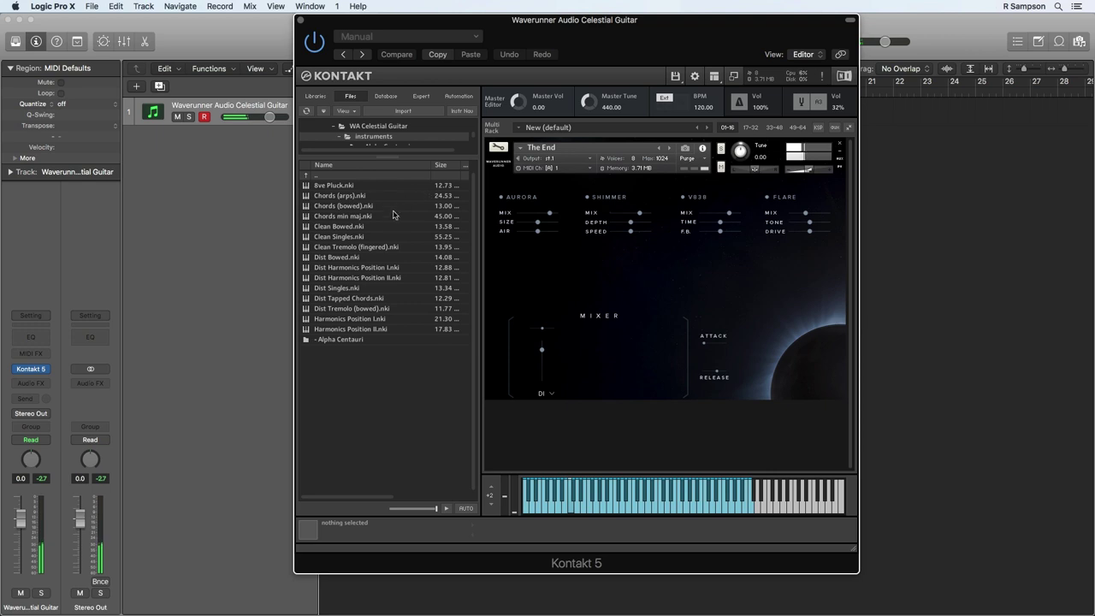
left_click(353, 238)
left_click_drag(353, 239, 587, 268)
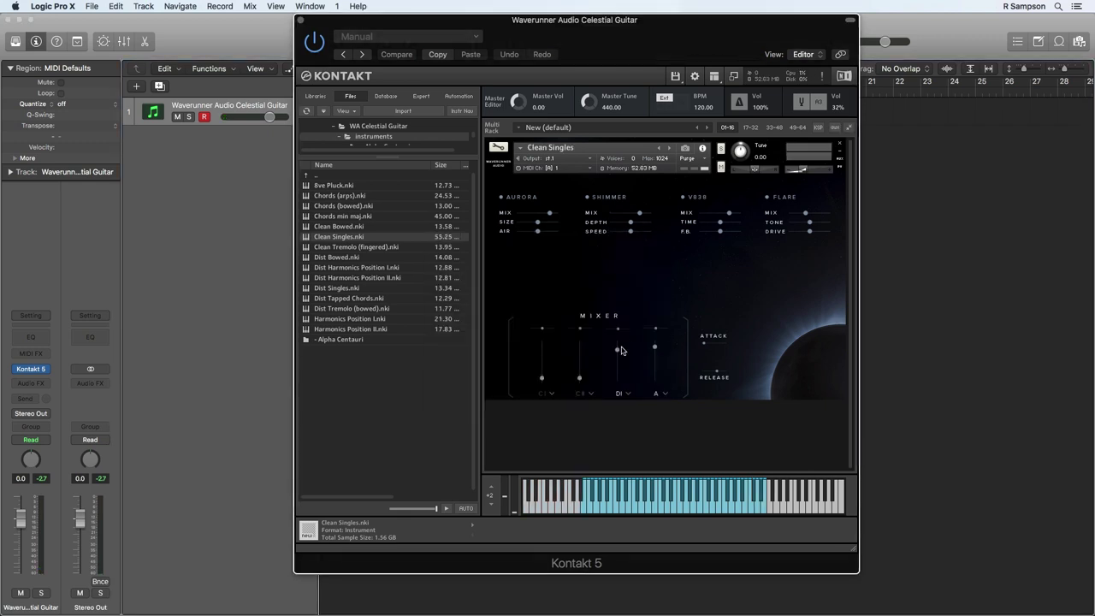